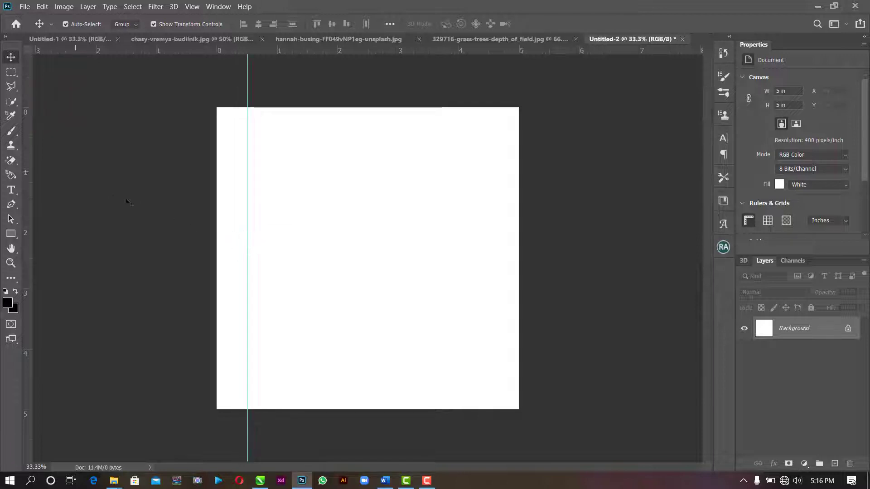
# Place a vertical guide about 4.5 in across the canvas and horizontal guides about 0.5 in and 4.5 in down.
pyautogui.moveTo(30, 165); pyautogui.dragTo(487, 280)
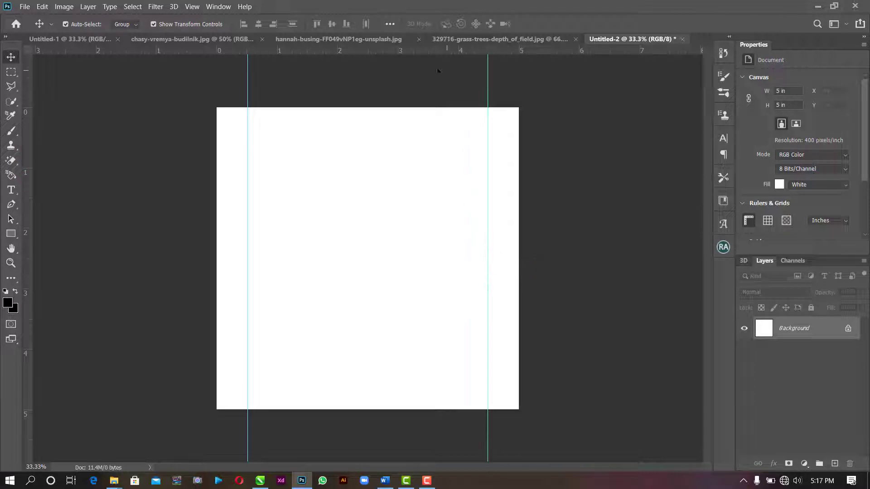
pyautogui.moveTo(432, 56); pyautogui.dragTo(434, 135)
pyautogui.moveTo(438, 48); pyautogui.dragTo(478, 382)
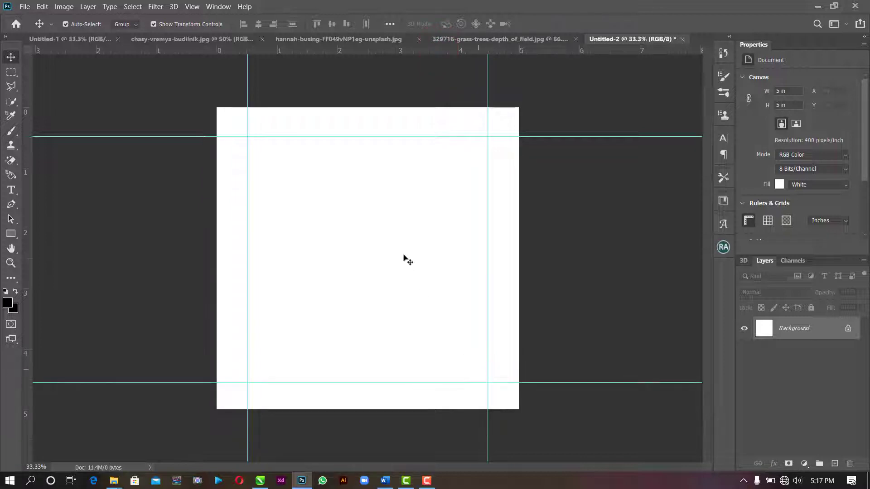
# Add the text "RCCG REVELATION TOWER KD. 4 PRESENTS" just inside the upper-left margin guides.
pyautogui.press('t')
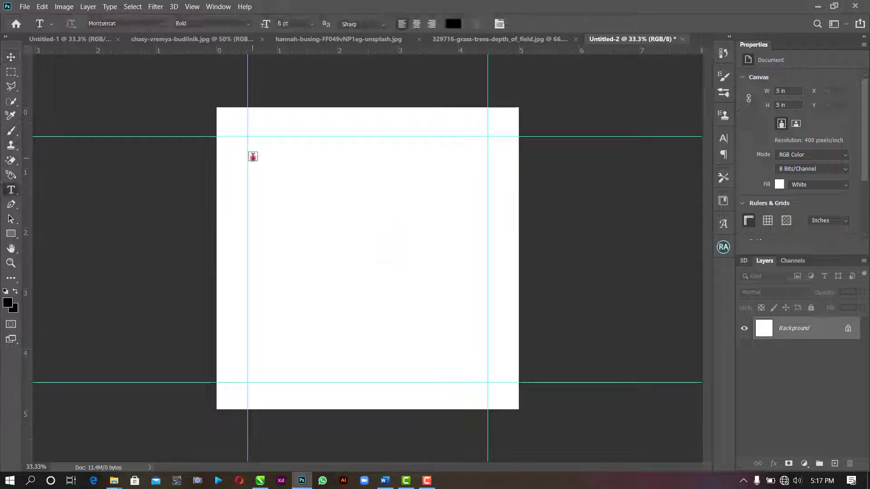
pyautogui.click(252, 156)
pyautogui.write('RCCG REVELATION TOWER KD. 4  PRESENTS')
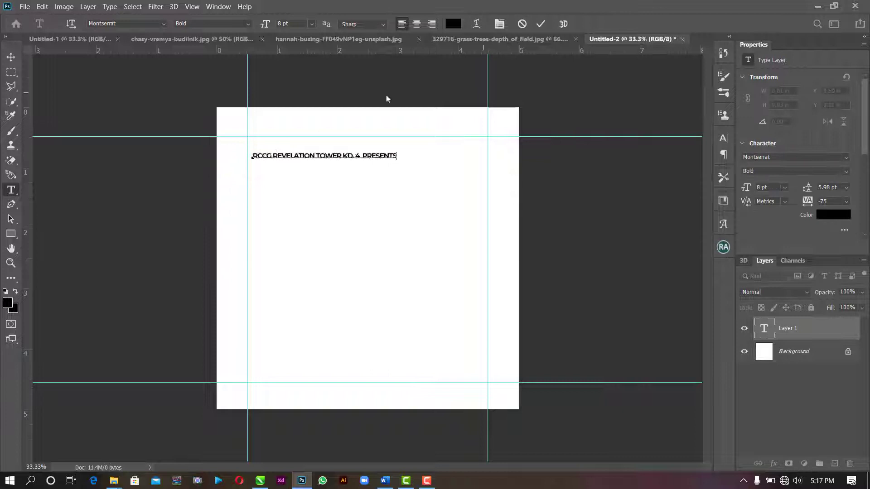
pyautogui.click(539, 24)
pyautogui.scroll(3, 368, 149)
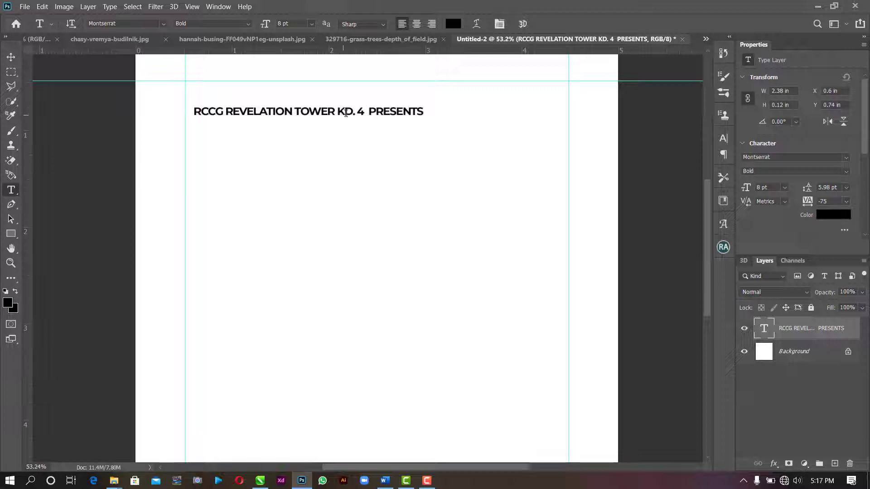
# Break the heading into three lines, before TOWER and before PRESENTS.
pyautogui.click(367, 113)
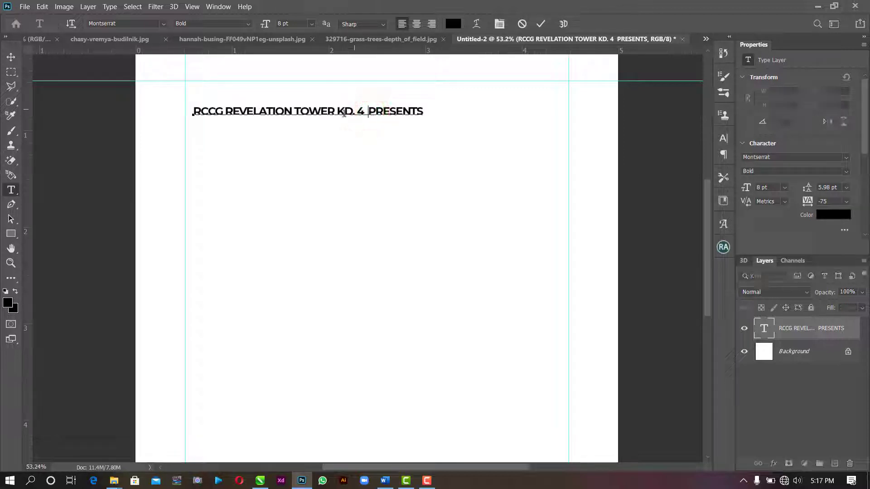
pyautogui.click(295, 113)
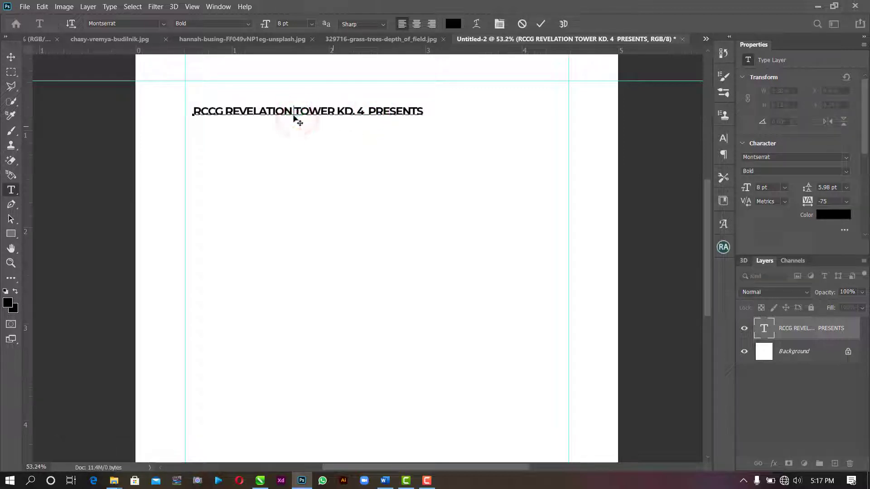
pyautogui.press('Return')
pyautogui.click(268, 119)
pyautogui.press('Return')
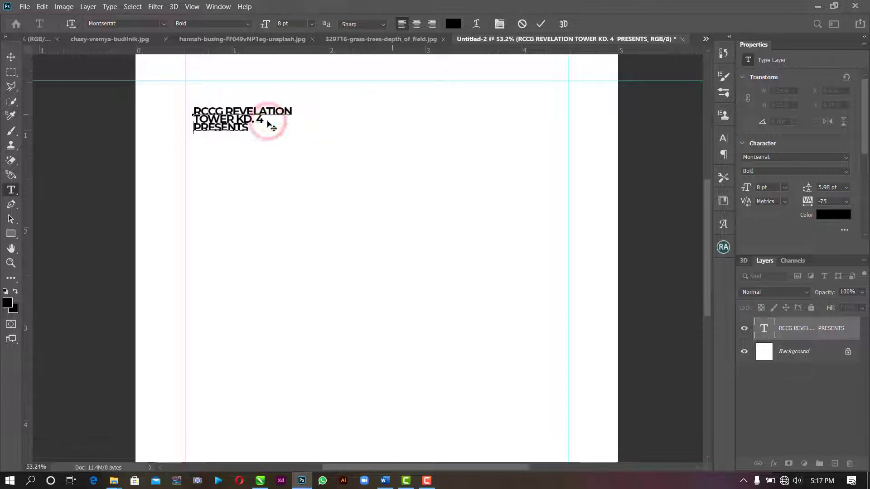
# Set the whole heading's tracking to 0 and its leading to Auto.
pyautogui.hotkey('ctrl', 'a')
pyautogui.click(846, 201)
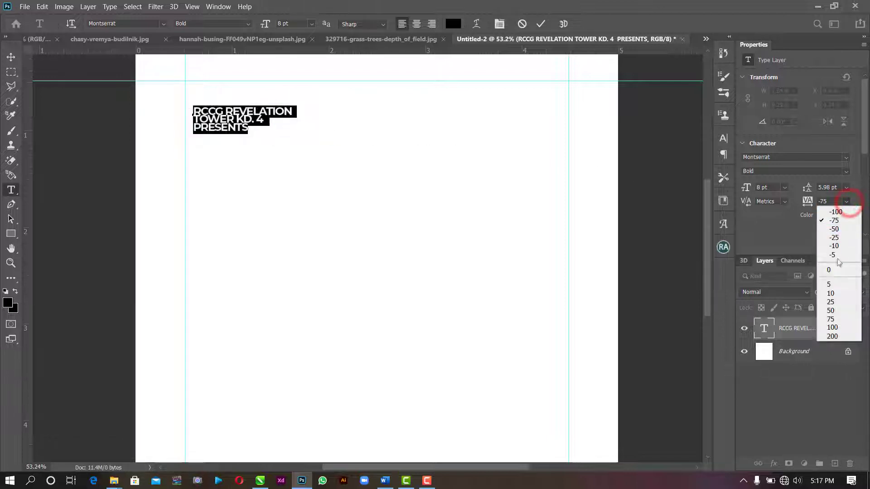
pyautogui.click(836, 271)
pyautogui.click(846, 187)
pyautogui.click(835, 193)
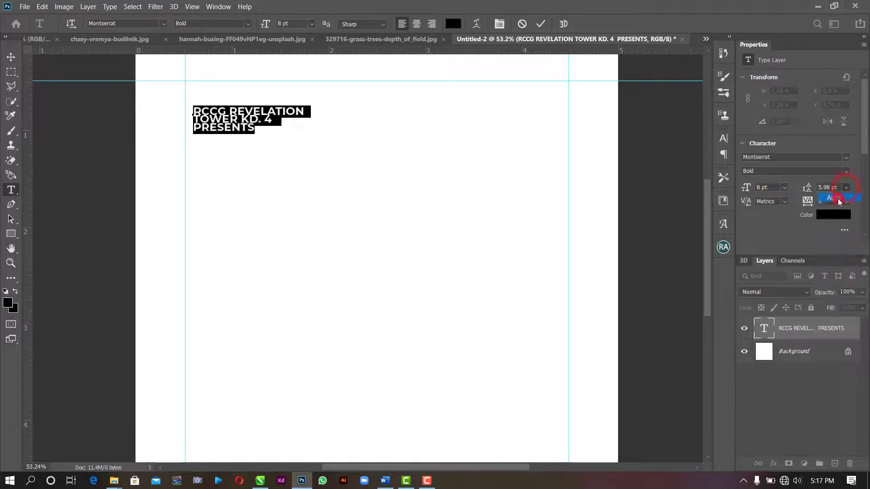
pyautogui.click(540, 24)
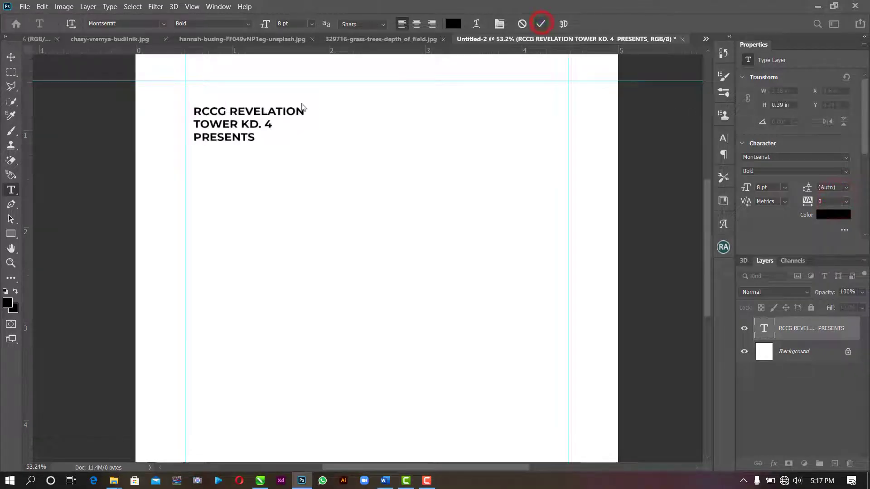
# Rejoin TOWER KD. 4 with the first line of the heading and set PRESENTS to the Light font style.
pyautogui.click(233, 126)
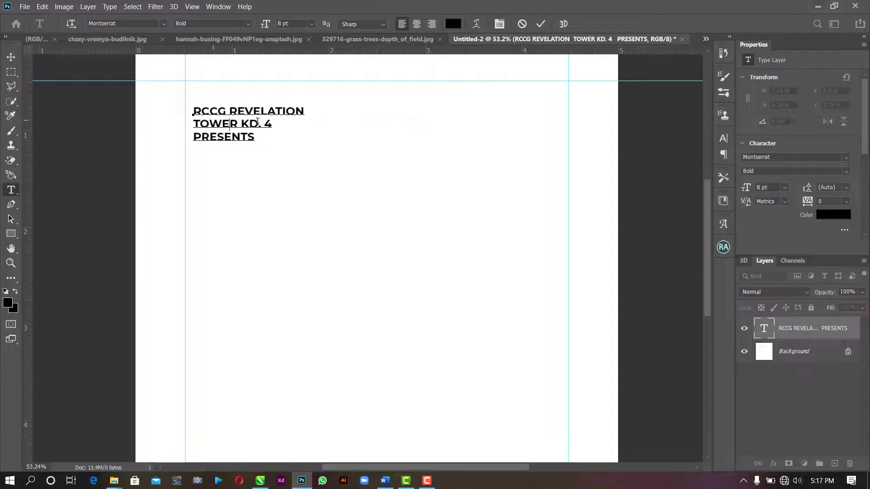
pyautogui.press('BackSpace')
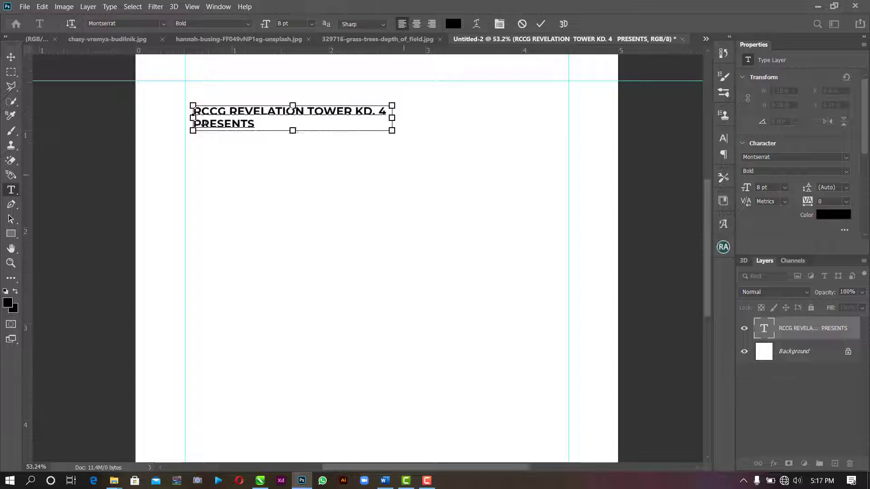
pyautogui.doubleClick(253, 124)
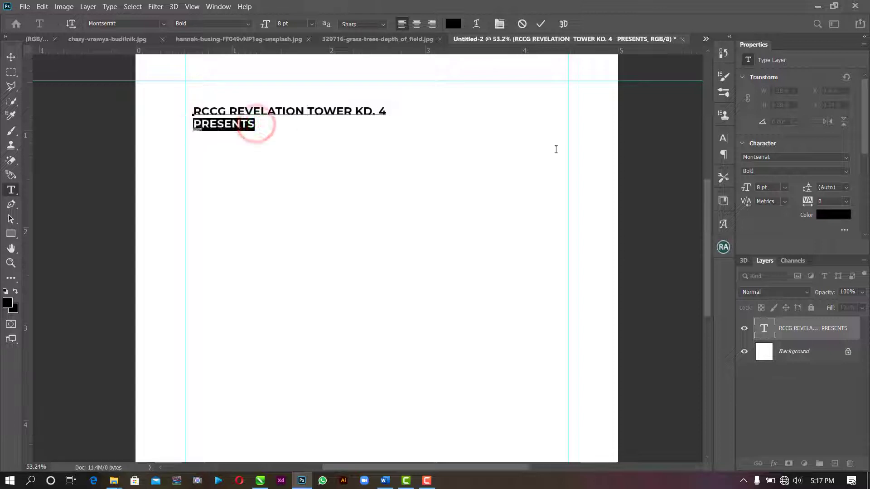
pyautogui.click(845, 170)
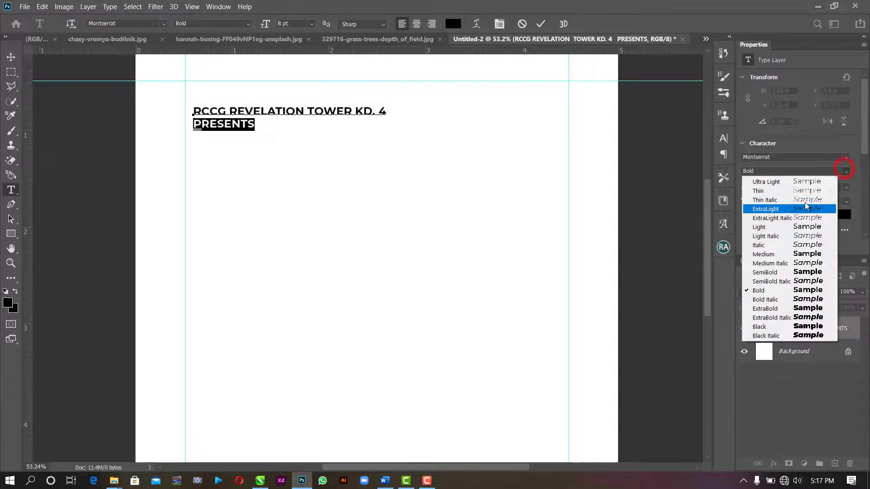
pyautogui.click(766, 227)
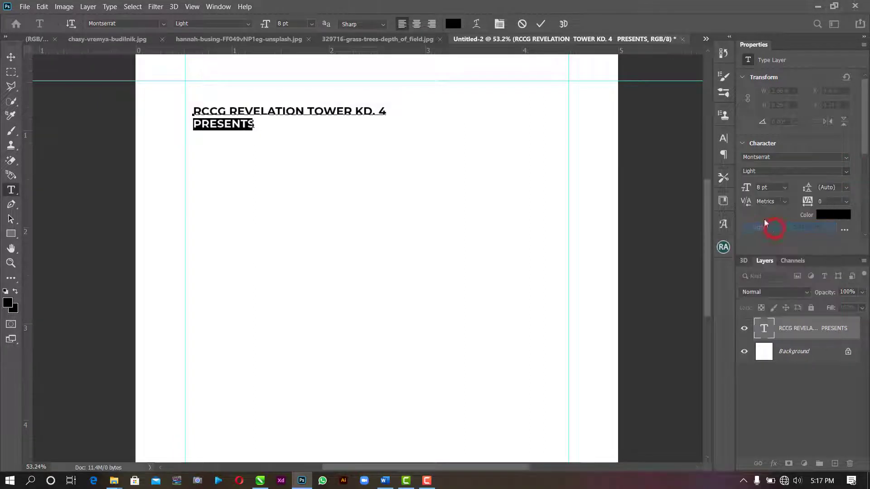
pyautogui.click(542, 24)
# Move the heading against the left margin guide and slightly lower, leaving room above it.
pyautogui.click(11, 56)
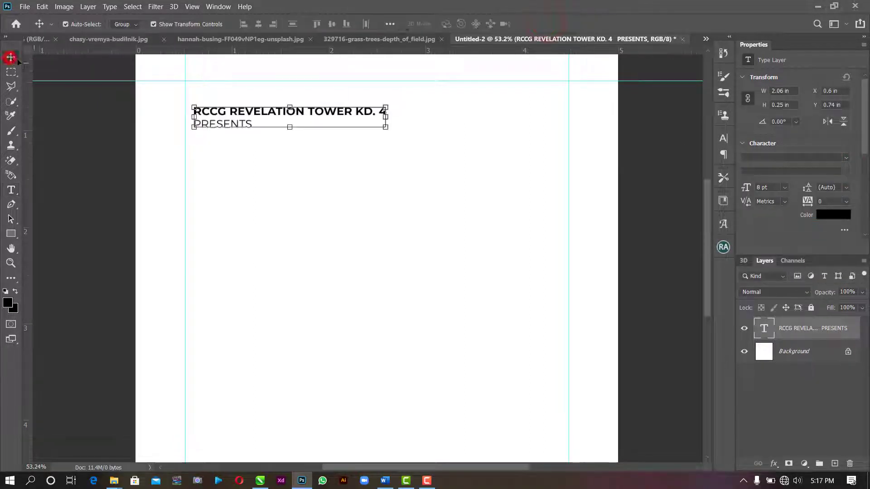
pyautogui.moveTo(233, 116); pyautogui.dragTo(227, 129)
# Copy the logo group from Untitled-1 into Untitled-2 and scale it to about 32% at the upper-left guide intersection.
pyautogui.click(32, 43)
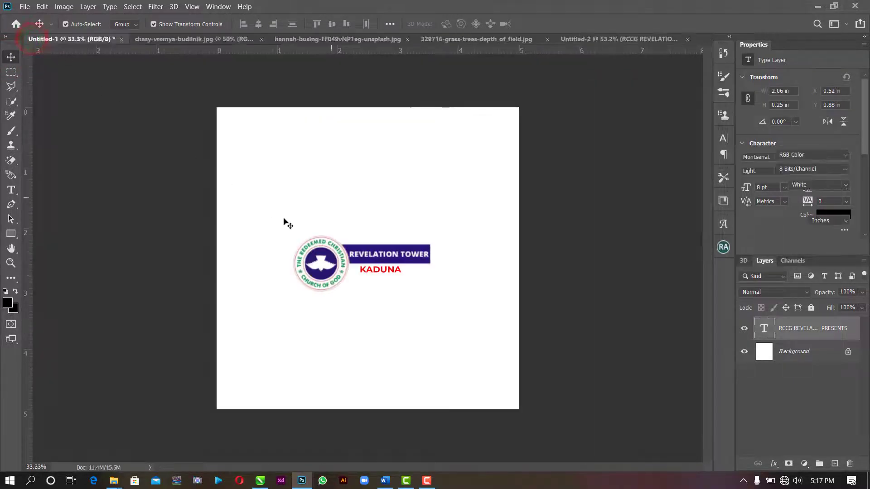
pyautogui.moveTo(333, 253); pyautogui.dragTo(258, 99)
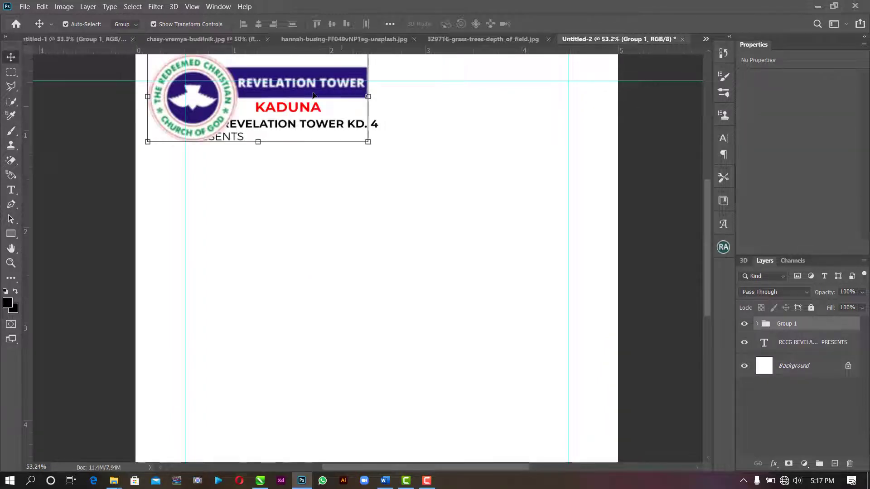
pyautogui.moveTo(312, 93); pyautogui.dragTo(420, 208)
pyautogui.moveTo(475, 219); pyautogui.dragTo(227, 98)
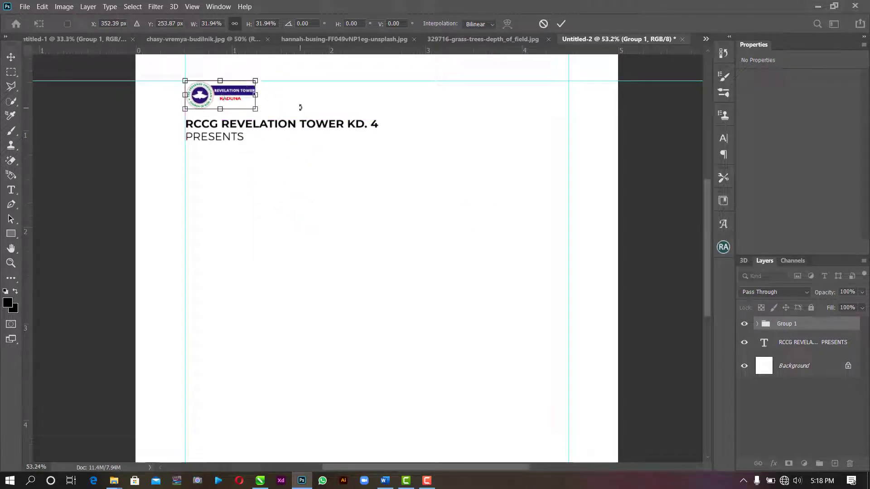
# Nudge the logo group down closer to the heading, apply the transformation and deselect it.
pyautogui.press('Down')
pyautogui.press('Down')
pyautogui.press('Down')
pyautogui.press('Down')
pyautogui.press('Down')
pyautogui.press('Down')
pyautogui.press('Down')
pyautogui.press('Down')
pyautogui.press('Down')
pyautogui.press('Down')
pyautogui.press('Down')
pyautogui.press('Down')
pyautogui.press('Down')
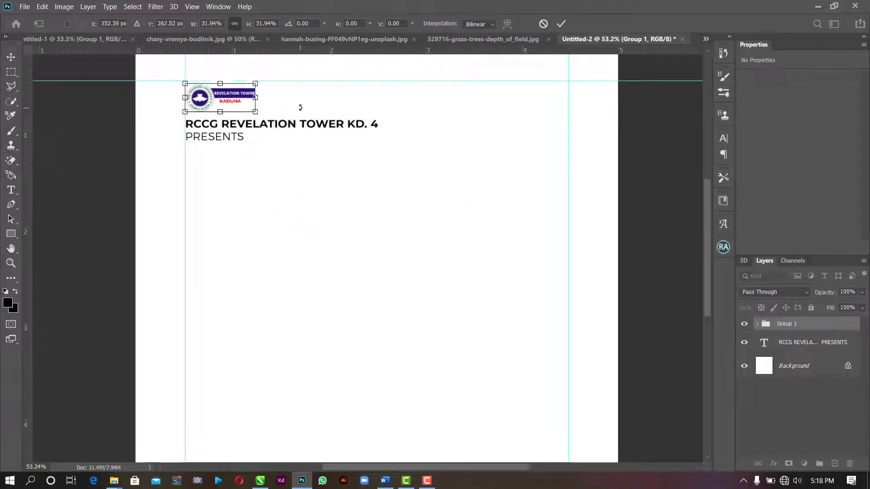
pyautogui.press('Down')
pyautogui.press('Down')
pyautogui.press('Down')
pyautogui.press('Down')
pyautogui.press('Down')
pyautogui.press('Down')
pyautogui.press('Down')
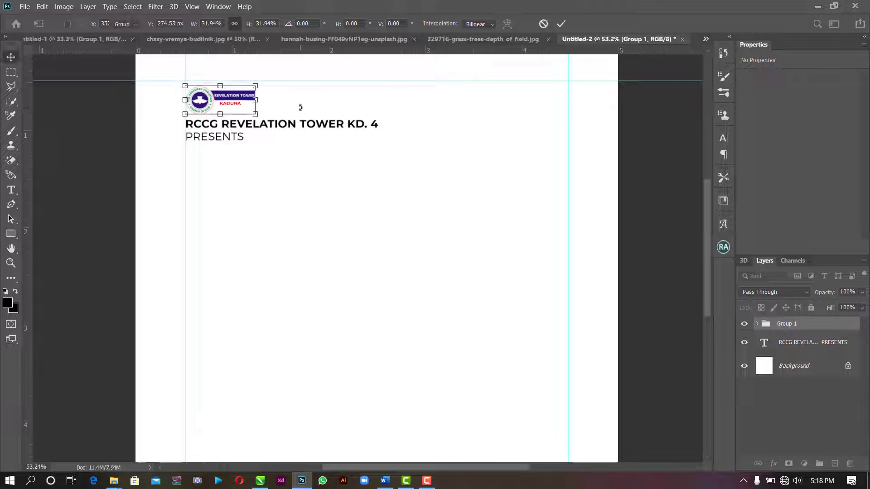
pyautogui.press('Return')
pyautogui.click(302, 179)
pyautogui.click(457, 330)
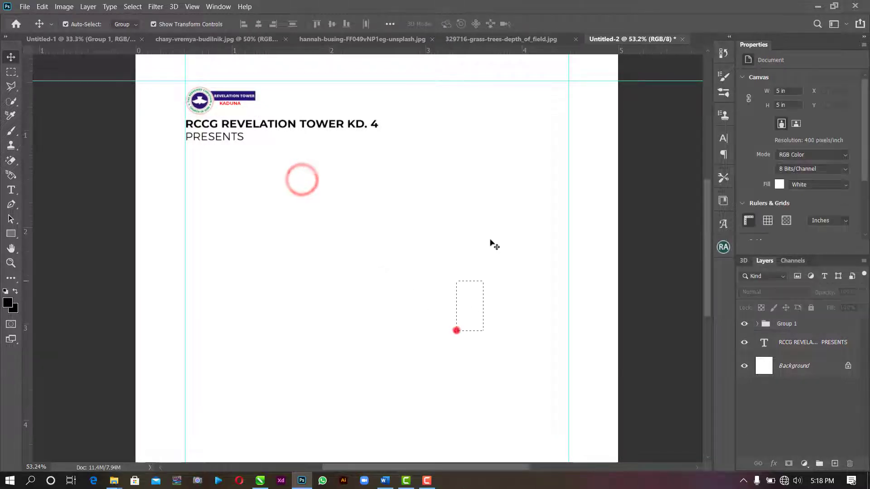
# Nudge the heading text down slightly to a Y position of 0.89 in.
pyautogui.click(369, 124)
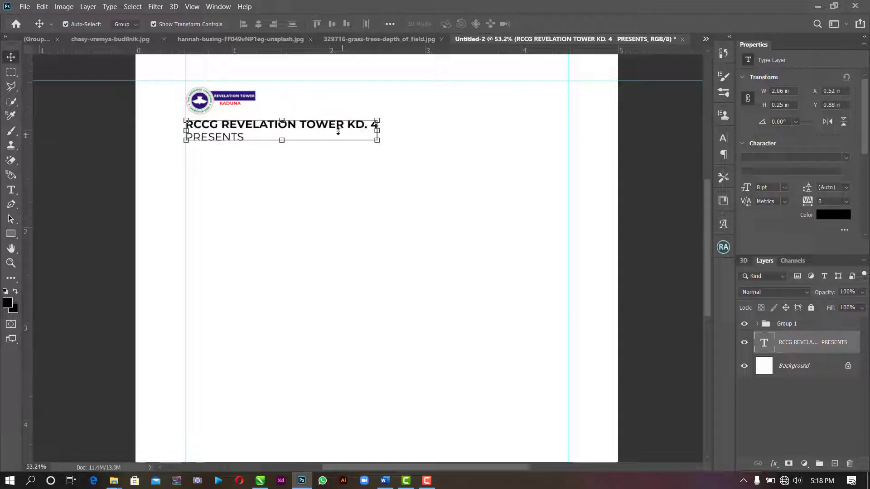
pyautogui.press('Down')
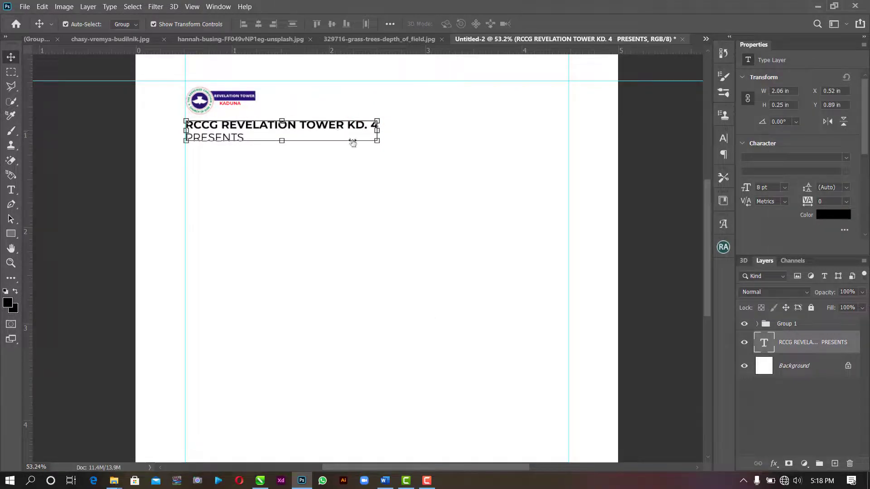
pyautogui.click(426, 190)
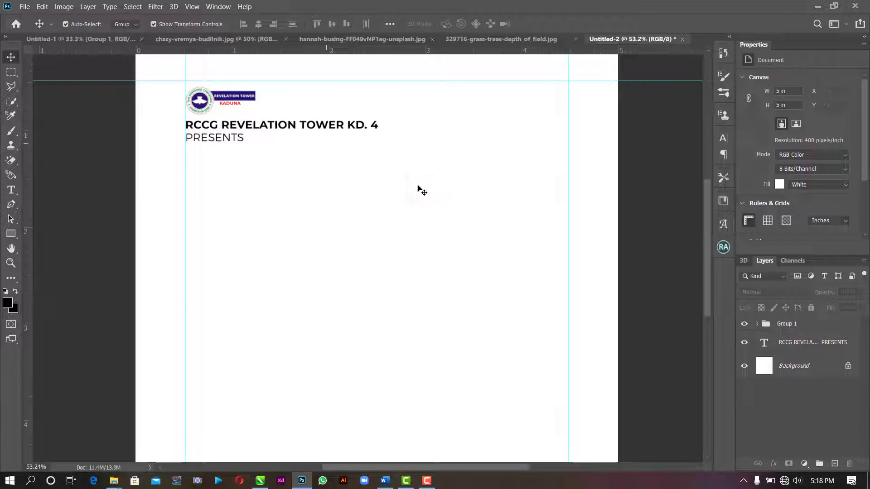
# Switch to the Word document and copy the line "HOUR OF EMPOWERMENT".
pyautogui.click(384, 481)
pyautogui.tripleClick(317, 246)
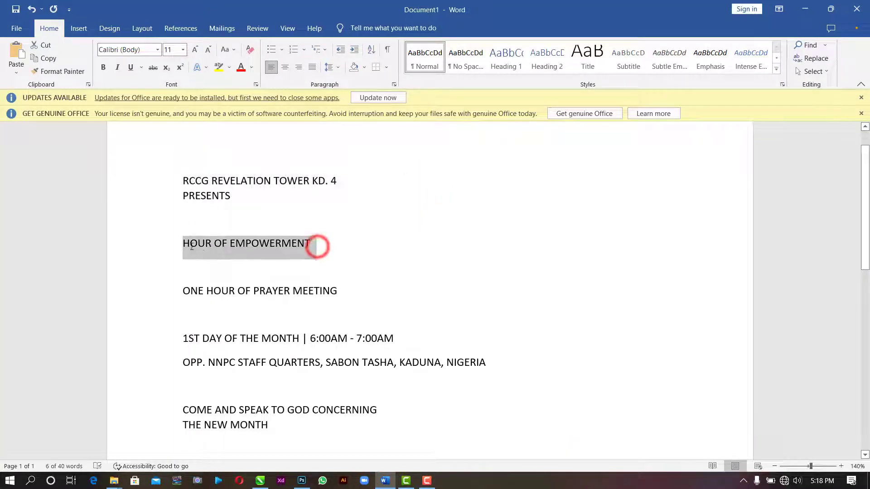
pyautogui.click(216, 247)
pyautogui.tripleClick(326, 243)
pyautogui.hotkey('ctrl', 'c')
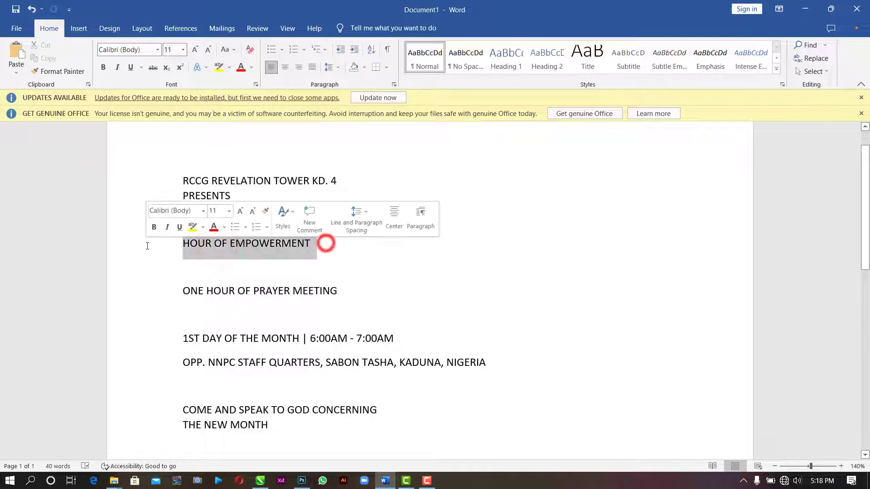
# Switch back to Photoshop and paste "HOUR OF EMPOWERMENT" as a new text layer below the heading.
pyautogui.click(303, 481)
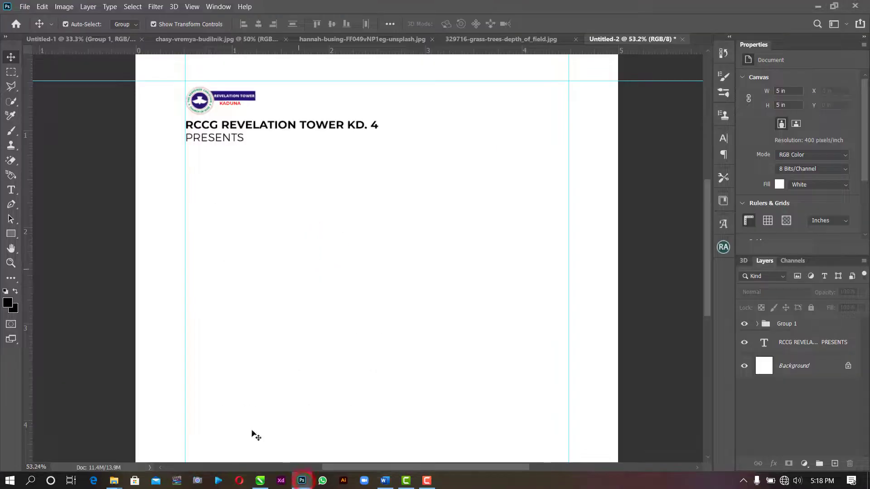
pyautogui.click(11, 189)
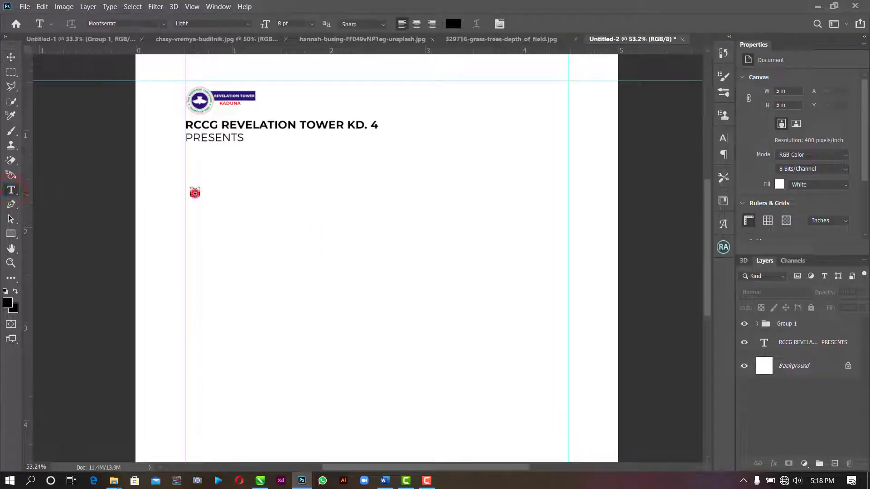
pyautogui.click(195, 193)
pyautogui.hotkey('ctrl', 'v')
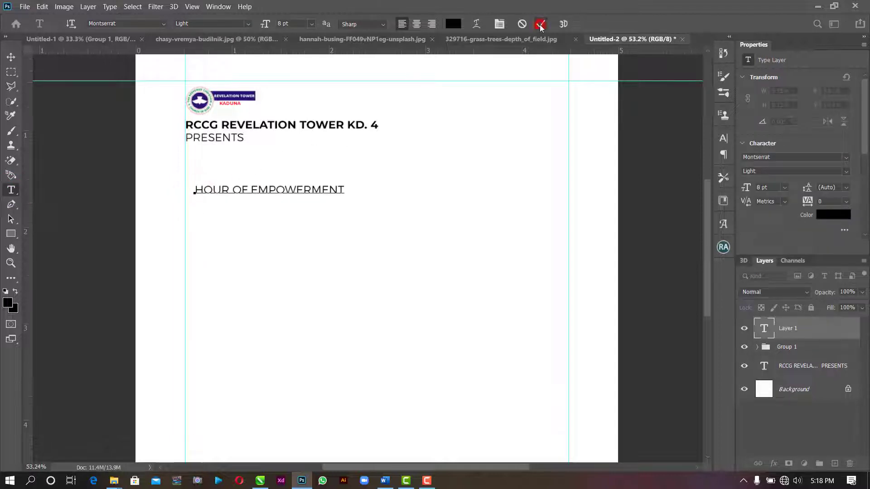
pyautogui.click(540, 27)
# Cut EMPOWERMENT out of the pasted title, keeping only "HOUR OF" in that text layer.
pyautogui.moveTo(253, 191); pyautogui.dragTo(398, 192)
pyautogui.hotkey('ctrl', 'x')
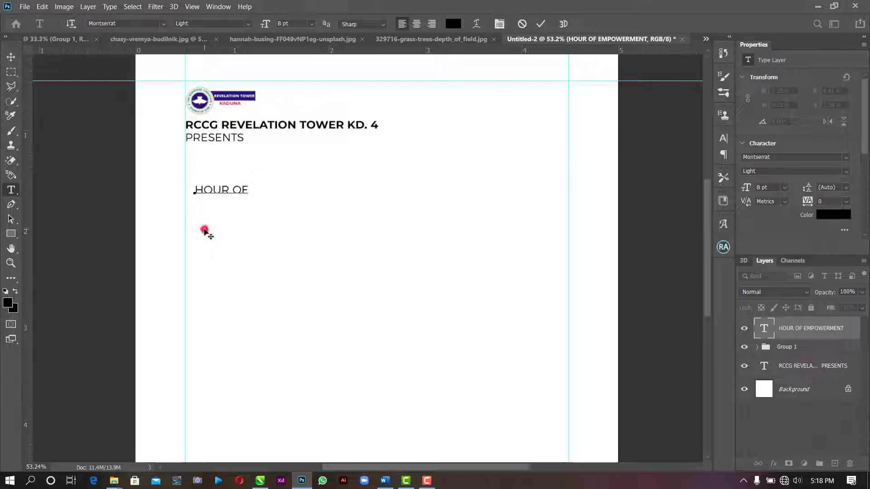
pyautogui.click(541, 23)
# Create a new text layer below "HOUR OF" and paste "EMPOWERMENT" in place of its placeholder text.
pyautogui.click(214, 231)
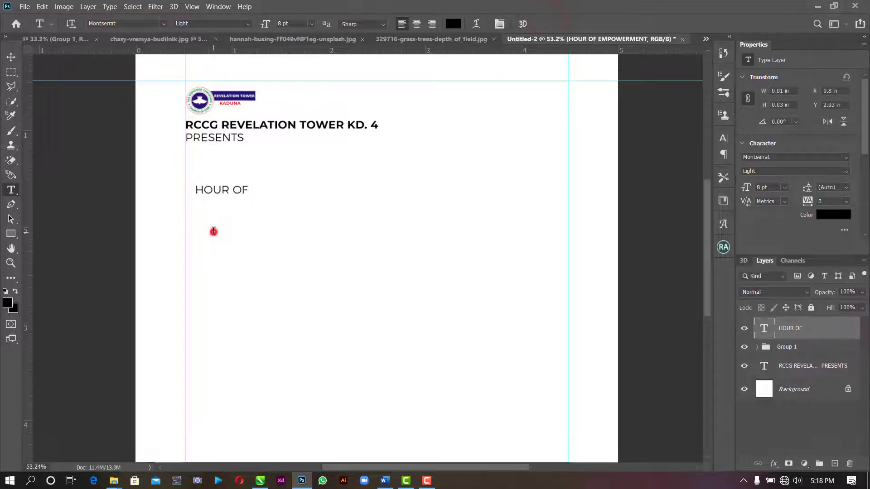
pyautogui.click(540, 25)
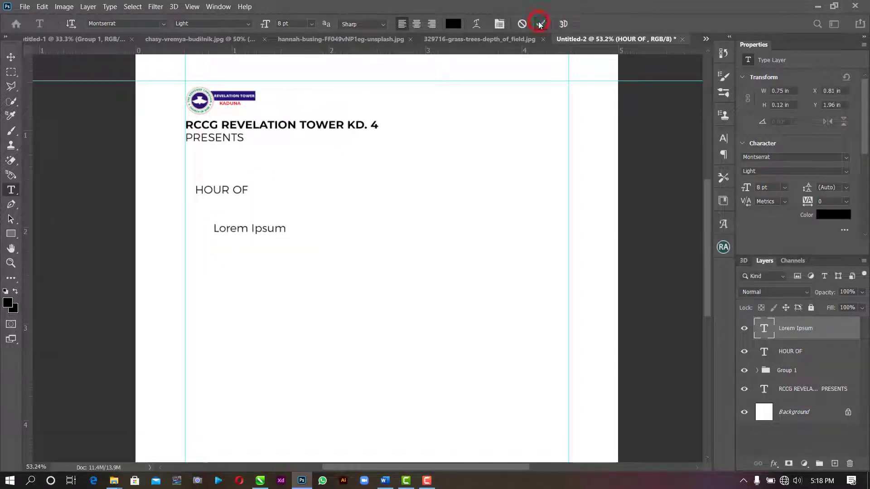
pyautogui.hotkey('ctrl', 'a')
pyautogui.click(264, 229)
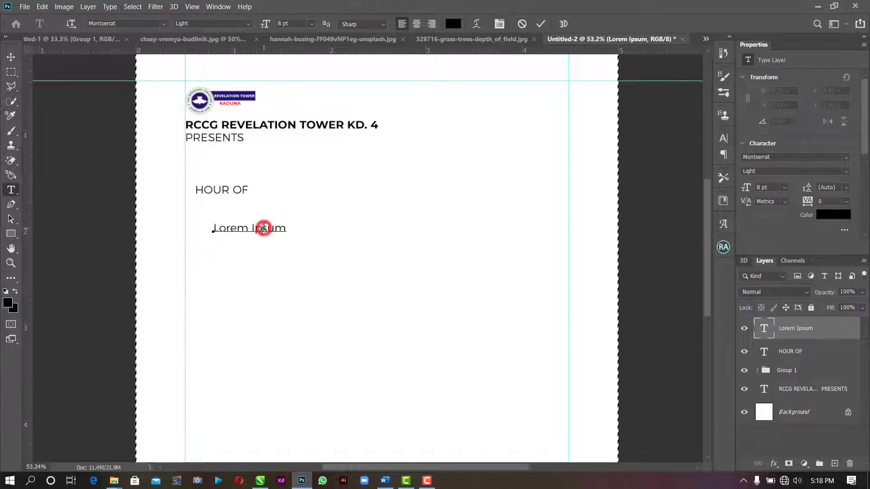
pyautogui.hotkey('ctrl', 'a')
pyautogui.hotkey('ctrl', 'v')
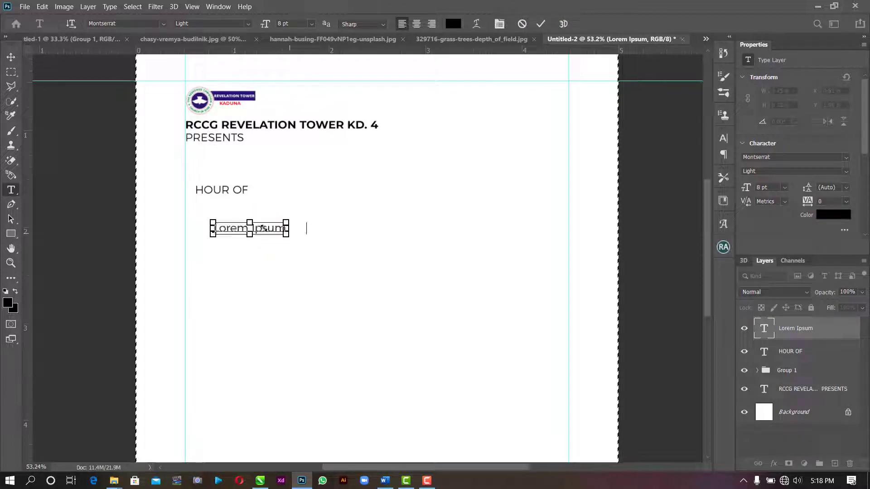
pyautogui.click(544, 20)
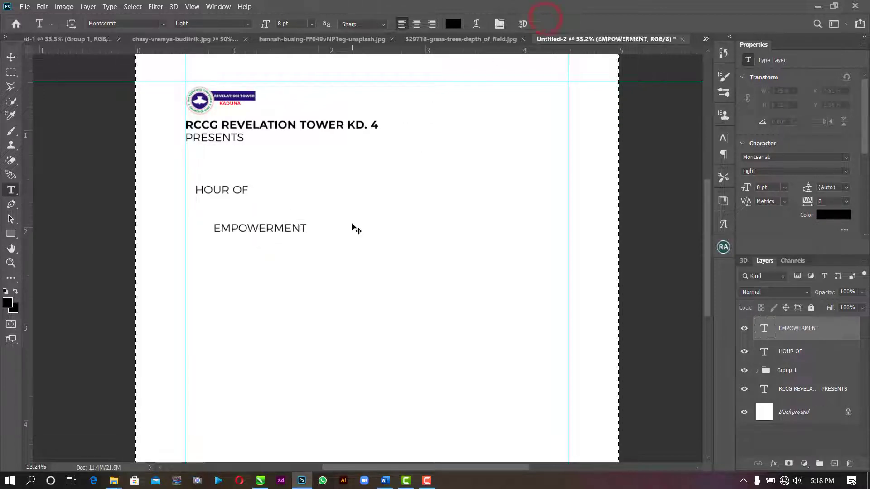
# Move the EMPOWERMENT text to the left margin guide, below "HOUR OF".
pyautogui.press('v')
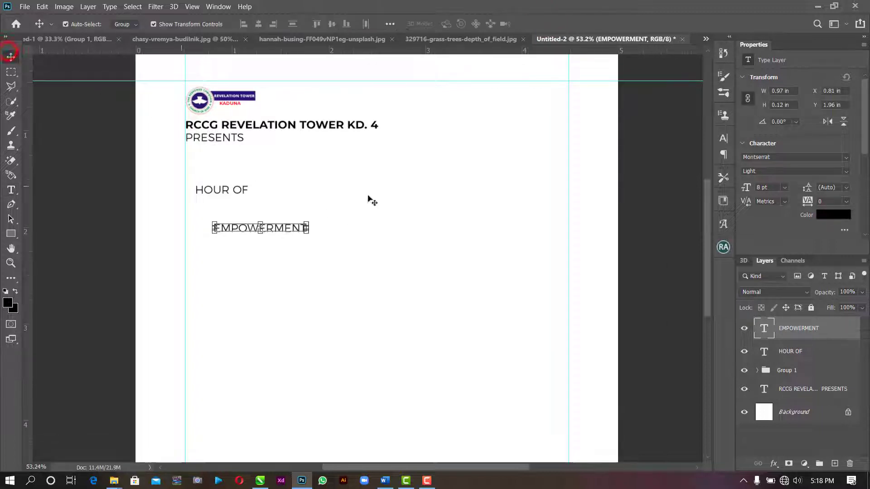
pyautogui.click(419, 216)
pyautogui.moveTo(264, 231); pyautogui.dragTo(232, 226)
pyautogui.click(347, 213)
# Break EMPOWERMENT into two lines, "EMPOWER" and "MENT".
pyautogui.press('t')
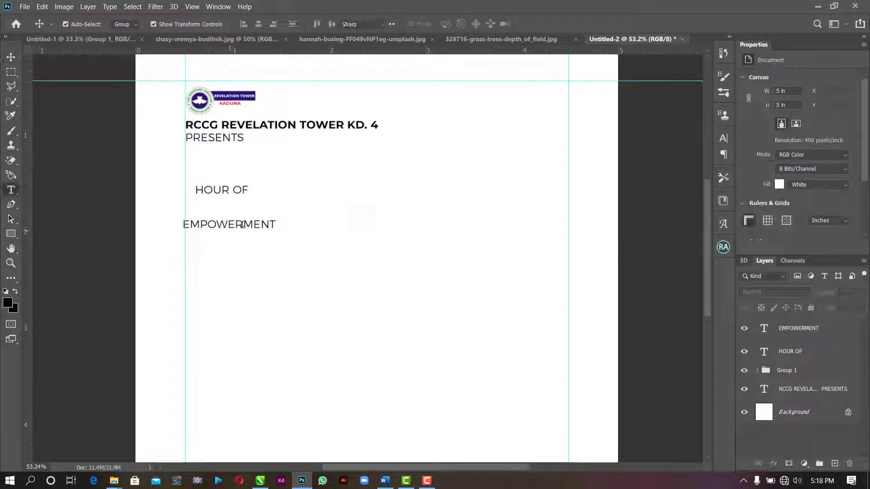
pyautogui.click(242, 226)
pyautogui.press('Return')
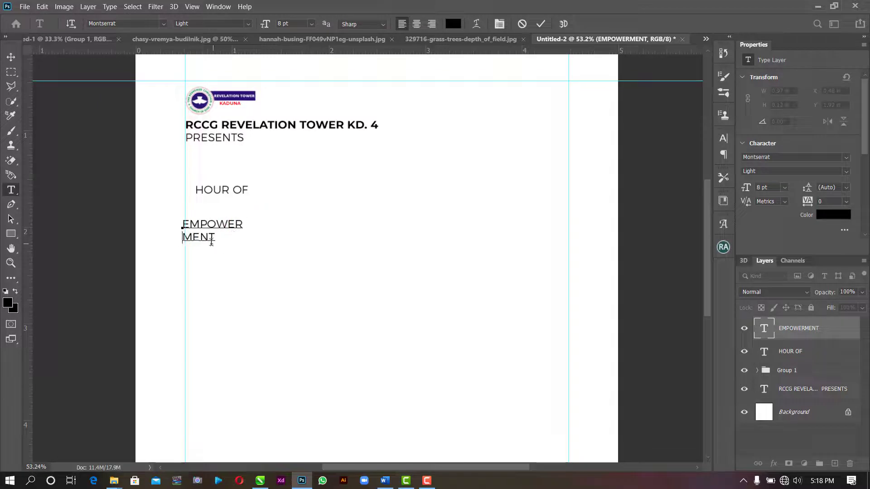
# Set the leading of the whole two-line EMPOWER MENT text to 8 pt and commit the edit.
pyautogui.scroll(4, 211, 242)
pyautogui.hotkey('ctrl', 'a')
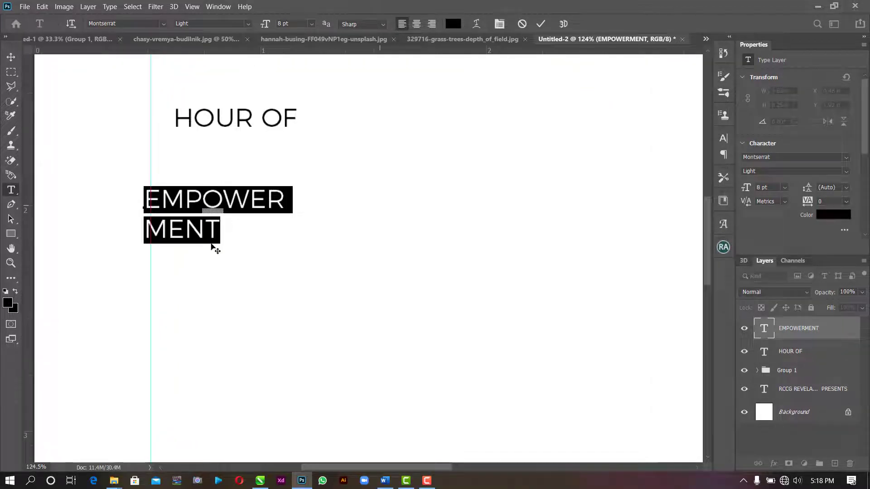
pyautogui.click(843, 190)
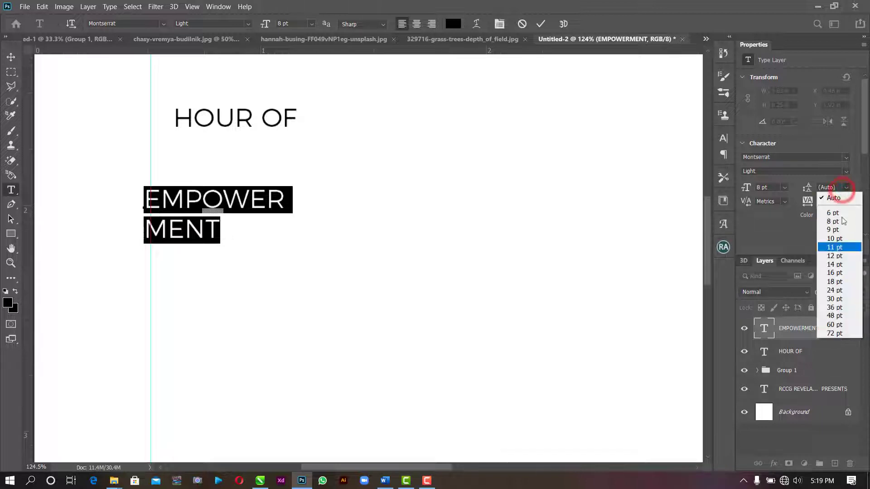
pyautogui.click(841, 254)
pyautogui.click(846, 188)
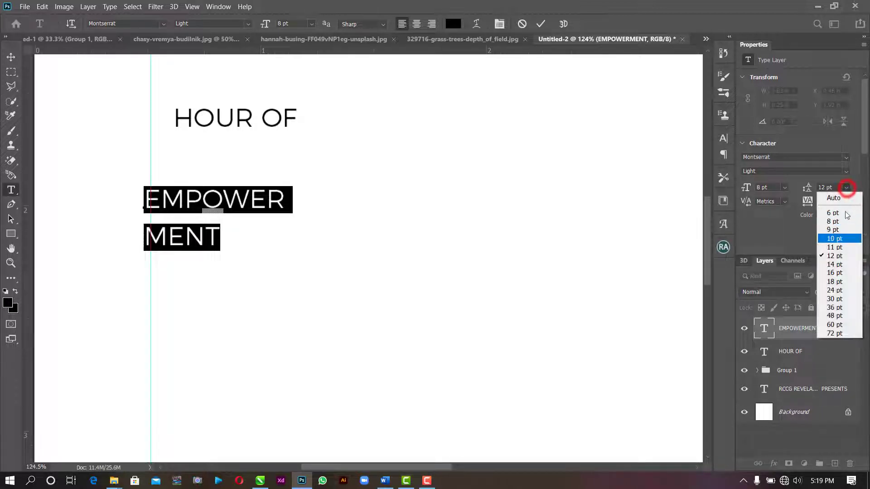
pyautogui.click(844, 238)
pyautogui.click(846, 187)
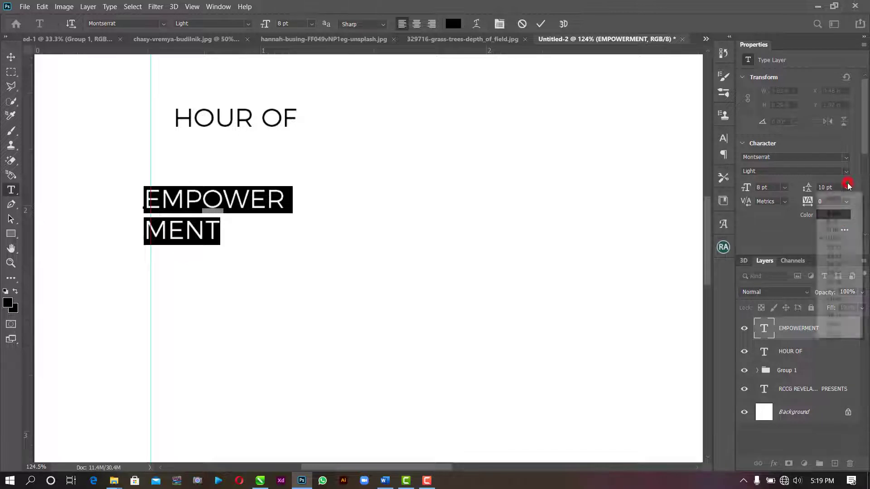
pyautogui.click(837, 222)
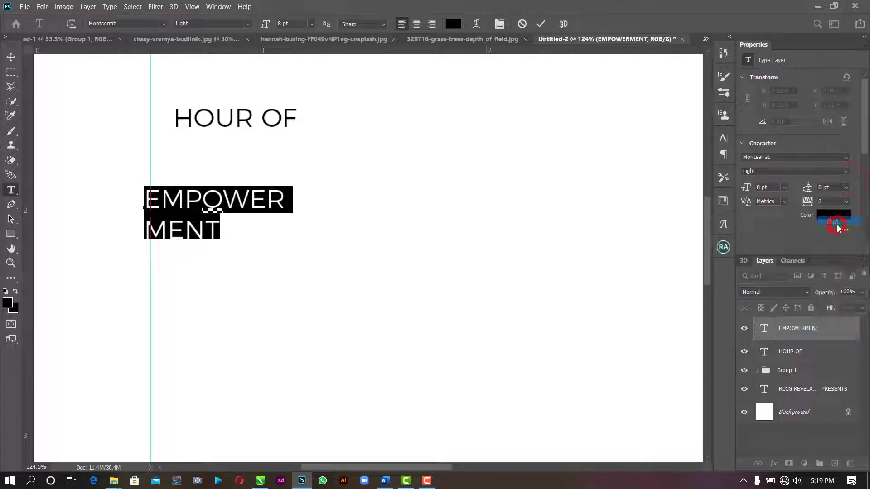
pyautogui.click(541, 24)
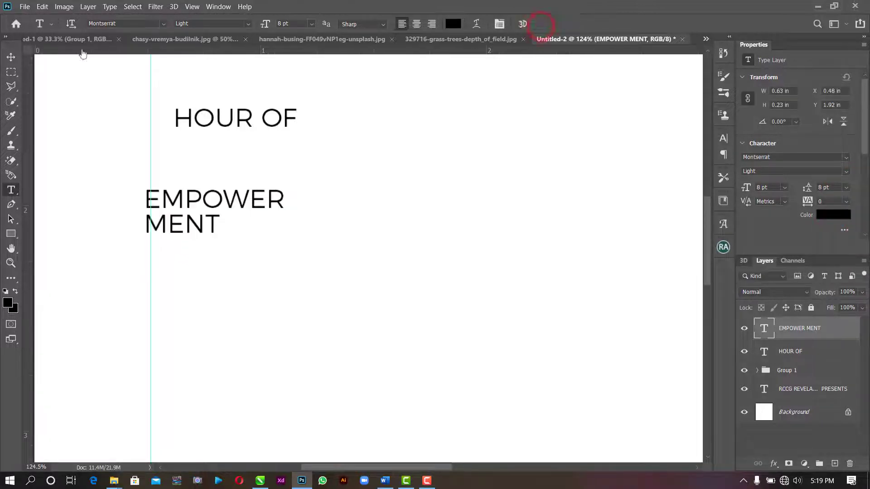
# Change the font style of the EMPOWER MENT layer to ExtraBold.
pyautogui.click(11, 56)
pyautogui.click(846, 171)
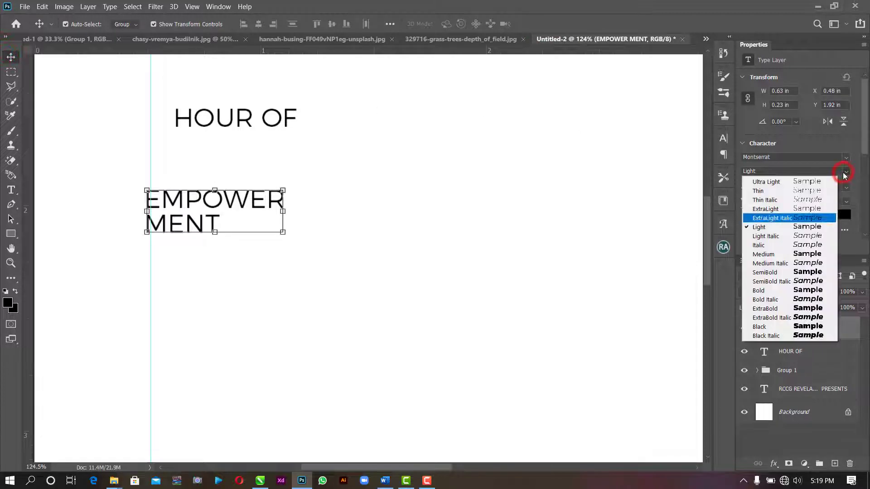
pyautogui.click(775, 291)
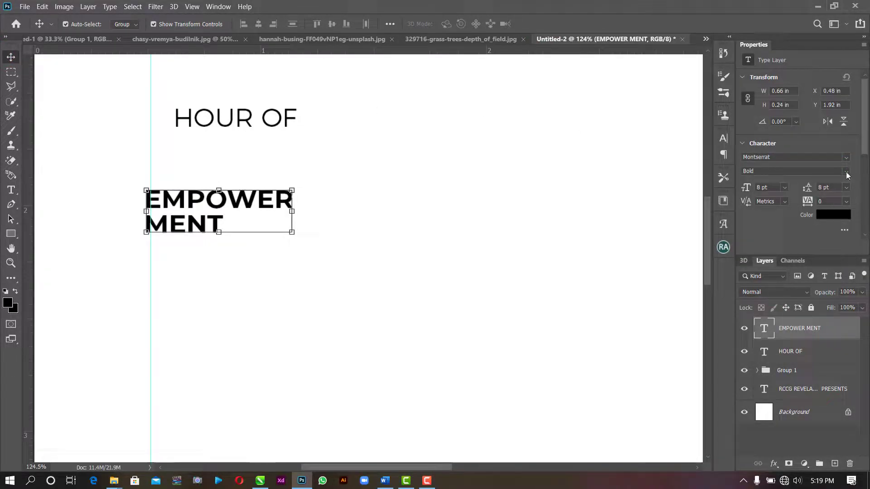
pyautogui.click(846, 172)
pyautogui.click(771, 310)
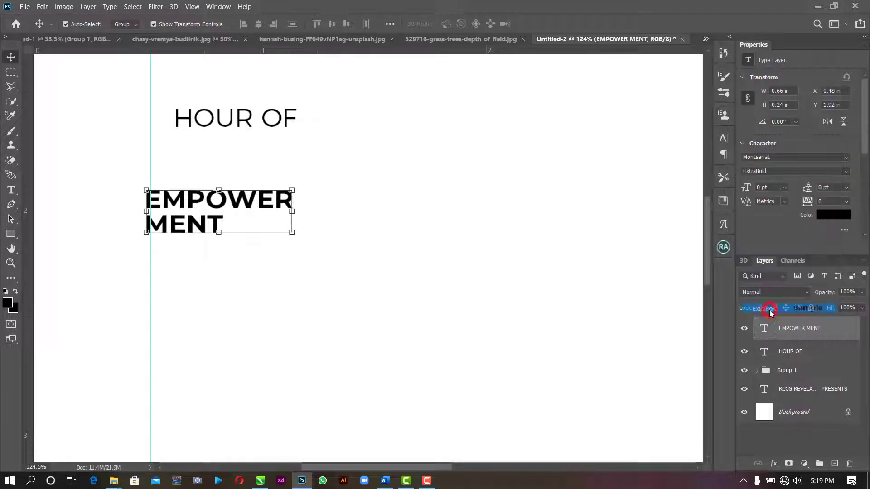
# Scale the EMPOWER MENT text up to about 278% and place it against the left margin guide, below "HOUR OF".
pyautogui.moveTo(284, 205); pyautogui.dragTo(554, 289)
pyautogui.scroll(-1, 523, 248)
pyautogui.scroll(-1, 522, 248)
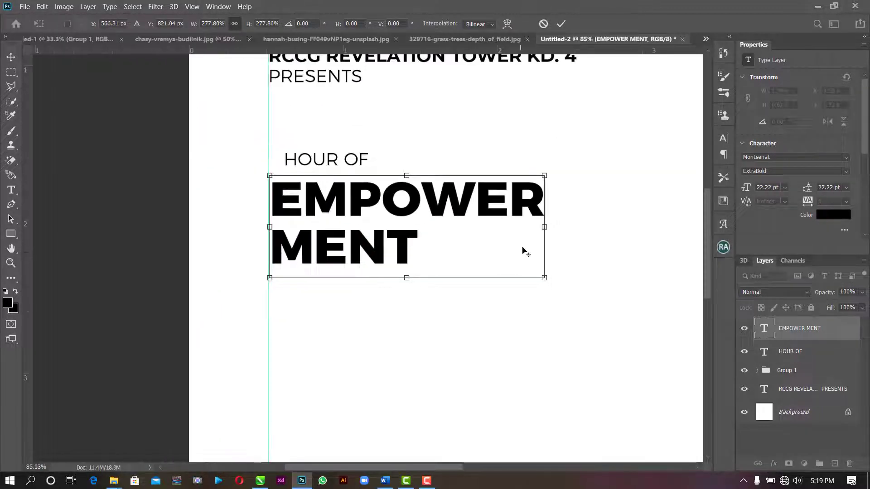
pyautogui.moveTo(500, 209); pyautogui.dragTo(501, 211)
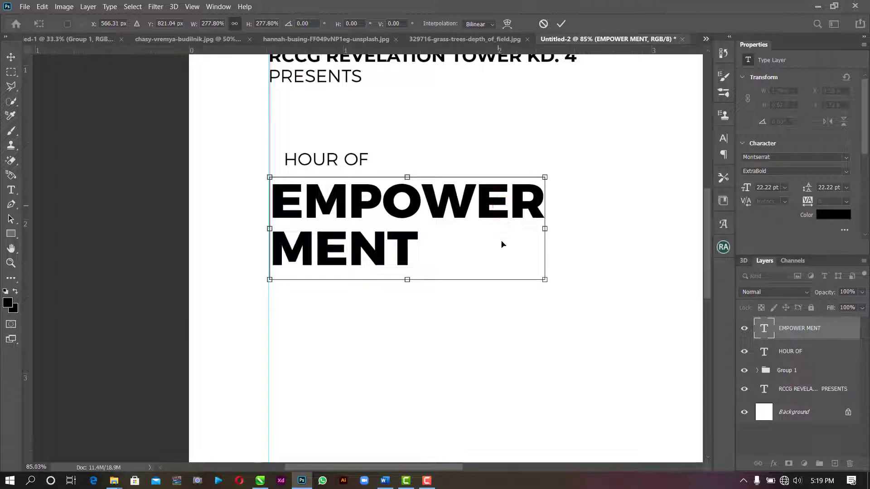
pyautogui.scroll(-3, 502, 244)
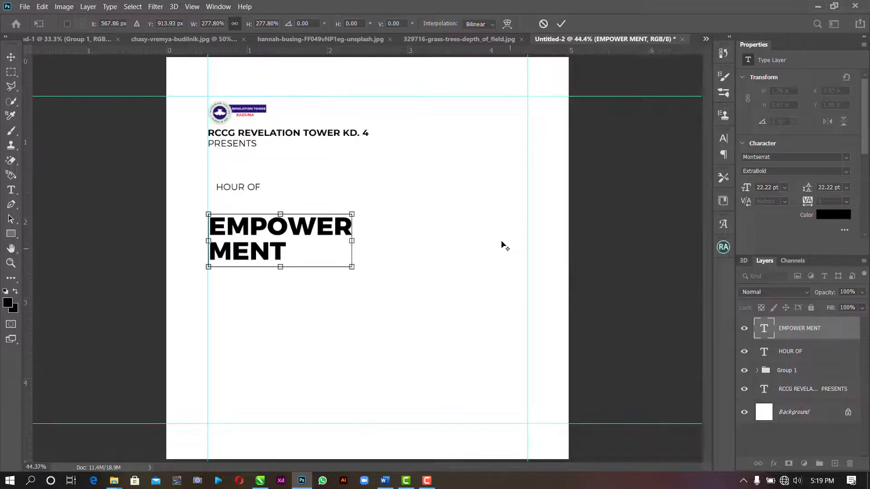
pyautogui.click(562, 221)
# Enlarge the EMPOWER MENT title by about 140%, to a font size of about 31.17 pt, keeping it at the left margin guide.
pyautogui.rightClick(436, 168)
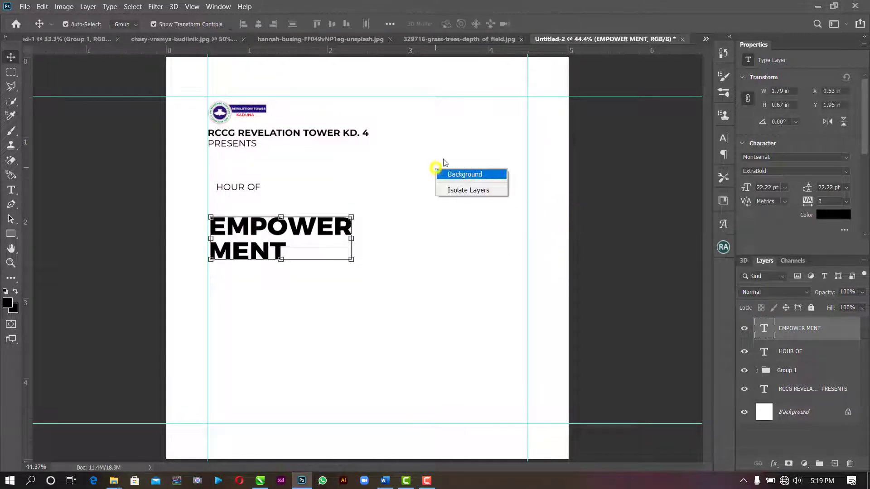
pyautogui.click(470, 128)
pyautogui.press('z')
pyautogui.rightClick(466, 141)
pyautogui.click(487, 154)
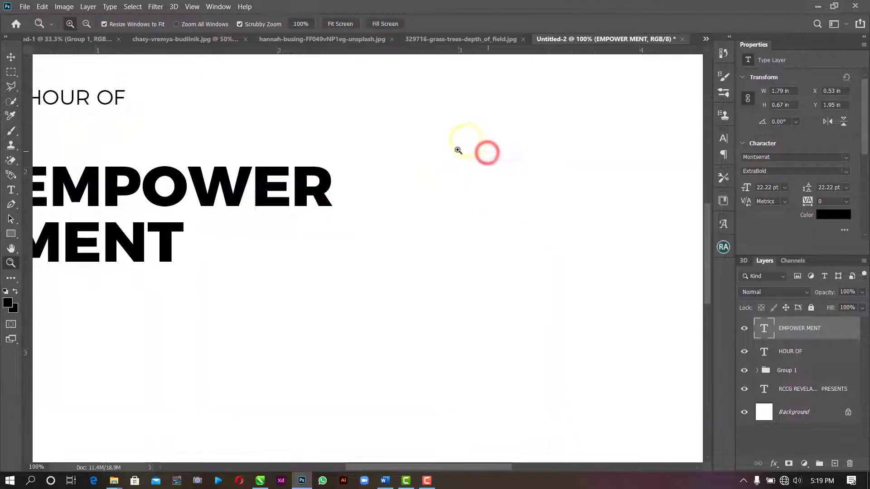
pyautogui.rightClick(449, 149)
pyautogui.click(468, 154)
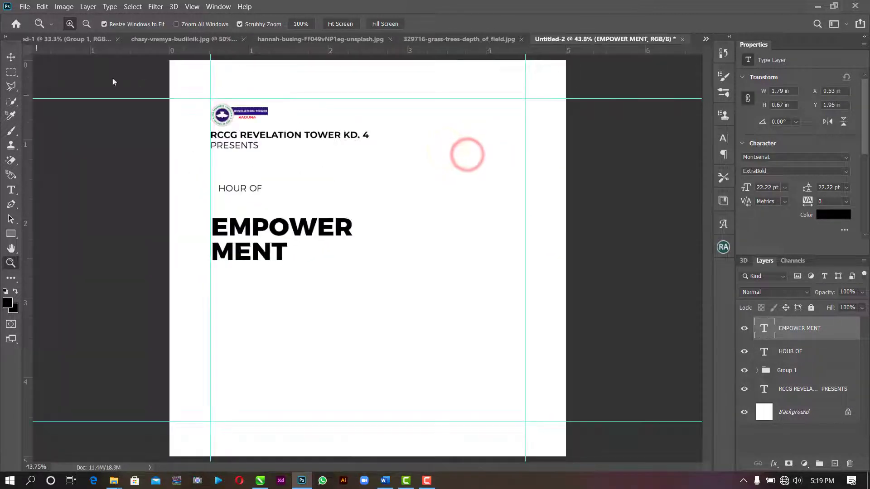
pyautogui.click(11, 57)
pyautogui.click(418, 235)
pyautogui.click(303, 228)
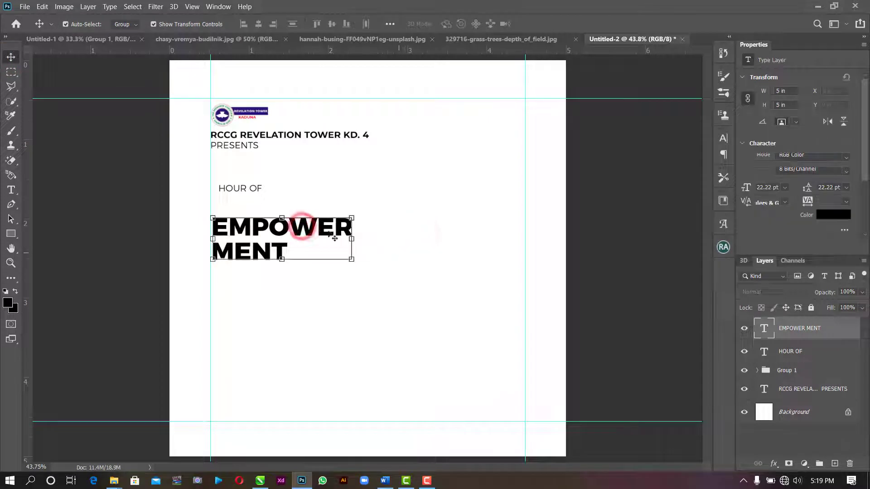
pyautogui.moveTo(353, 238)
pyautogui.mouseDown()
pyautogui.moveTo(445, 230)
pyautogui.moveTo(410, 229)
pyautogui.moveTo(367, 243)
pyautogui.mouseUp()
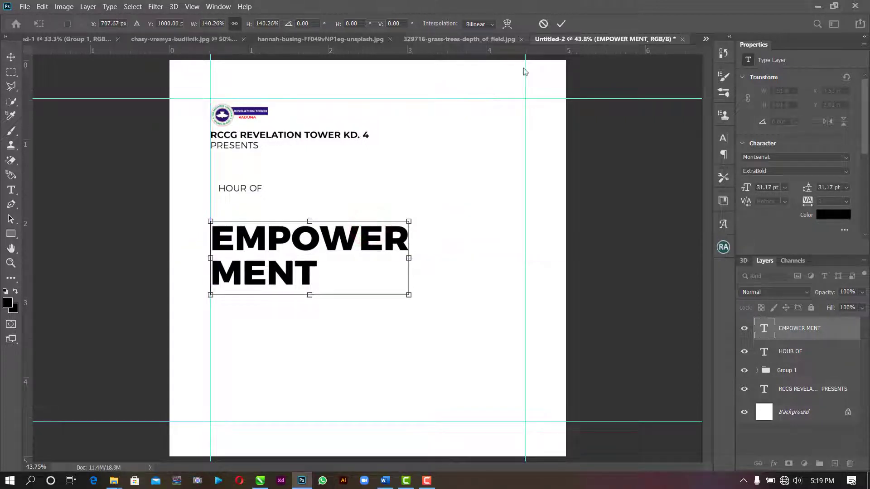
pyautogui.click(562, 26)
# Left-align the EMPOWER MENT title with the RCCG heading text, and shift the title down slightly to a Y position of 2.05 in.
pyautogui.keyDown('shift'); pyautogui.click(349, 137); pyautogui.keyUp('shift')
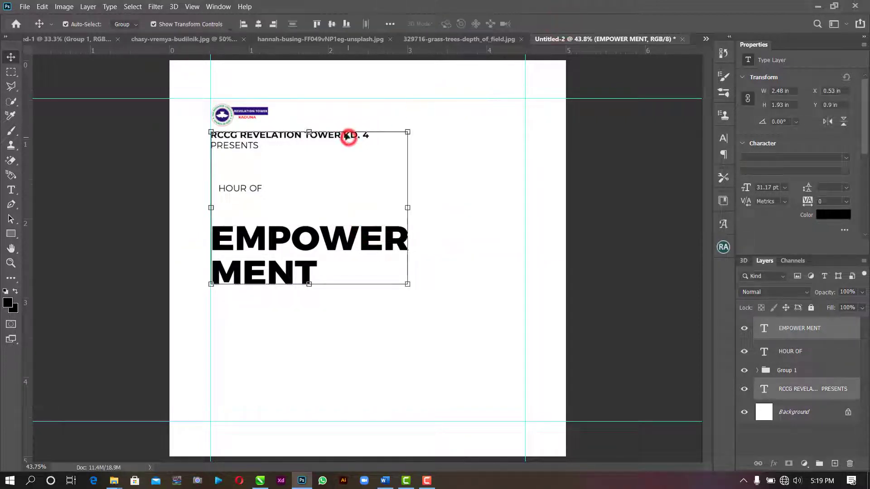
pyautogui.click(471, 197)
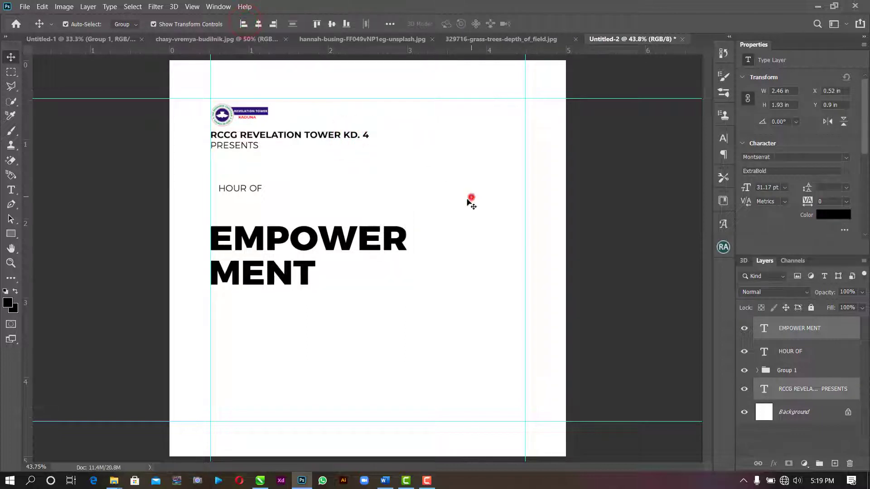
pyautogui.click(360, 247)
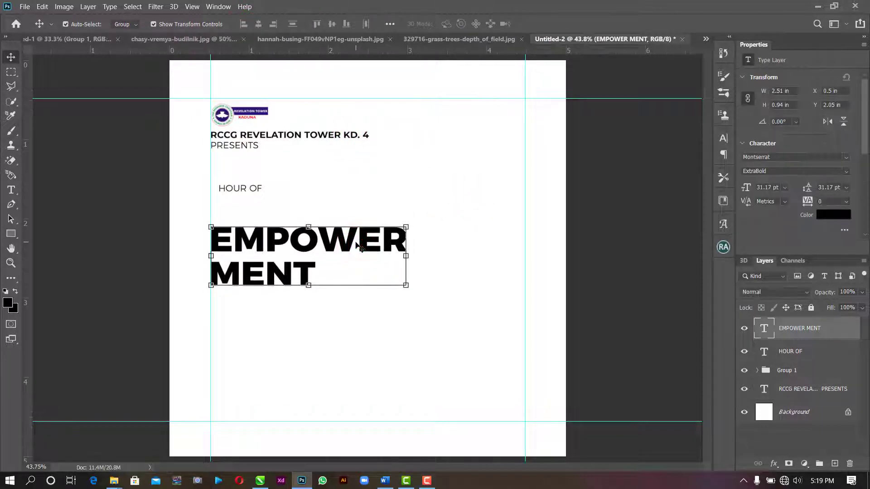
pyautogui.click(417, 180)
# Tighten the leading of the EMPOWER MENT title to 28 pt.
pyautogui.click(332, 245)
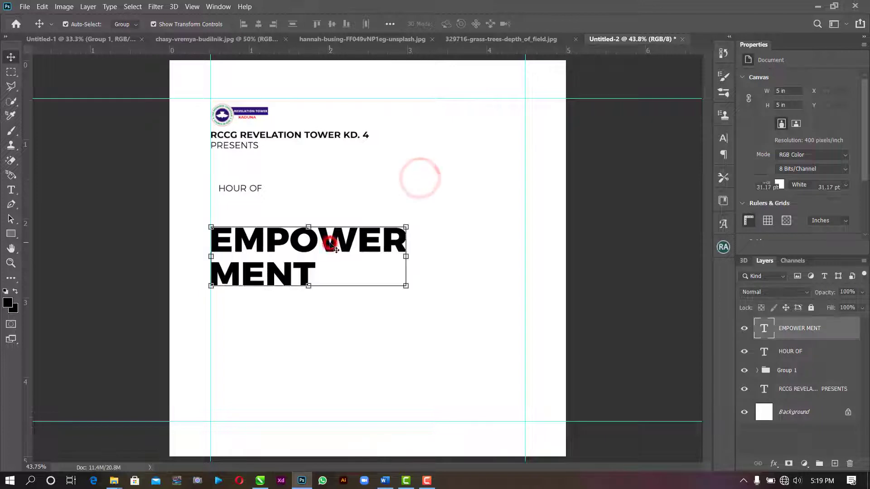
pyautogui.click(849, 189)
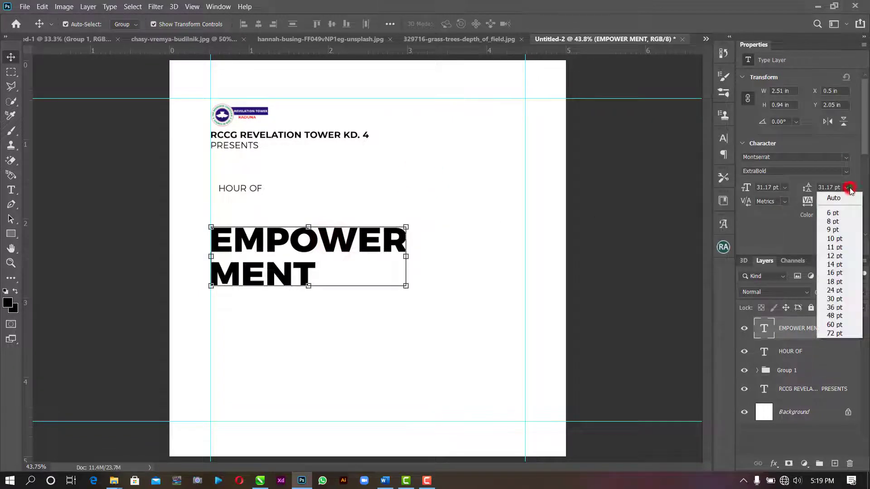
pyautogui.click(838, 299)
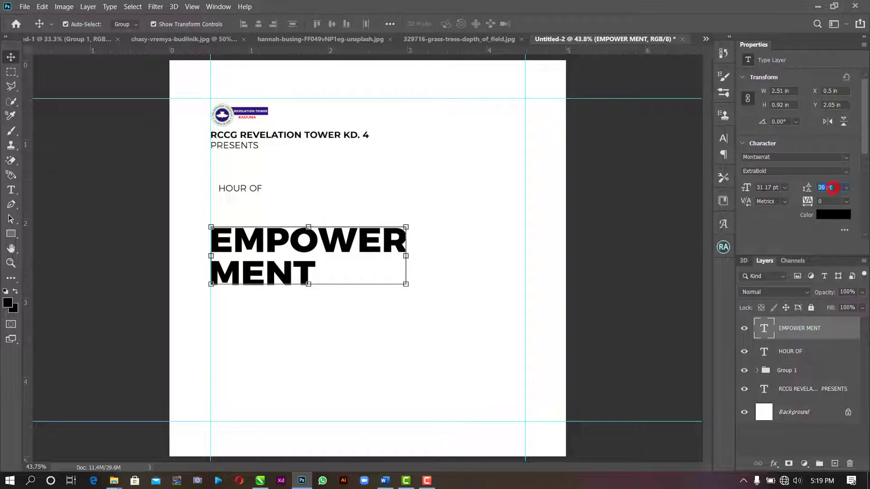
pyautogui.press('Return')
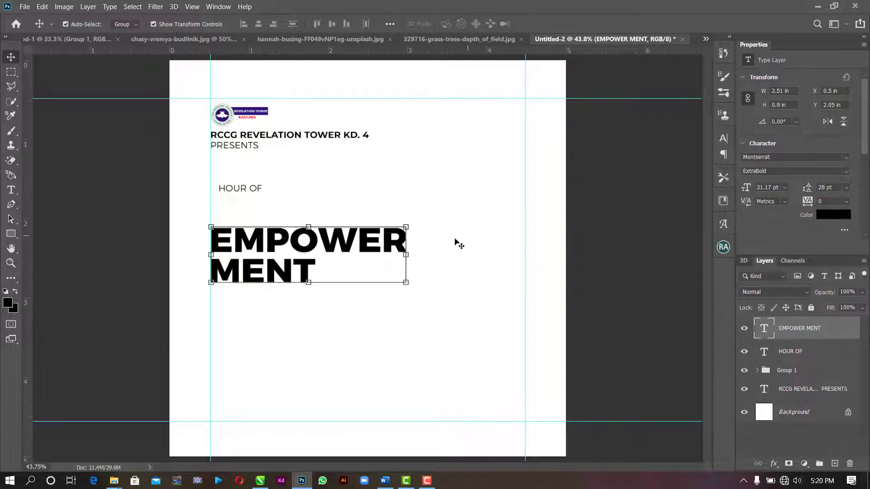
pyautogui.click(469, 229)
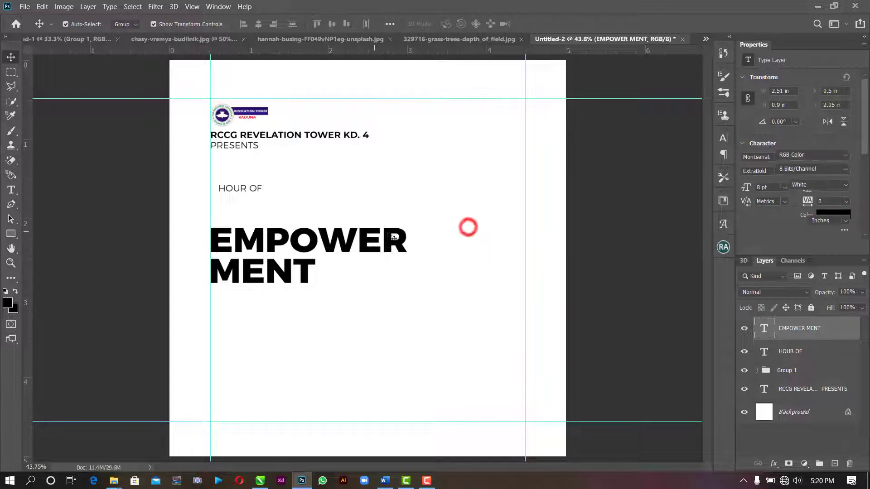
pyautogui.click(368, 232)
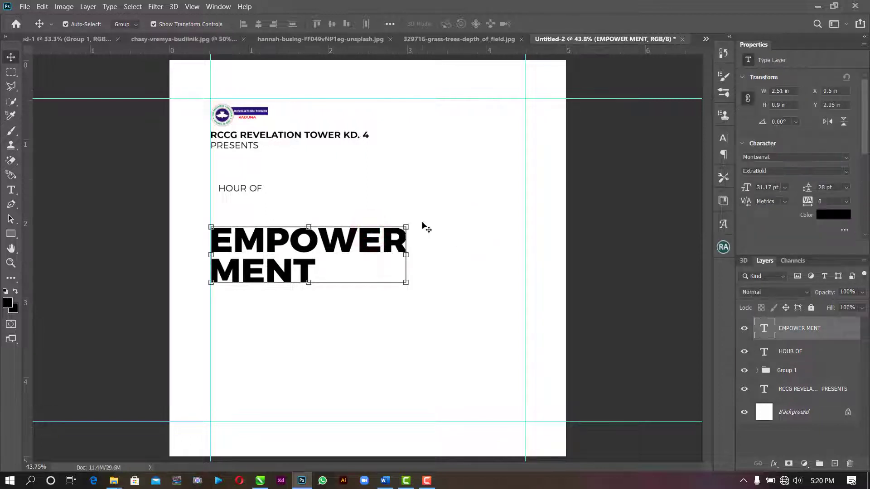
# Move the "HOUR OF" text down and left so it sits just above EMPOWER at the left margin guide.
pyautogui.click(442, 271)
pyautogui.moveTo(247, 187); pyautogui.dragTo(240, 220)
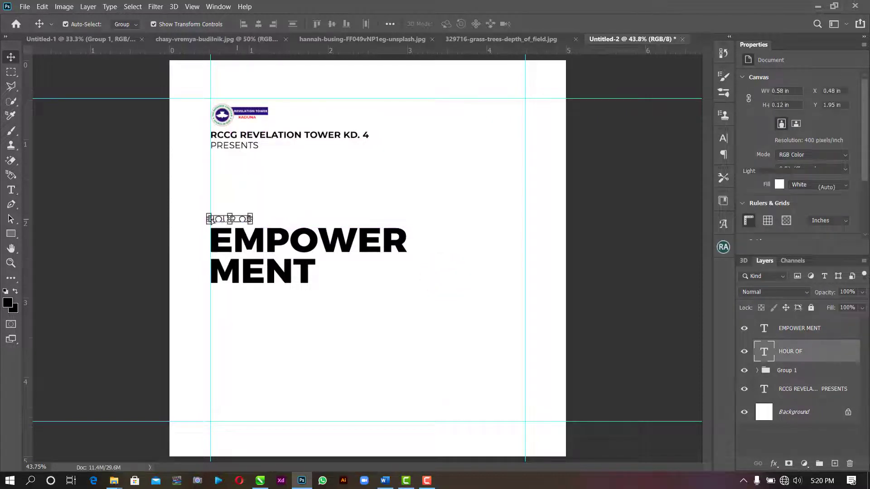
# Set the font style of the "HOUR OF" text to Montserrat ExtraBold.
pyautogui.scroll(5, 210, 219)
pyautogui.click(846, 171)
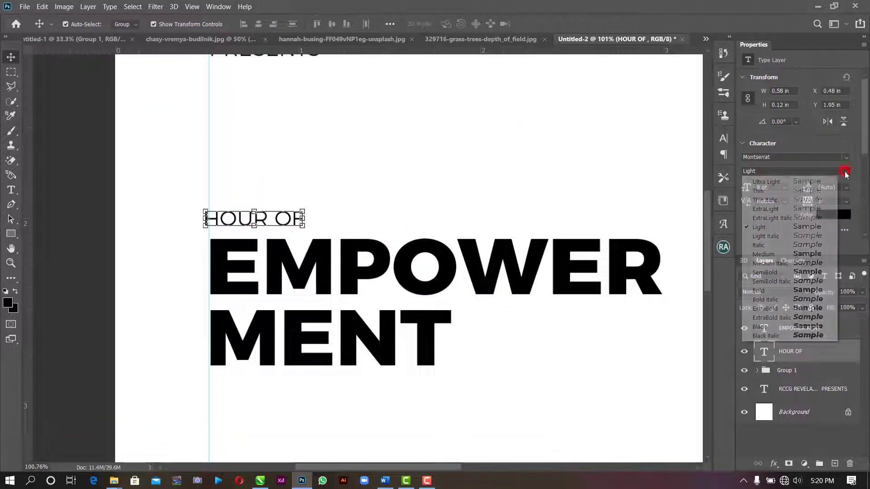
pyautogui.click(772, 300)
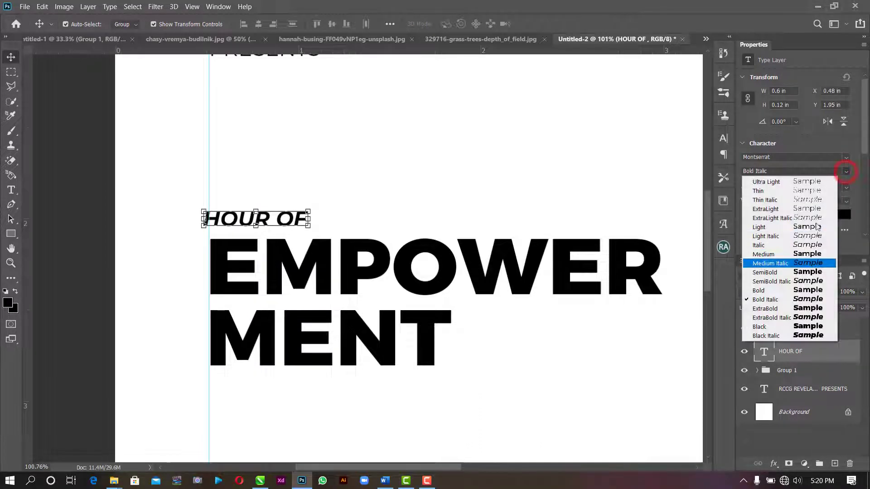
pyautogui.click(766, 309)
# Enlarge the "HOUR OF" text to about 171%, a font size of about 13.66 pt, aligned to the left margin guide just above EMPOWER.
pyautogui.moveTo(306, 223); pyautogui.dragTo(390, 221)
pyautogui.click(310, 218)
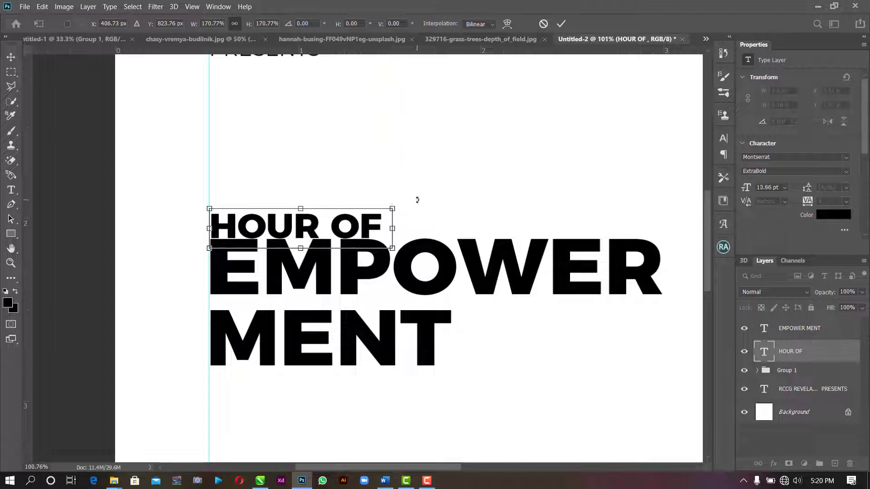
pyautogui.press('Return')
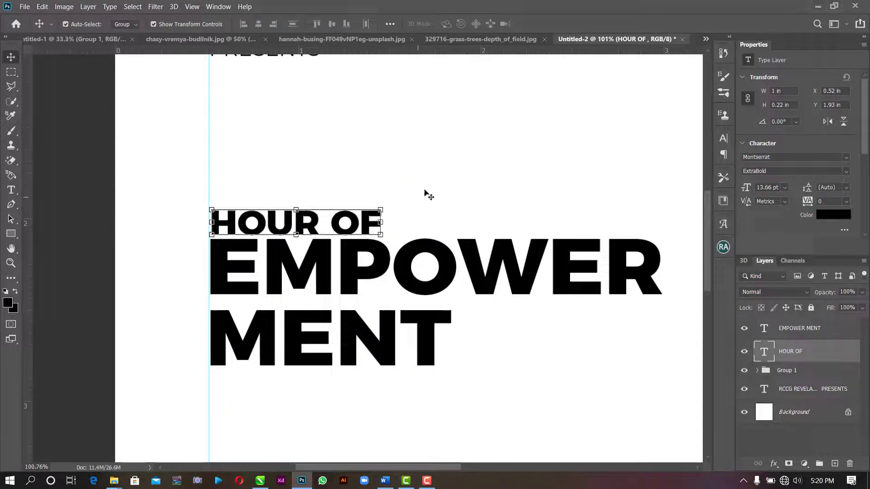
pyautogui.click(420, 169)
pyautogui.press('z')
pyautogui.moveTo(448, 149); pyautogui.dragTo(401, 139)
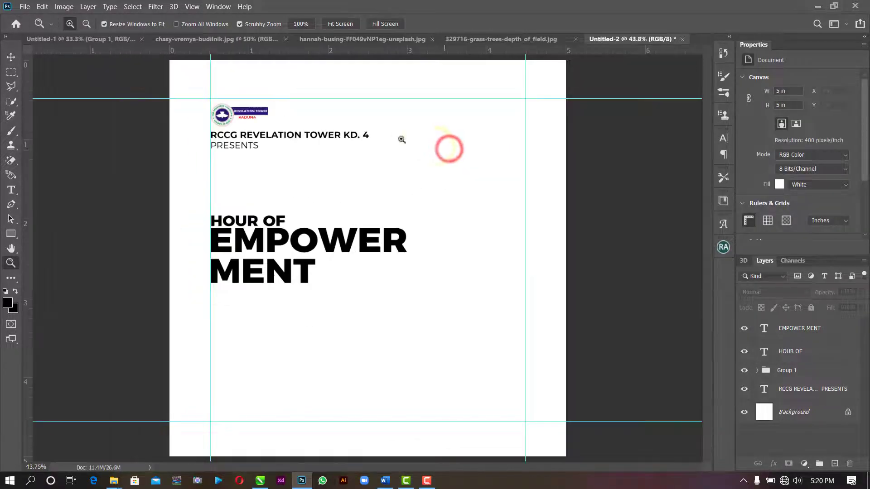
# Draw a black rectangle bar about 1094 x 81 px below MENT, starting at the left margin guide.
pyautogui.click(10, 56)
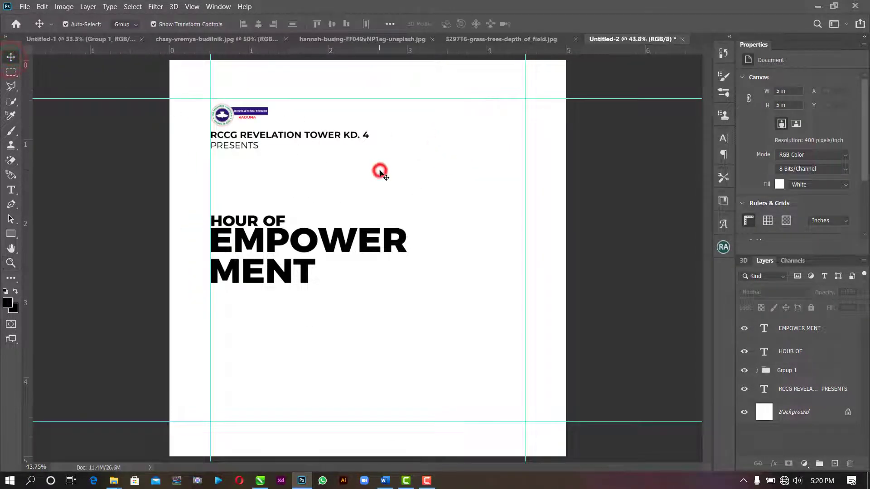
pyautogui.click(10, 234)
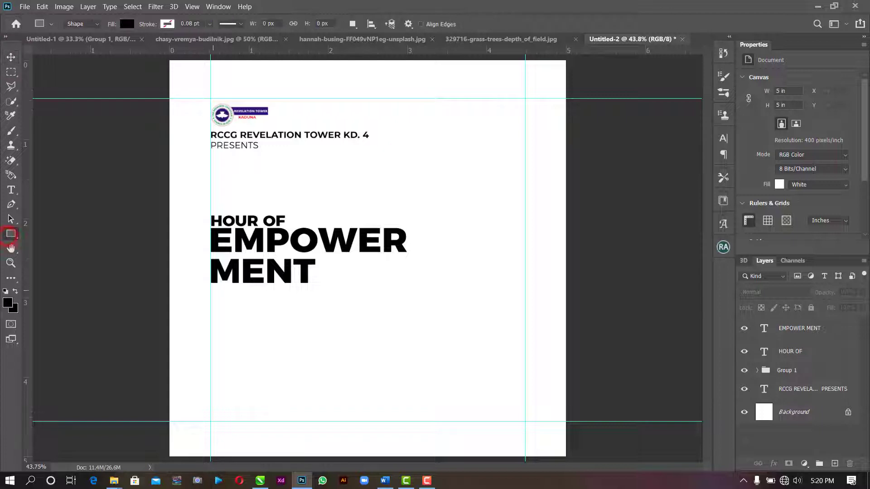
pyautogui.moveTo(211, 296); pyautogui.dragTo(401, 308)
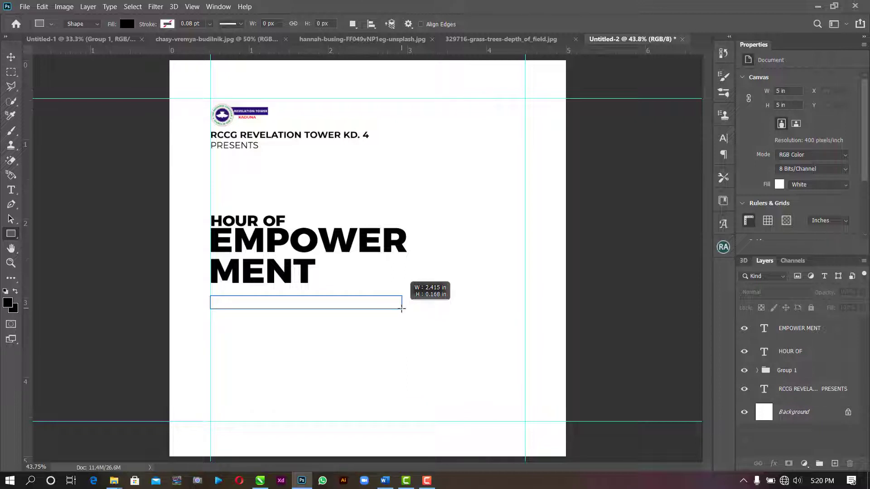
pyautogui.moveTo(402, 309)
pyautogui.mouseDown()
pyautogui.moveTo(430, 312)
pyautogui.moveTo(393, 306)
pyautogui.moveTo(395, 324)
pyautogui.mouseUp()
pyautogui.press('v')
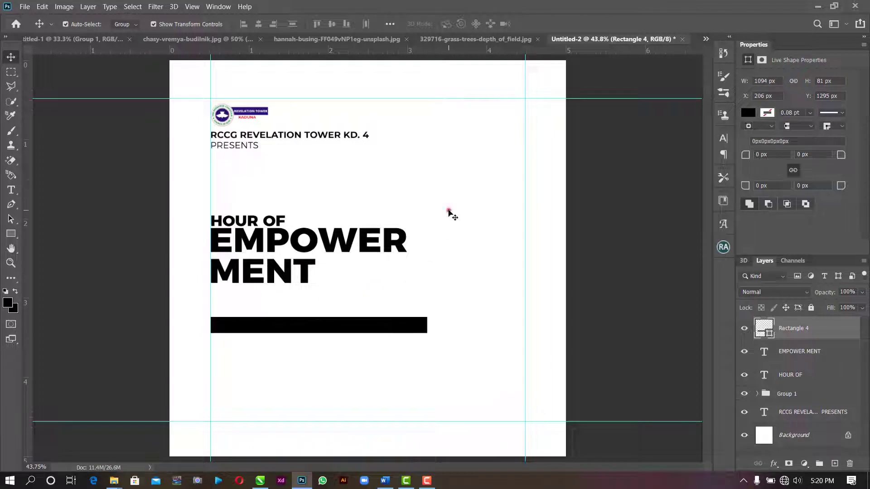
# Scale the "HOUR OF" and EMPOWER MENT texts together to about 127%, and nudge them down closer to the bar.
pyautogui.click(448, 212)
pyautogui.moveTo(417, 220); pyautogui.dragTo(462, 244)
pyautogui.press('Down')
pyautogui.press('Down')
pyautogui.press('Down')
pyautogui.press('Down')
pyautogui.press('Down')
pyautogui.press('Down')
pyautogui.press('Down')
pyautogui.press('Down')
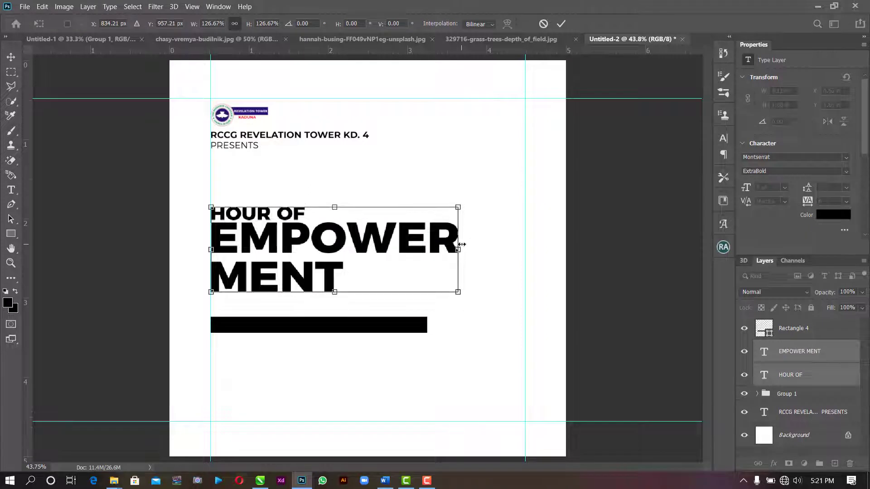
pyautogui.press('Down')
pyautogui.press('Down')
pyautogui.press('Down')
pyautogui.press('Down')
pyautogui.press('Down')
pyautogui.press('Down')
pyautogui.press('Down')
pyautogui.press('Down')
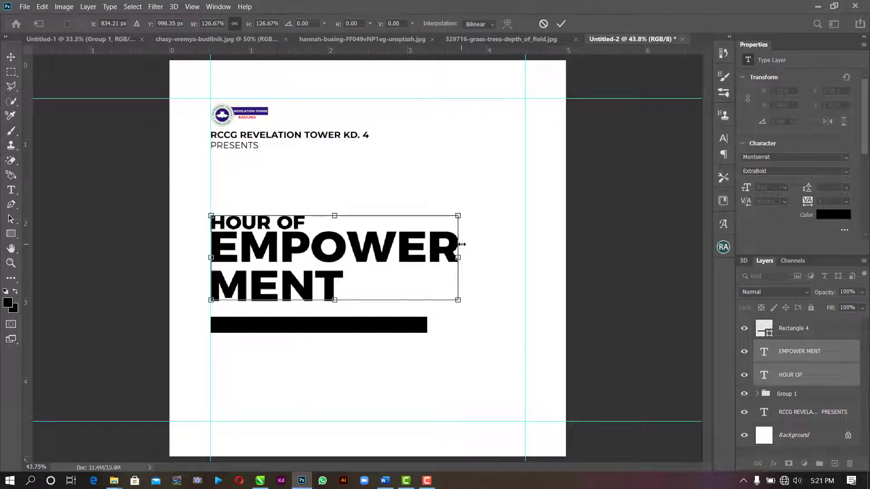
pyautogui.press('Return')
pyautogui.click(537, 126)
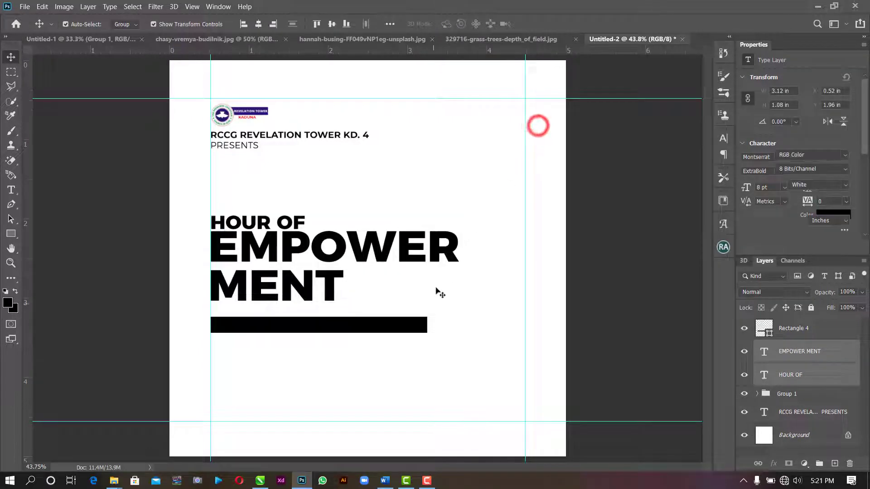
# Change the fill of the rectangle bar below the title to yellow, ffd800.
pyautogui.click(414, 322)
pyautogui.click(752, 111)
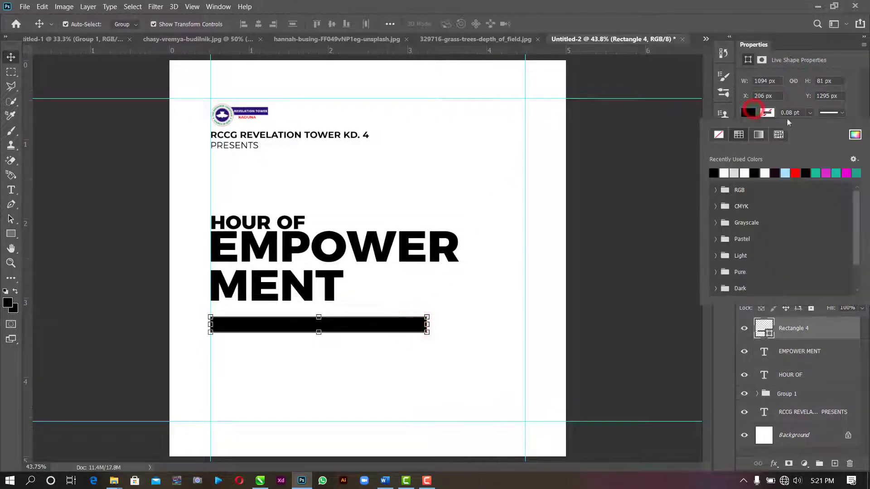
pyautogui.click(855, 134)
pyautogui.write('ff0000')
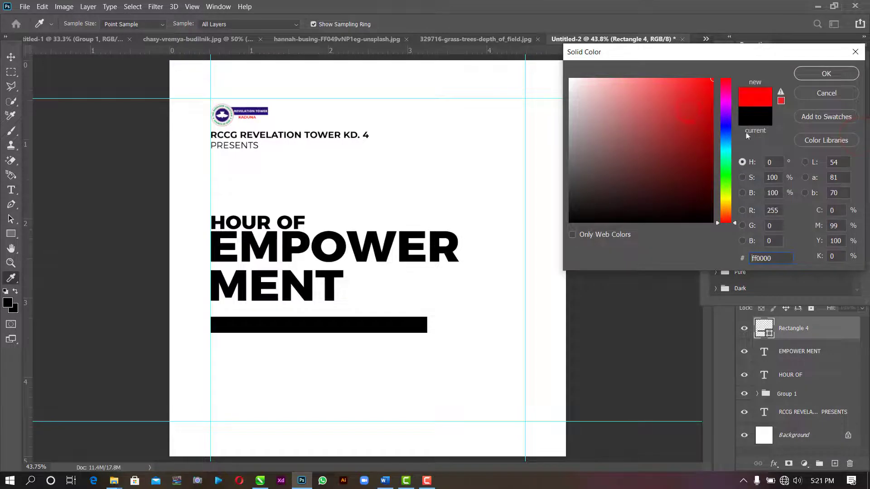
pyautogui.click(725, 202)
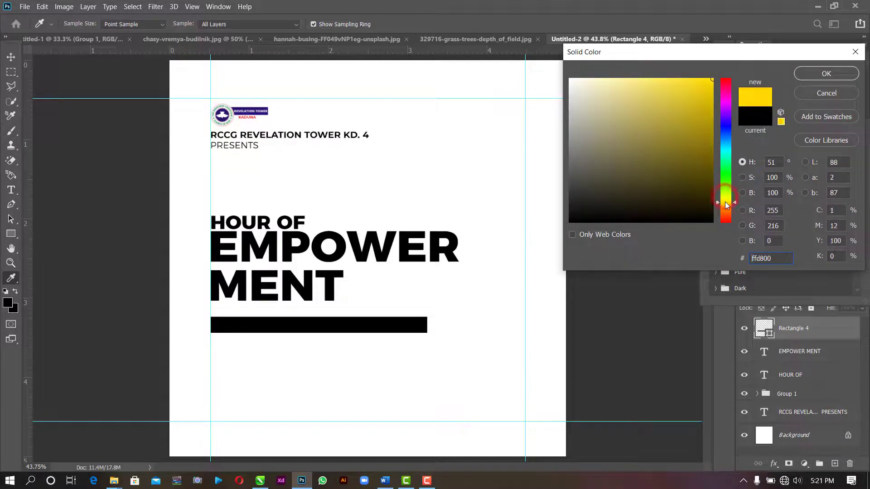
pyautogui.click(827, 74)
pyautogui.click(517, 257)
pyautogui.click(410, 323)
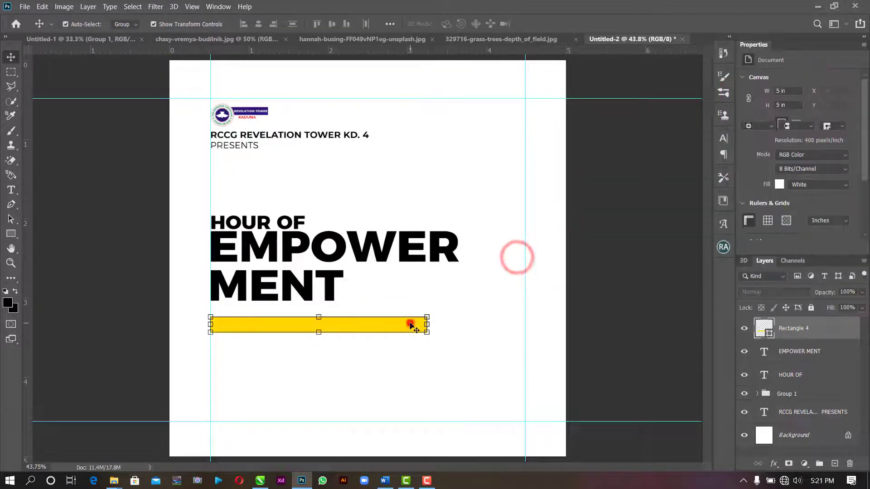
# Recolor the letters POWER in the EMPOWER MENT title to the bar's yellow, ffd800.
pyautogui.click(411, 252)
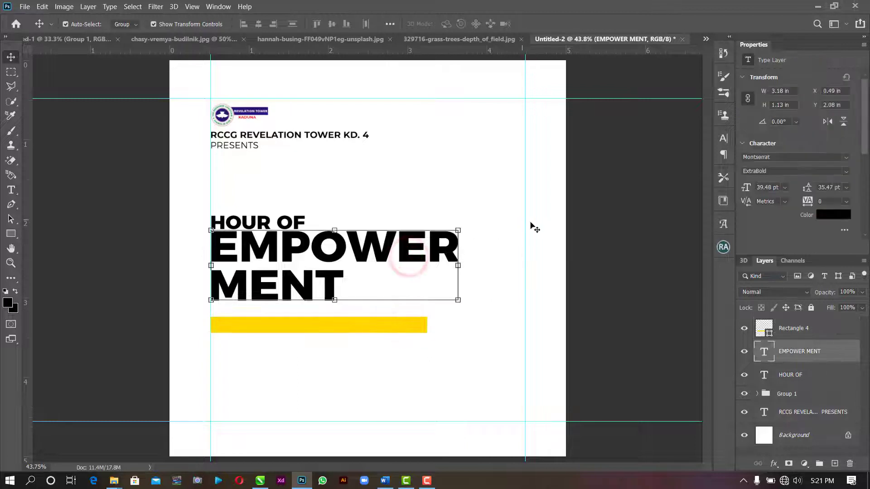
pyautogui.press('t')
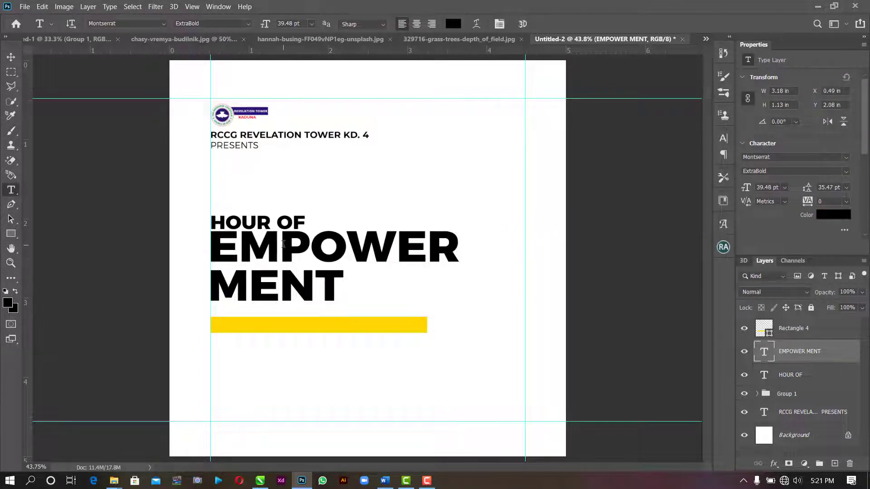
pyautogui.moveTo(284, 244); pyautogui.dragTo(461, 244)
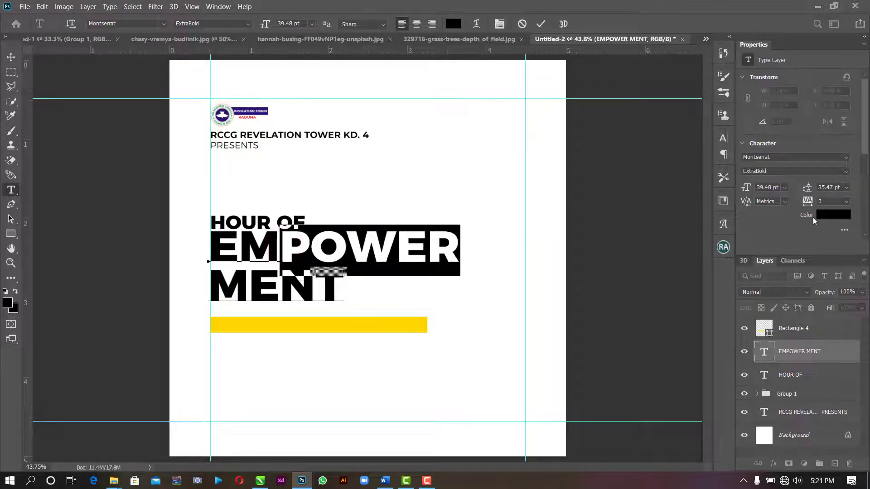
pyautogui.click(830, 215)
pyautogui.click(403, 322)
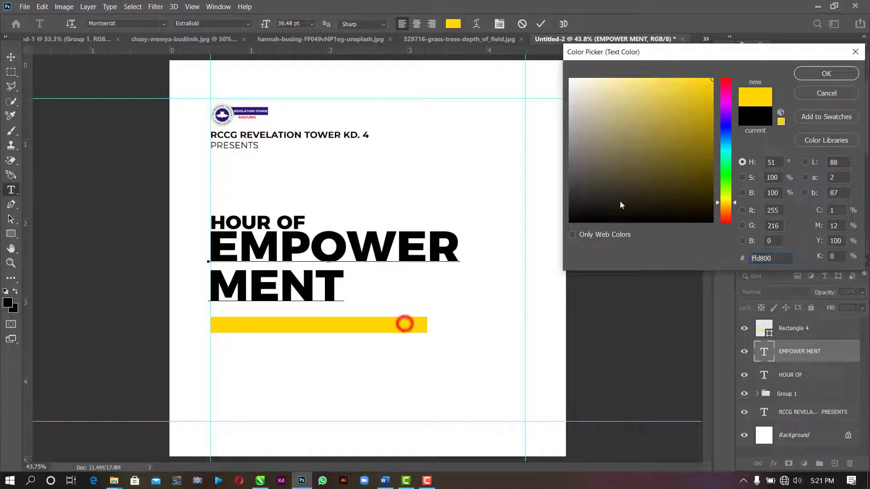
pyautogui.click(835, 77)
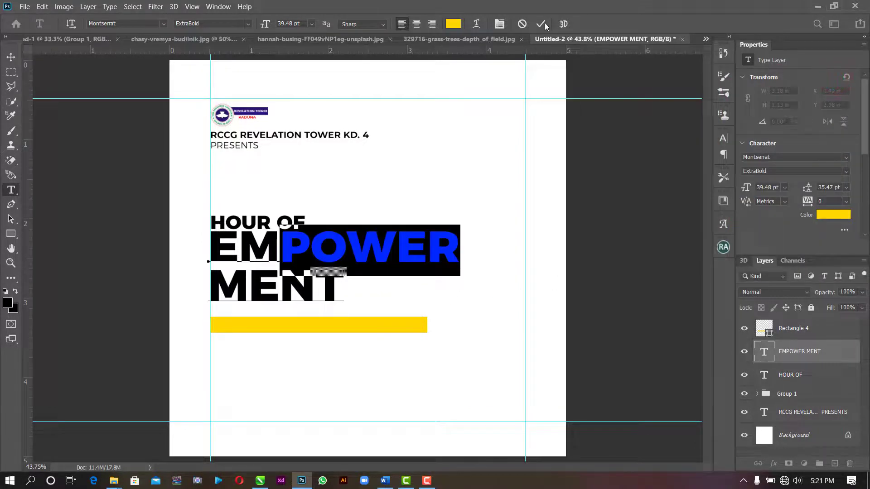
pyautogui.click(541, 23)
pyautogui.click(11, 56)
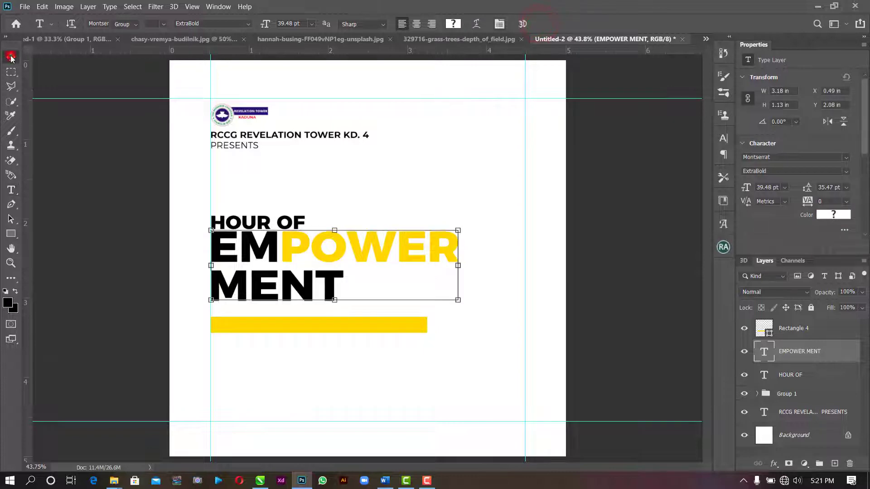
pyautogui.click(371, 192)
# Recolor the "HOUR OF" text with the yellow sampled from the bar.
pyautogui.click(277, 222)
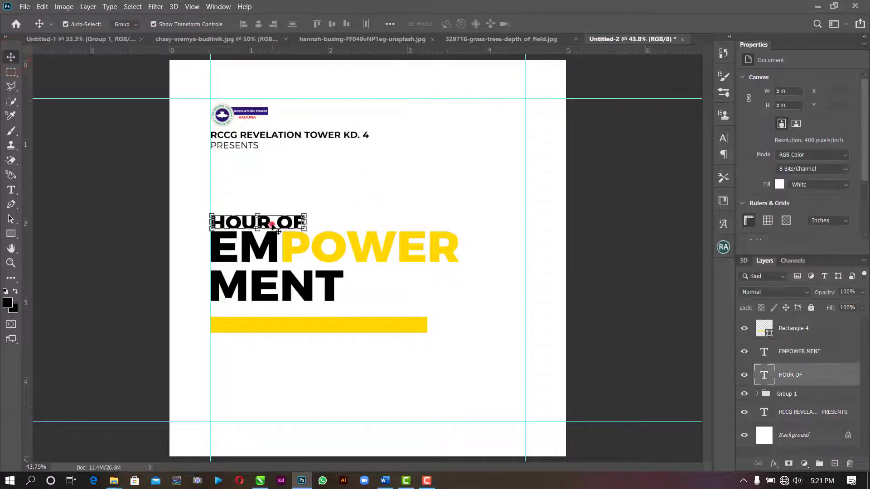
pyautogui.click(829, 216)
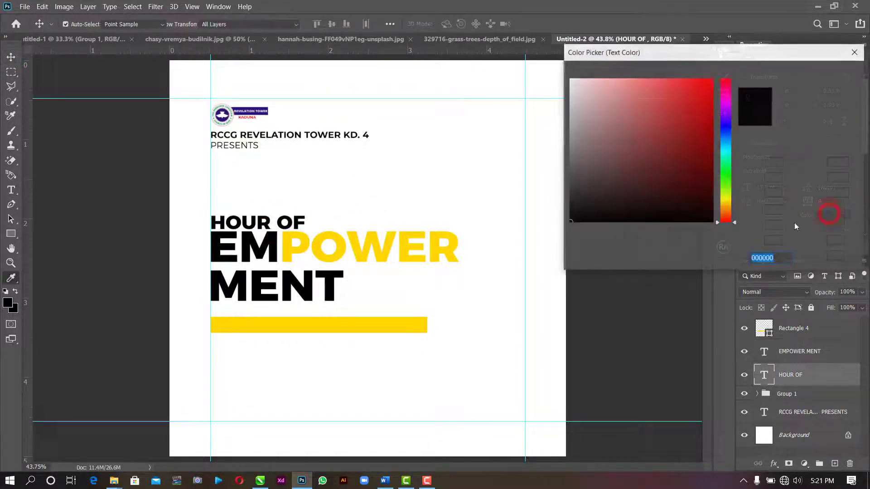
pyautogui.click(397, 325)
pyautogui.click(821, 74)
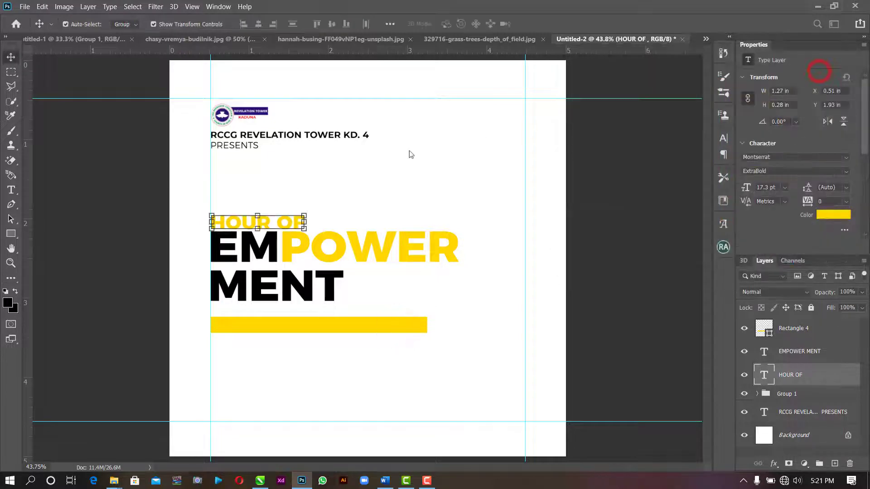
pyautogui.click(357, 157)
# Set the color of the word MENT in the title to white, ffffff.
pyautogui.click(315, 290)
pyautogui.doubleClick(340, 286)
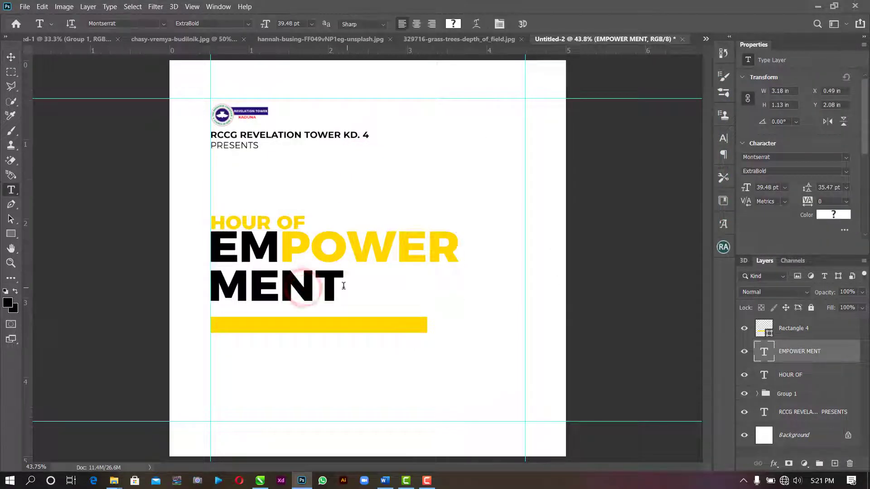
pyautogui.doubleClick(342, 287)
pyautogui.click(452, 24)
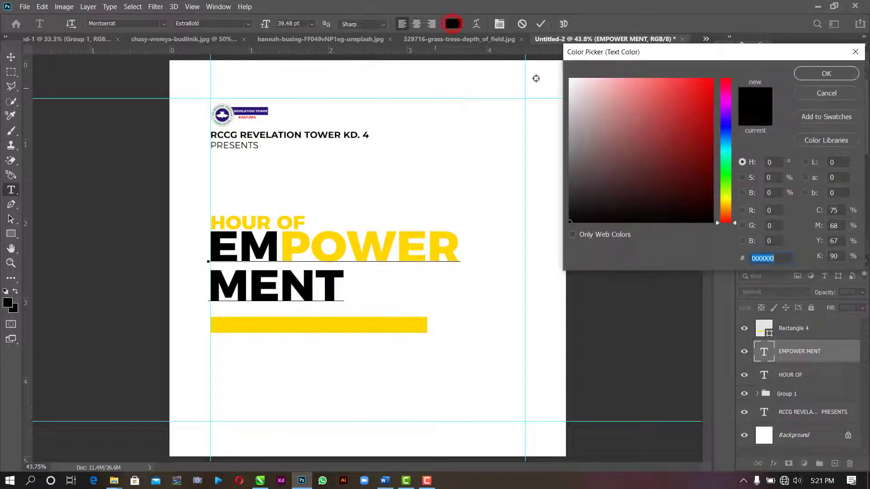
pyautogui.write('ffffff')
pyautogui.click(826, 74)
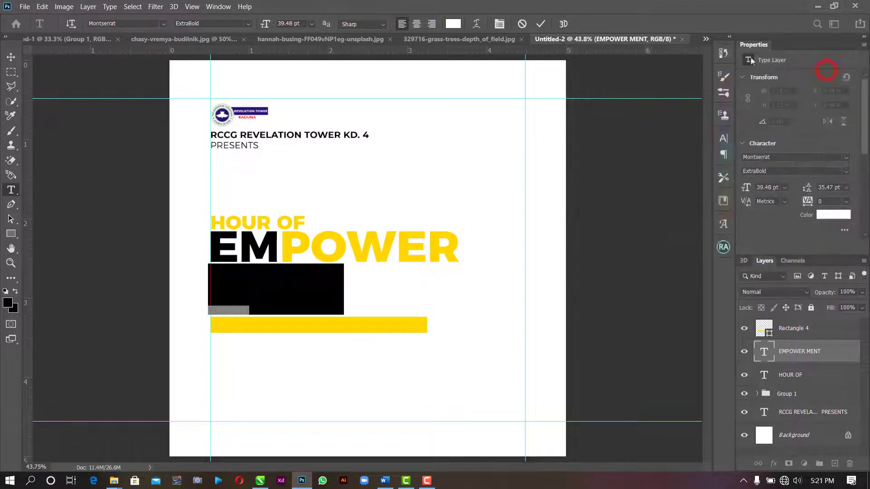
pyautogui.click(544, 24)
# Set the color of the letters EM in EMPOWER to white.
pyautogui.moveTo(280, 247); pyautogui.dragTo(208, 243)
pyautogui.click(452, 24)
pyautogui.moveTo(621, 112); pyautogui.dragTo(569, 78)
pyautogui.click(826, 74)
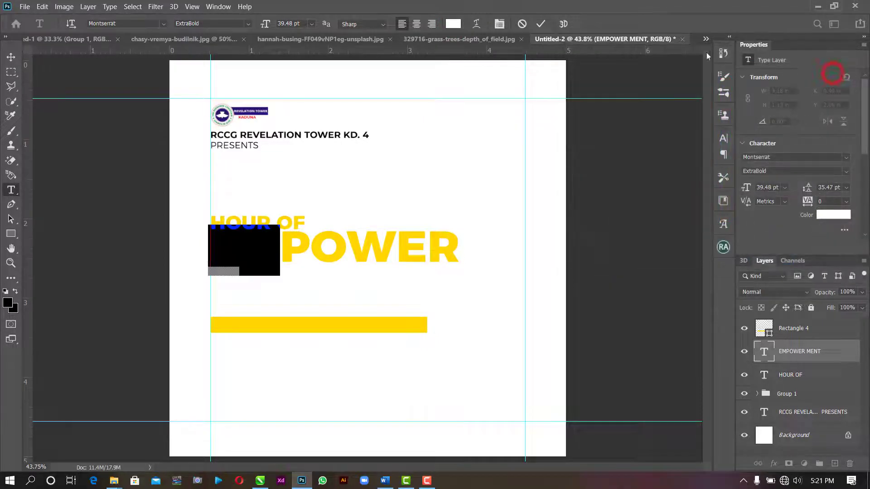
pyautogui.click(542, 24)
pyautogui.click(12, 57)
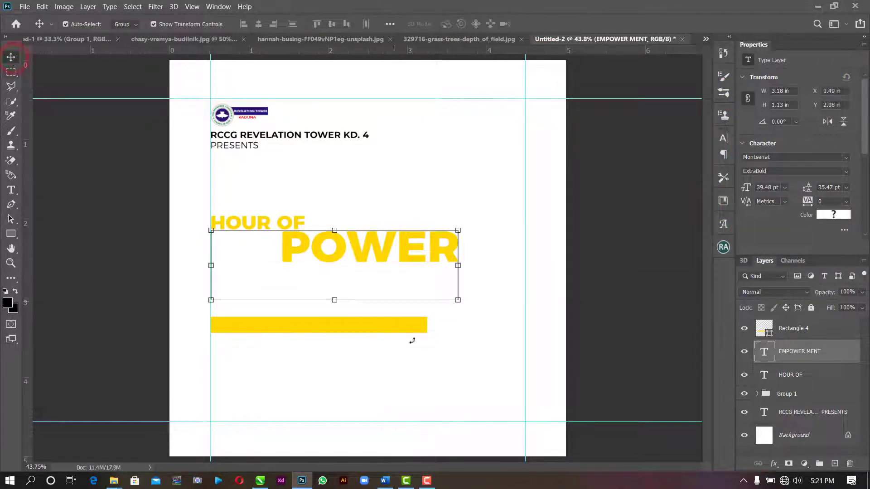
pyautogui.click(446, 364)
# Switch to the Word document and copy the line "ONE HOUR OF PRAYER MEETING".
pyautogui.scroll(1, 359, 400)
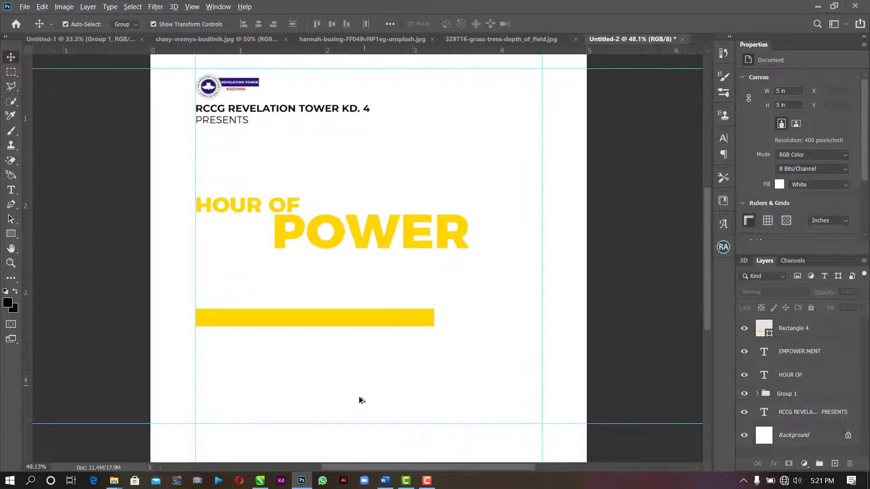
pyautogui.click(381, 477)
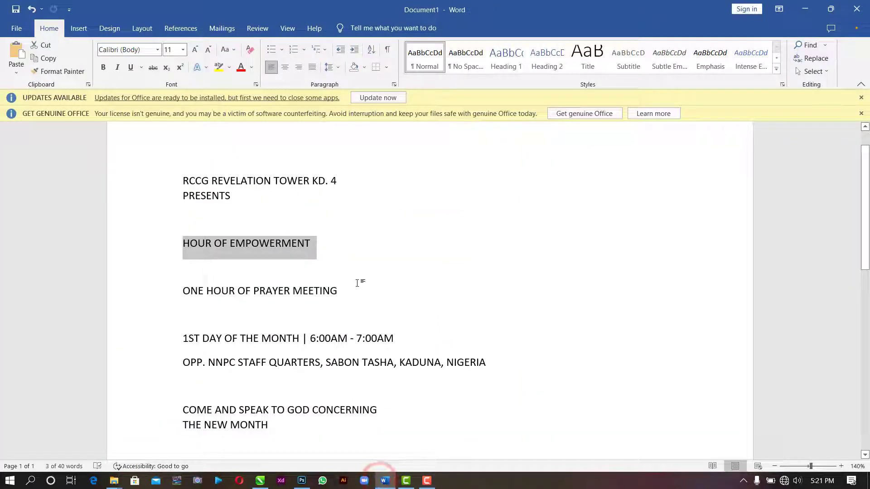
pyautogui.moveTo(357, 283); pyautogui.dragTo(185, 285)
pyautogui.click(346, 303)
pyautogui.moveTo(348, 296); pyautogui.dragTo(182, 294)
pyautogui.hotkey('ctrl', 'c')
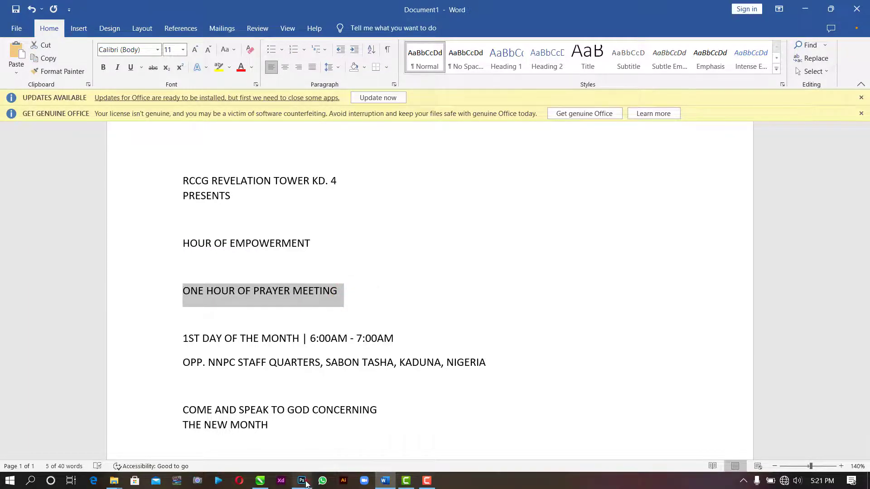
# Return to Photoshop and paste "ONE HOUR OF PRAYER MEETING" as a new text layer below the yellow bar.
pyautogui.click(302, 480)
pyautogui.click(11, 189)
pyautogui.click(219, 382)
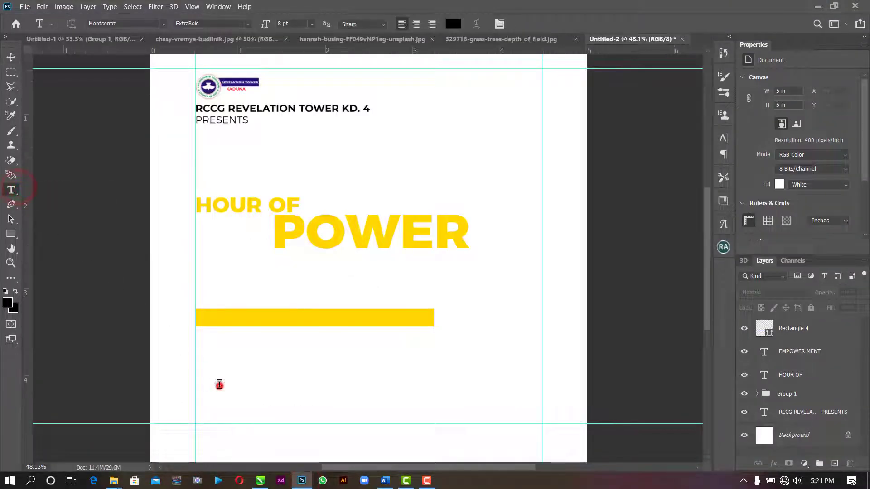
pyautogui.hotkey('ctrl', 'v')
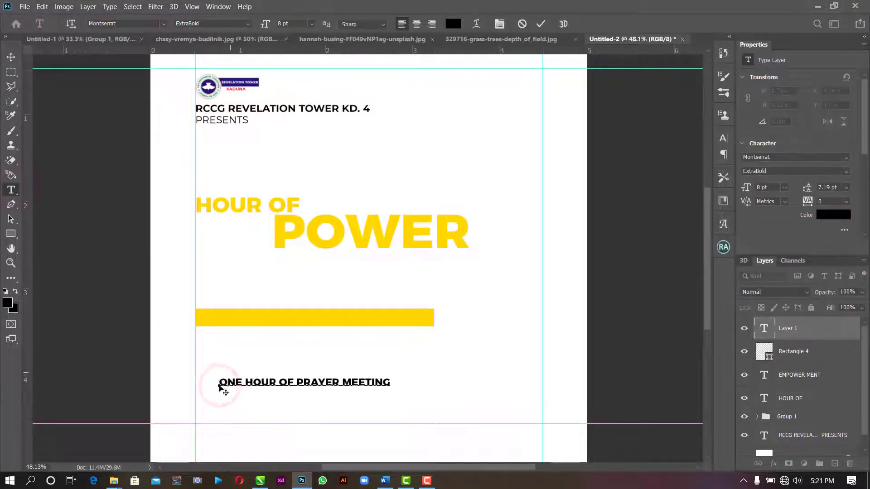
# Commit the "ONE HOUR OF PRAYER MEETING" text and move it onto the yellow bar, near the bar's left end.
pyautogui.click(540, 24)
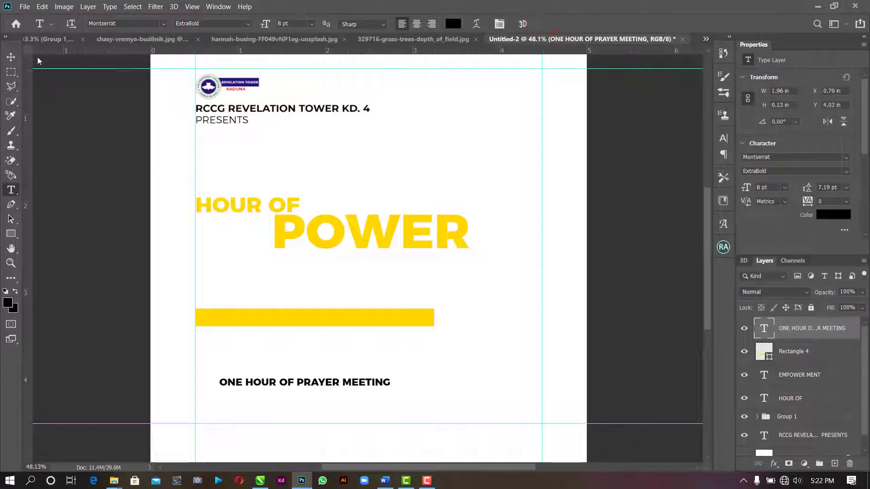
pyautogui.click(11, 57)
pyautogui.click(494, 337)
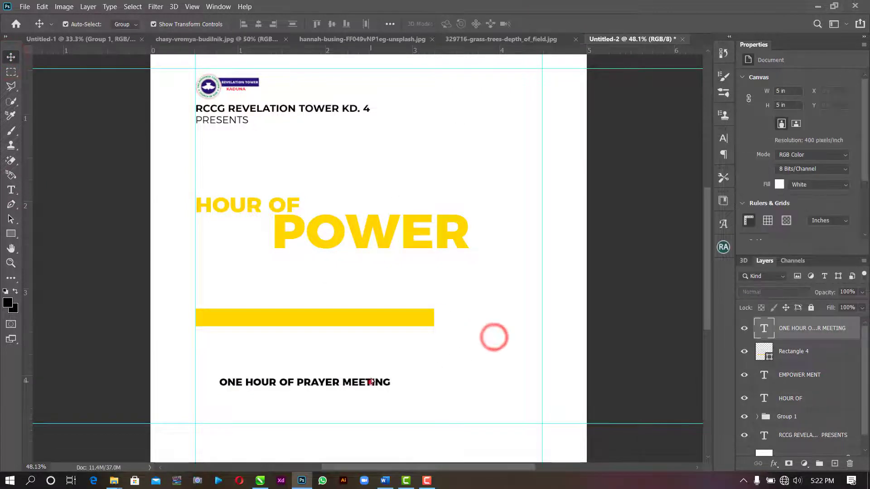
pyautogui.moveTo(371, 382); pyautogui.dragTo(357, 320)
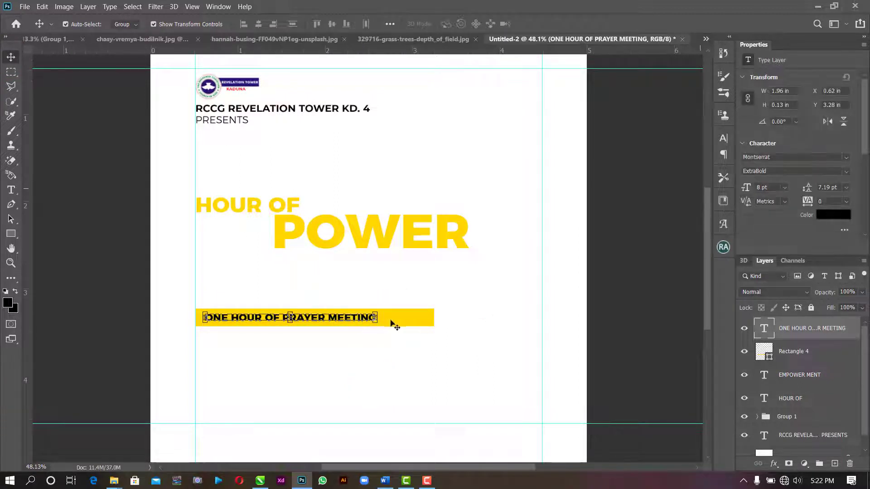
# Narrow the yellow bar from its right side to about 881 px wide, keeping its height, to fit the prayer meeting text.
pyautogui.click(414, 325)
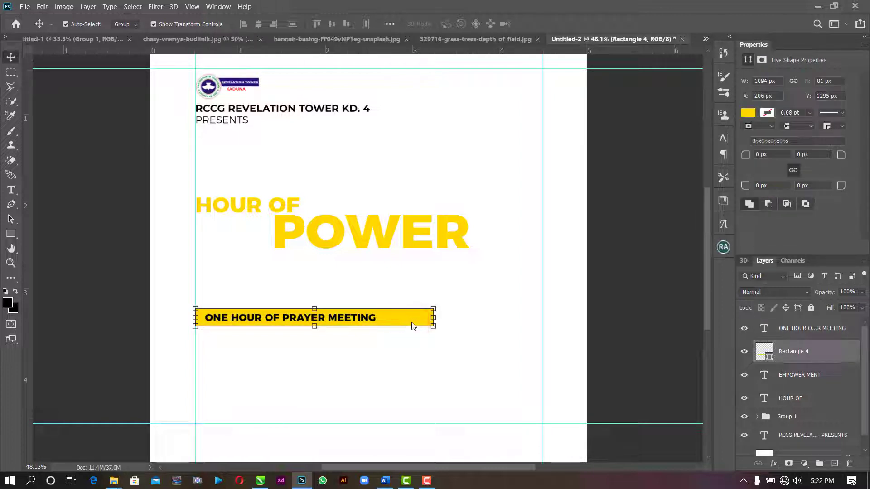
pyautogui.click(346, 310)
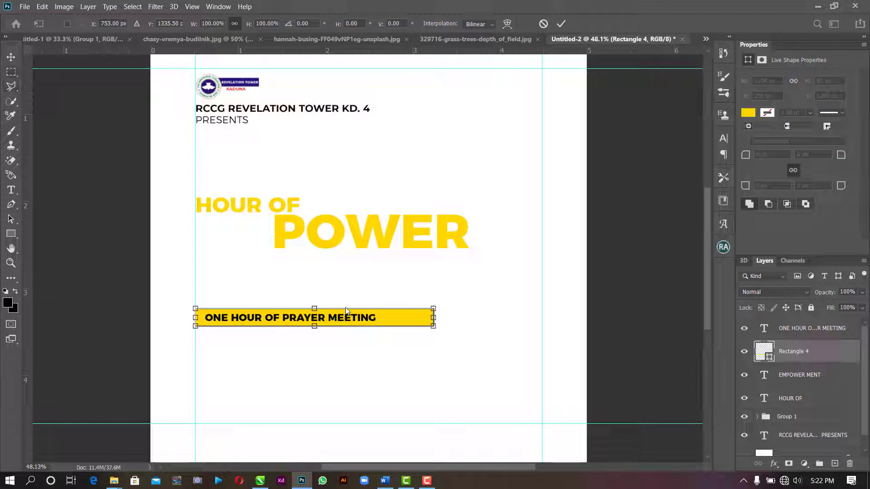
pyautogui.click(235, 24)
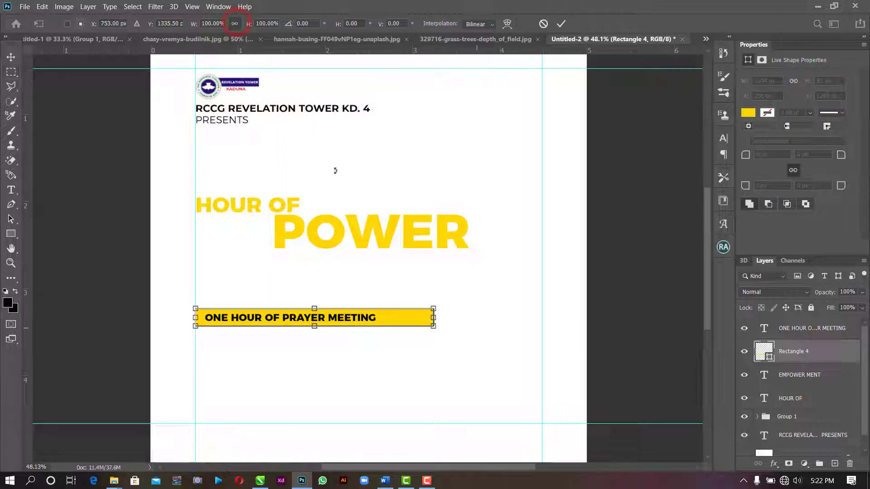
pyautogui.moveTo(433, 318); pyautogui.dragTo(387, 319)
pyautogui.click(561, 23)
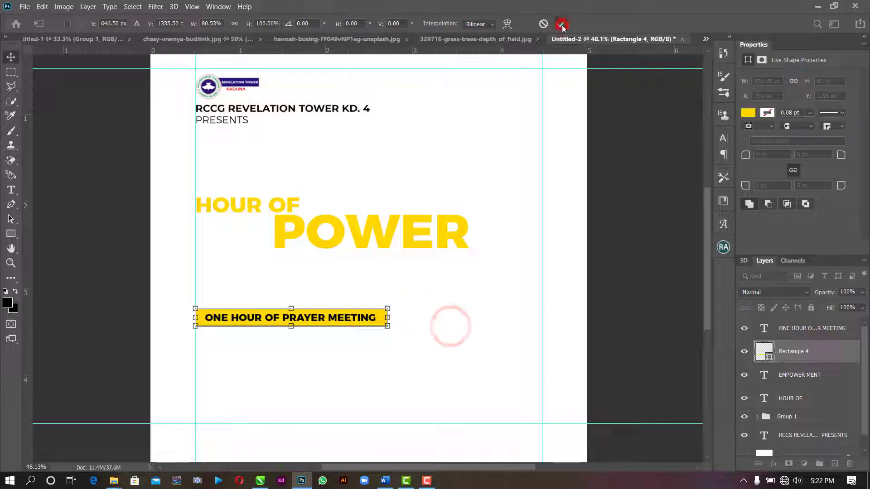
# Switch to the Word document and copy the line "1ST DAY OF THE MONTH | 6:00AM - 7:00AM".
pyautogui.click(380, 483)
pyautogui.moveTo(403, 338); pyautogui.dragTo(184, 333)
pyautogui.hotkey('ctrl', 'c')
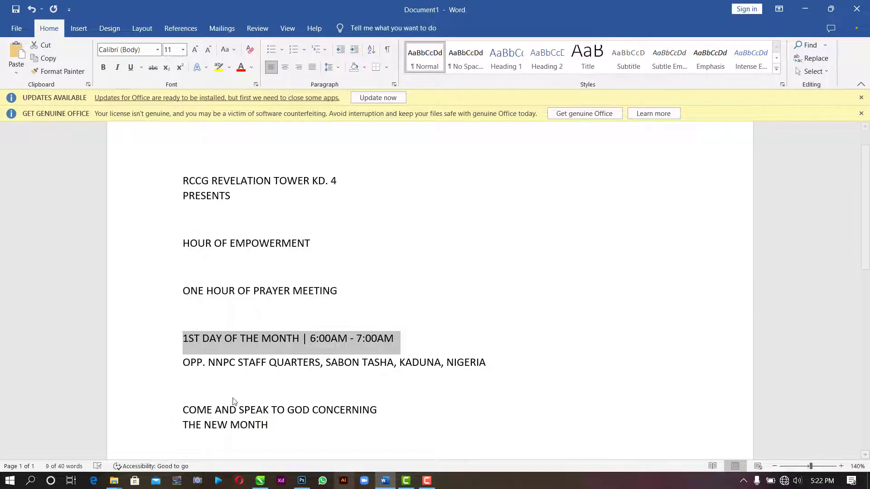
# Return to Photoshop and nudge the yellow bar together with its text up 9 px.
pyautogui.click(301, 481)
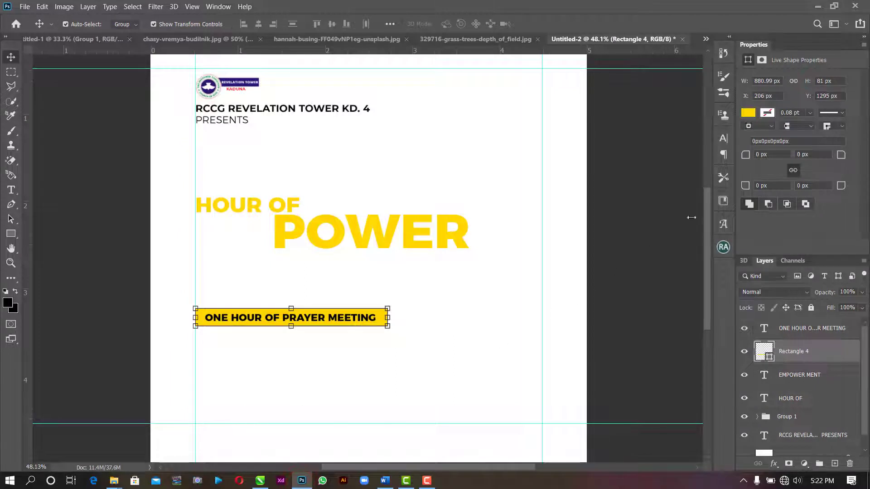
pyautogui.moveTo(705, 210); pyautogui.dragTo(706, 230)
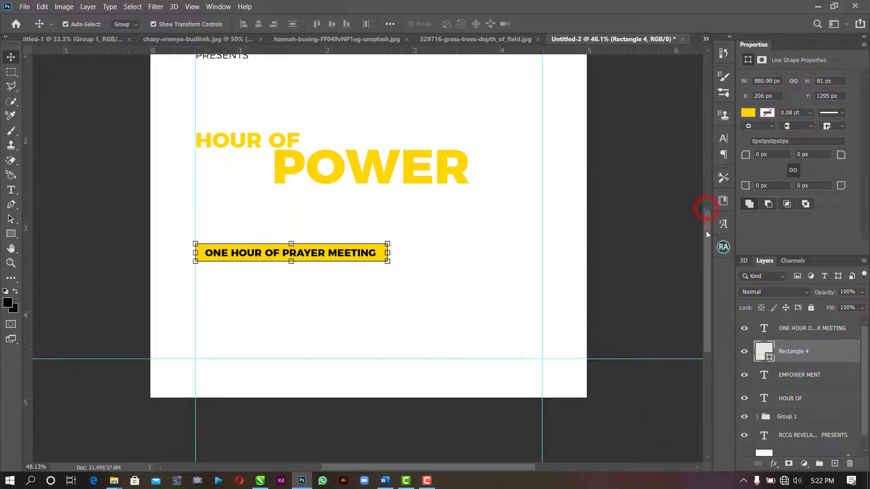
pyautogui.click(402, 324)
pyautogui.moveTo(350, 316); pyautogui.dragTo(298, 249)
pyautogui.press('Up')
pyautogui.press('Up')
pyautogui.press('Up')
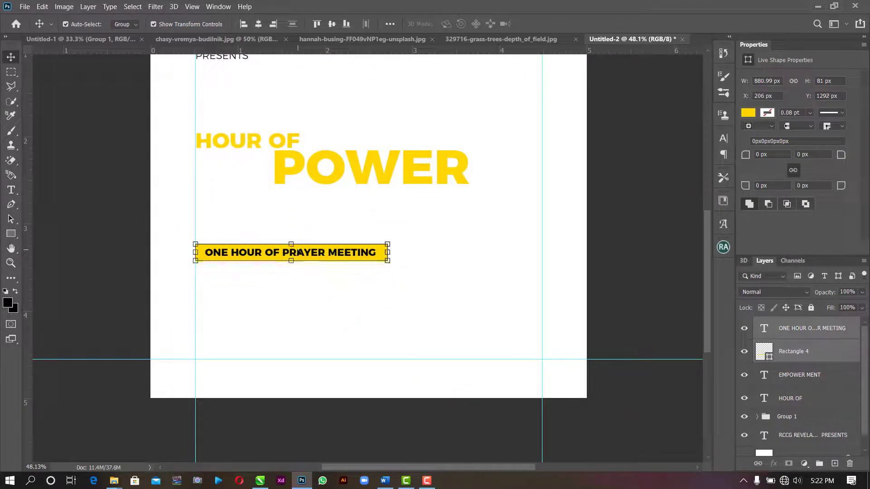
pyautogui.press('Up')
pyautogui.press('Up')
pyautogui.press('Up')
pyautogui.press('Up')
pyautogui.press('Up')
pyautogui.press('Up')
pyautogui.click(310, 296)
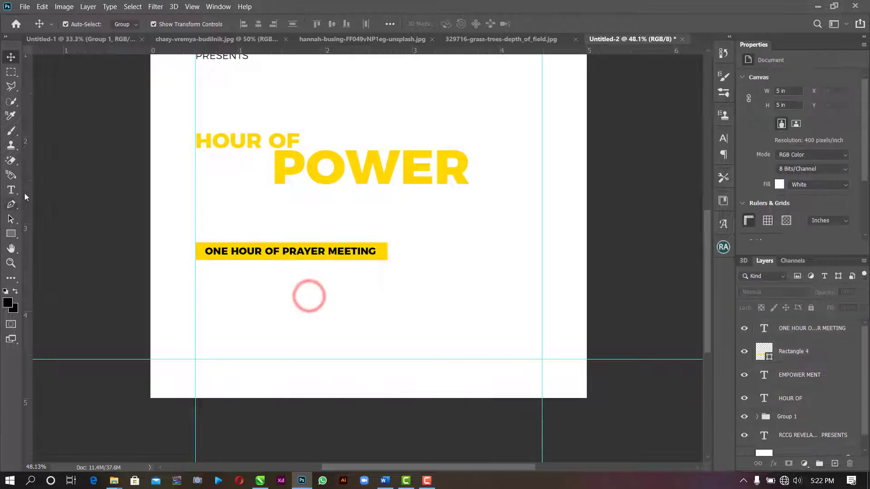
# Paste "1ST DAY OF THE MONTH | 6:00AM - 7:00AM" as a new text layer at the left guide below the yellow bar.
pyautogui.click(11, 190)
pyautogui.click(195, 289)
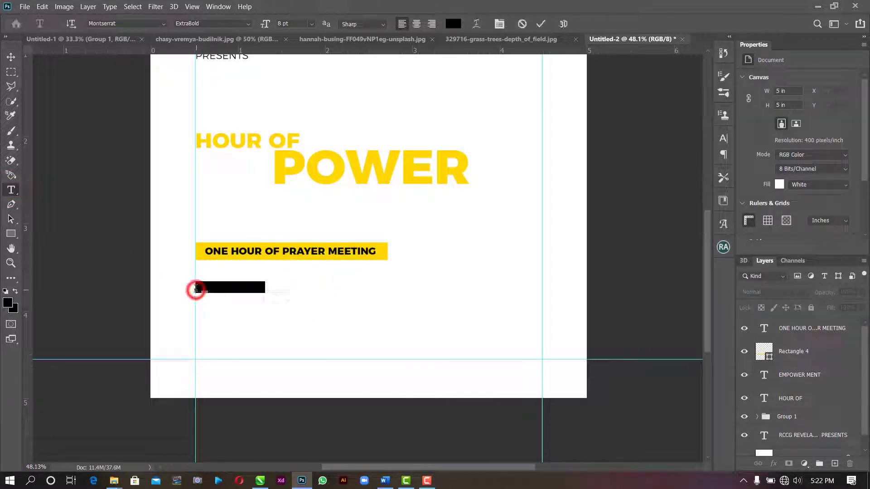
pyautogui.hotkey('ctrl', 'v')
pyautogui.click(541, 23)
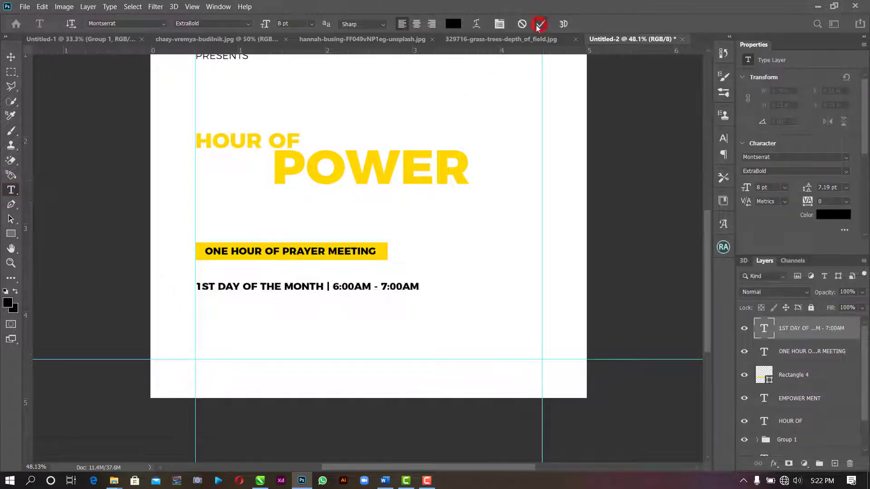
pyautogui.click(11, 56)
pyautogui.click(503, 280)
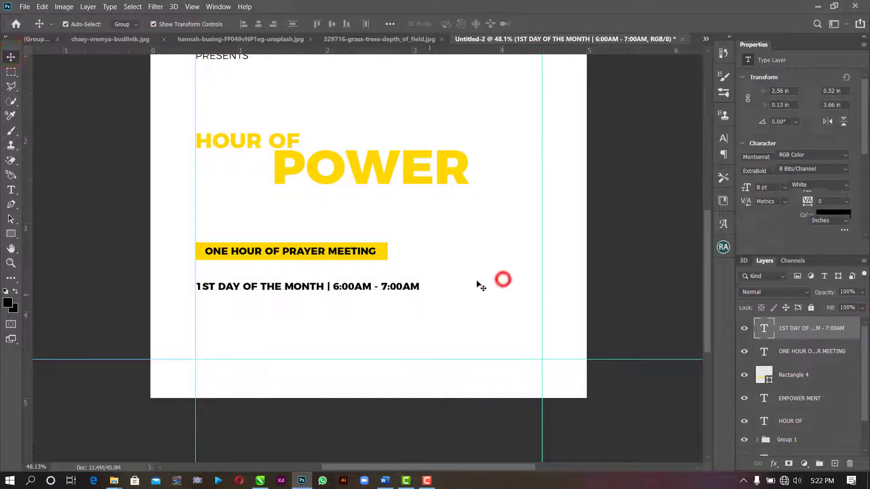
# Scale the yellow bar and its text together proportionally to about 116% so the bar matches the date line's width.
pyautogui.click(407, 286)
pyautogui.click(486, 283)
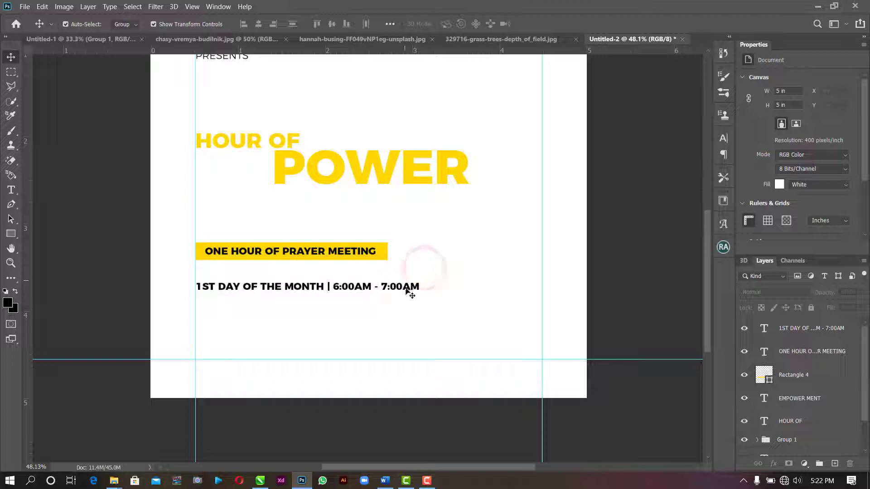
pyautogui.click(398, 286)
pyautogui.moveTo(433, 266); pyautogui.dragTo(354, 251)
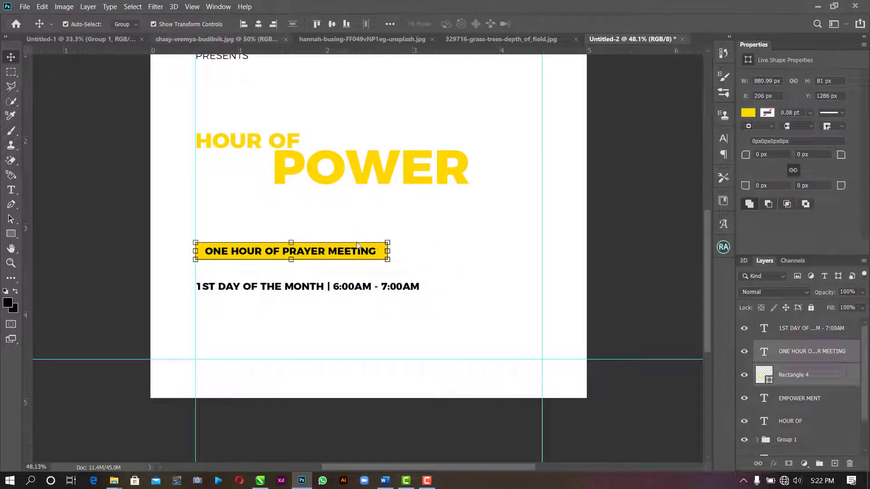
pyautogui.click(331, 239)
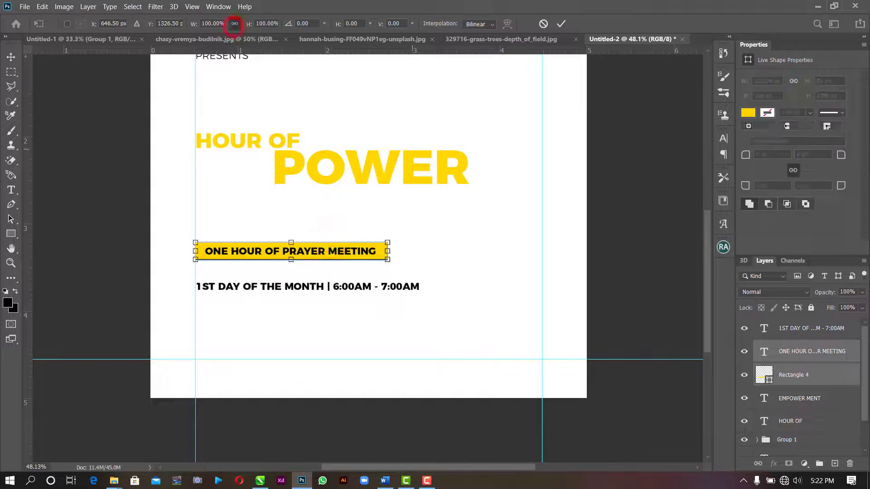
pyautogui.moveTo(387, 251)
pyautogui.mouseDown()
pyautogui.moveTo(447, 252)
pyautogui.moveTo(422, 253)
pyautogui.mouseUp()
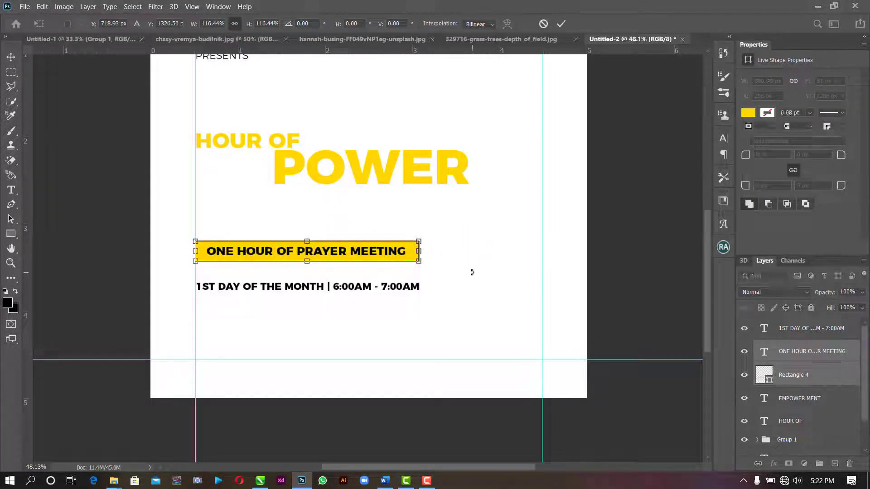
pyautogui.press('Return')
pyautogui.click(491, 302)
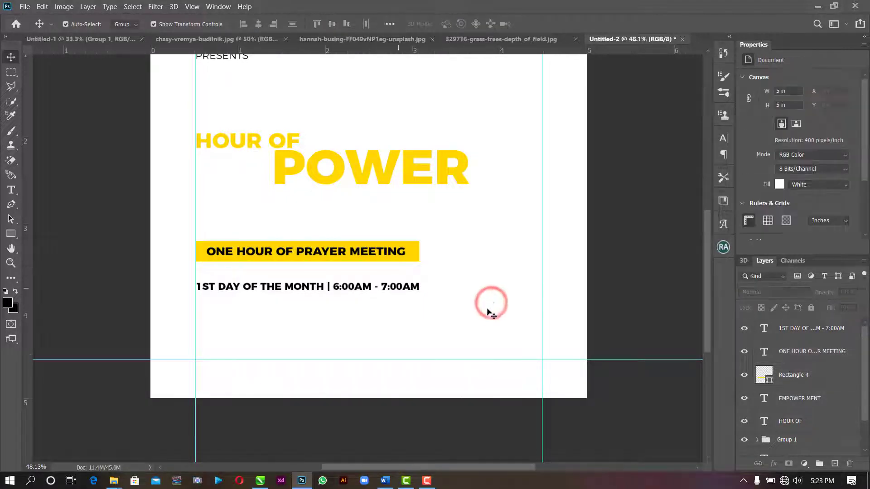
# Switch to the Word document and copy the venue address line.
pyautogui.click(384, 481)
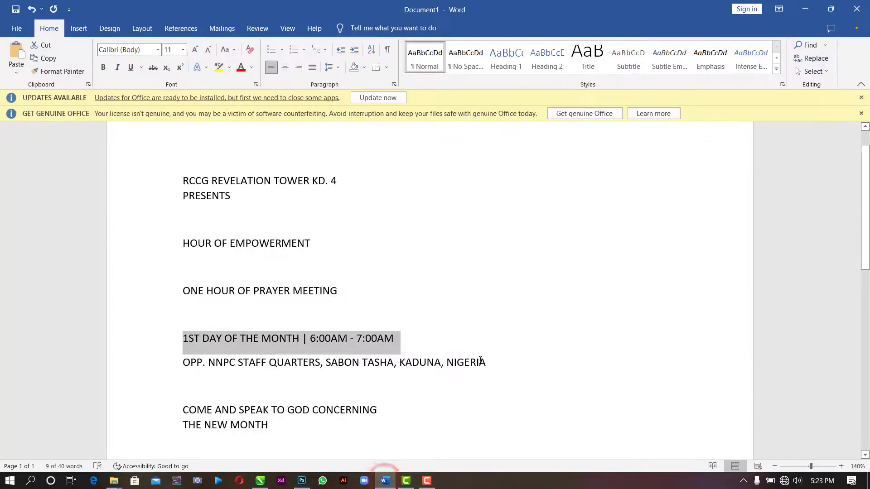
pyautogui.moveTo(480, 360); pyautogui.dragTo(156, 361)
pyautogui.hotkey('ctrl', 'c')
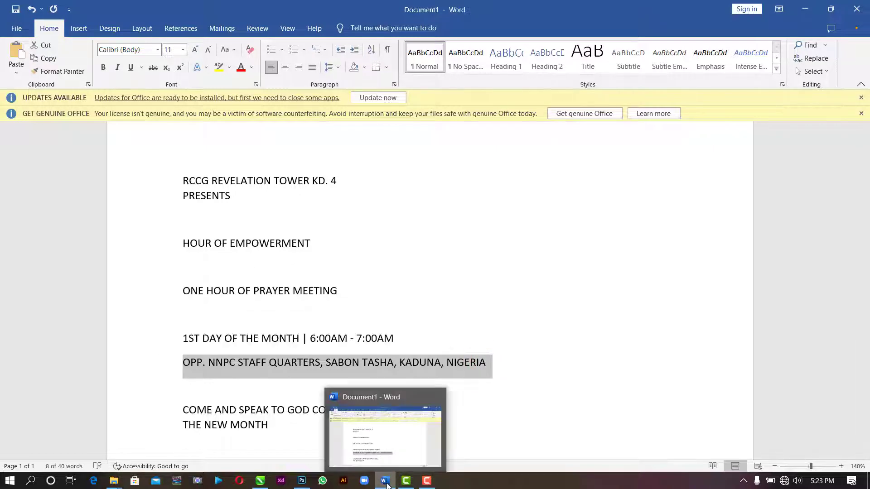
# Return to Photoshop, paste the venue address as a new text layer below the date line and break it before the city name.
pyautogui.click(385, 481)
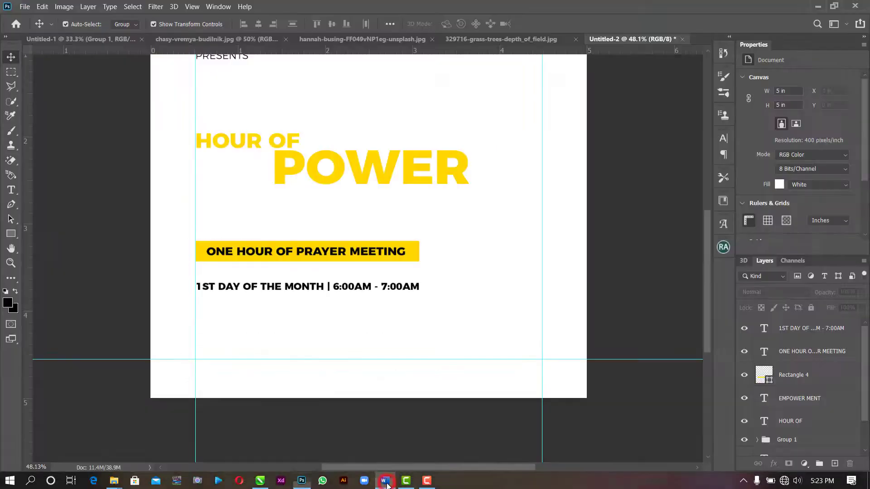
pyautogui.click(11, 190)
pyautogui.click(201, 313)
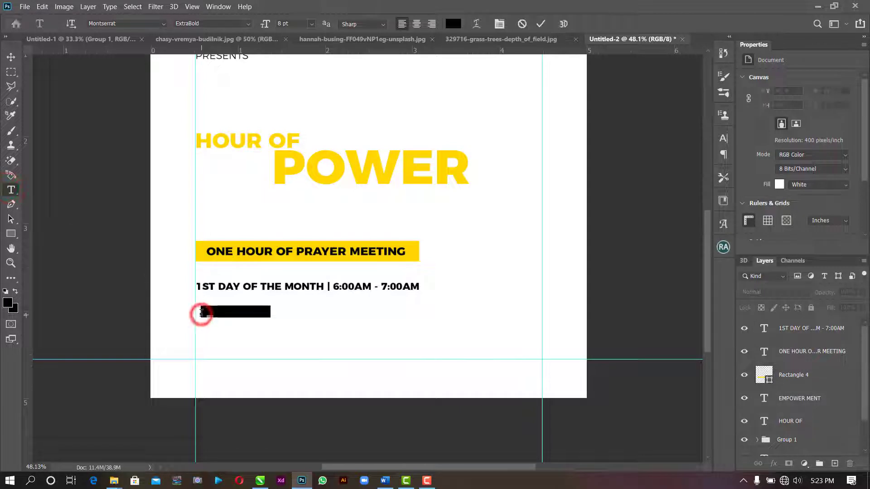
pyautogui.hotkey('ctrl', 'v')
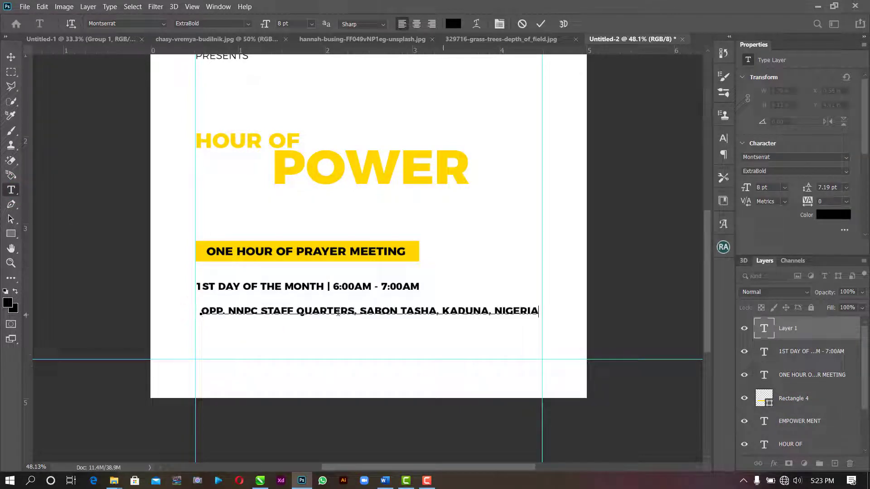
pyautogui.click(443, 311)
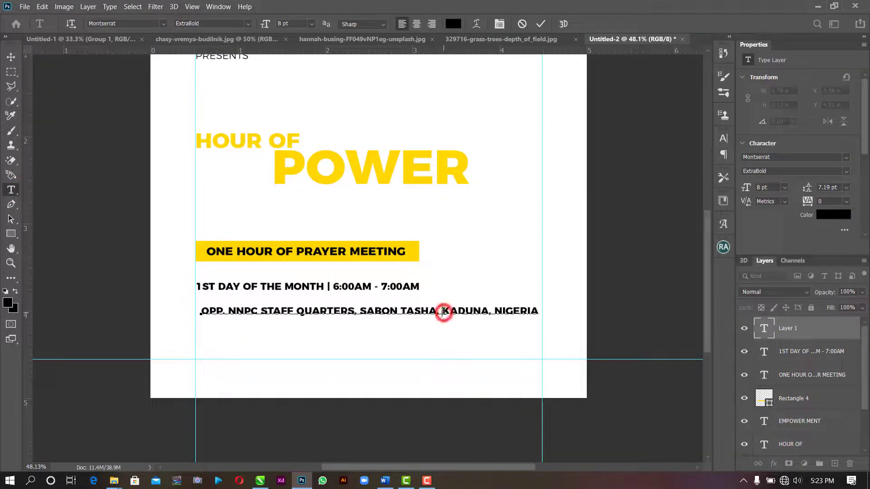
pyautogui.press('Return')
pyautogui.click(543, 23)
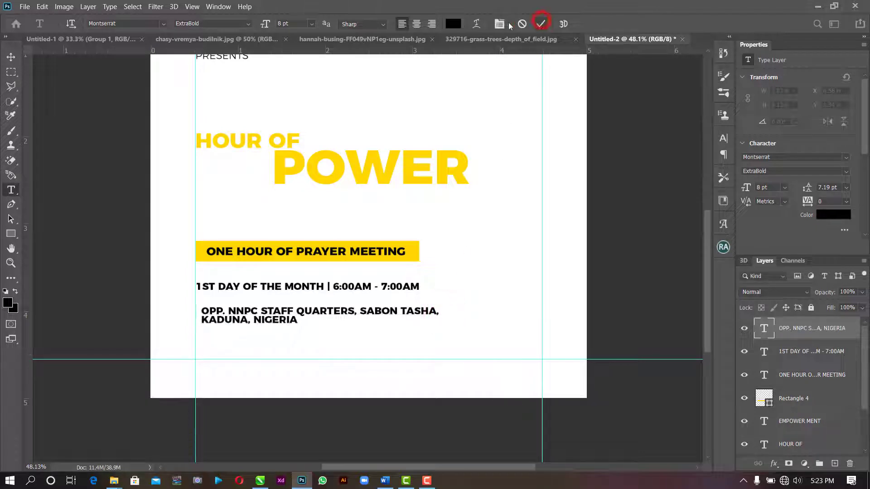
# Align the left edges of the venue address and the date line.
pyautogui.click(11, 57)
pyautogui.keyDown('shift'); pyautogui.click(235, 293); pyautogui.keyUp('shift')
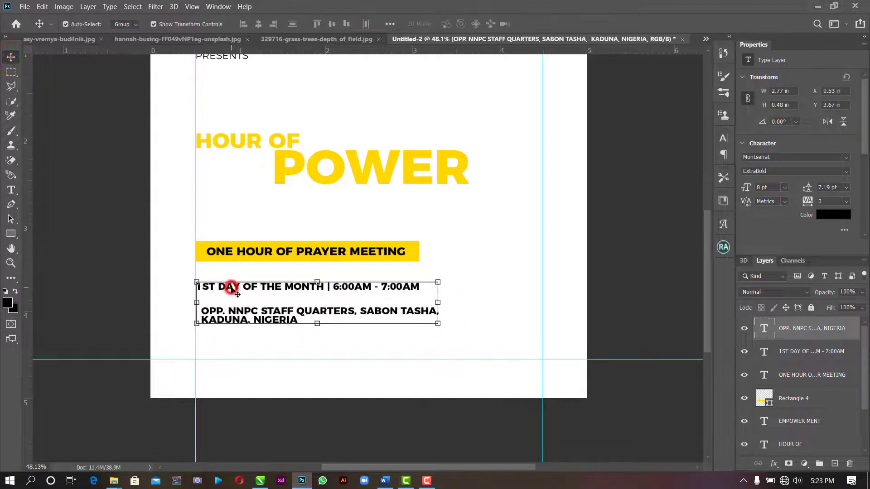
pyautogui.click(243, 24)
pyautogui.click(476, 296)
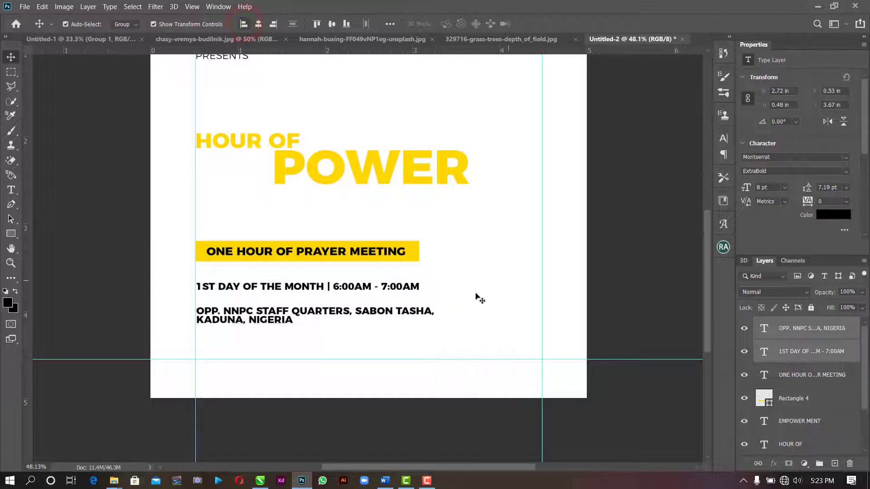
# Scale the venue address text down to about 2.55 in wide so it fits within the date line's width.
pyautogui.click(427, 314)
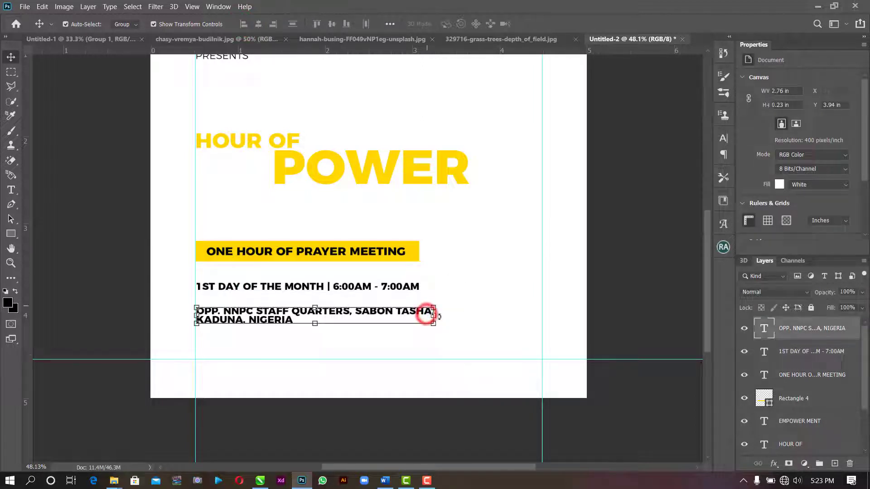
pyautogui.moveTo(439, 316); pyautogui.dragTo(430, 282)
pyautogui.click(561, 26)
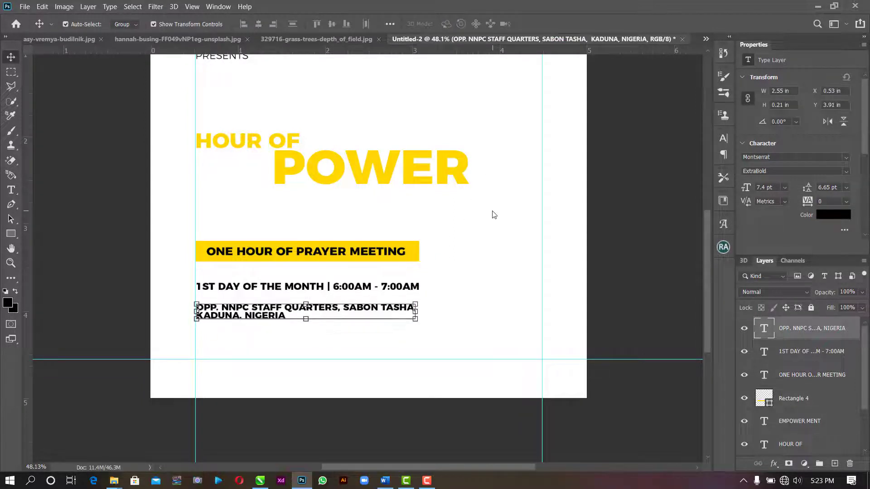
# Nudge the venue address up closer to the date line, to a Y position of about 3.86 in.
pyautogui.press('Up')
pyautogui.press('Up')
pyautogui.press('Up')
pyautogui.press('Up')
pyautogui.press('Up')
pyautogui.press('Up')
pyautogui.press('Up')
pyautogui.press('Up')
pyautogui.press('Up')
pyautogui.press('Up')
pyautogui.press('Up')
pyautogui.press('Up')
pyautogui.press('Up')
pyautogui.press('Up')
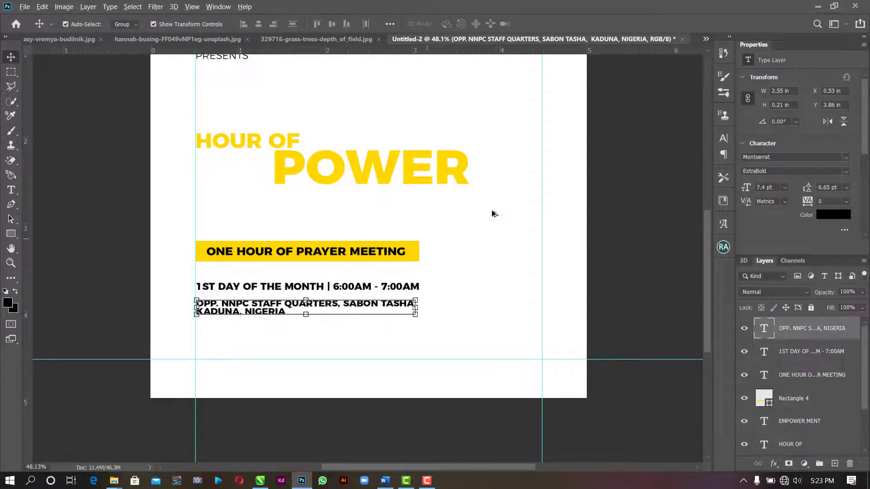
# Draw a thin black divider rectangle about 1023 x 7 px between the date line and the address, and nudge it down 1 px.
pyautogui.scroll(7, 493, 211)
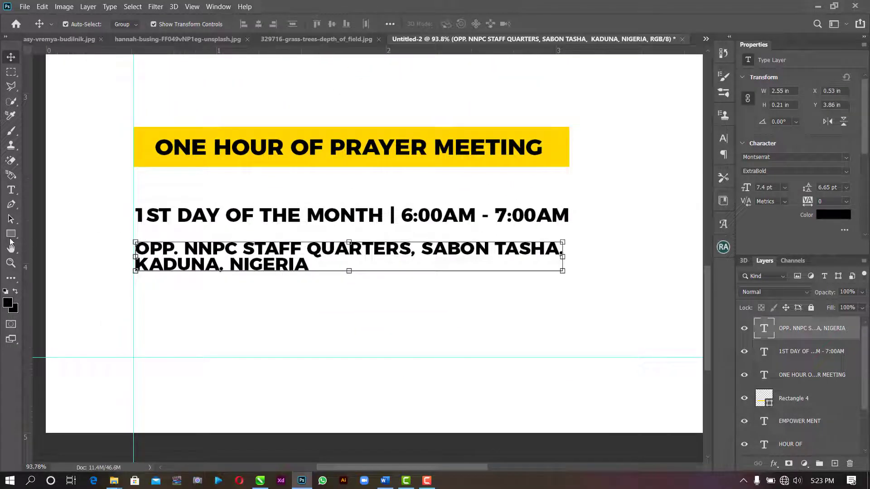
pyautogui.click(11, 235)
pyautogui.moveTo(133, 231); pyautogui.dragTo(564, 232)
pyautogui.moveTo(576, 234); pyautogui.dragTo(567, 234)
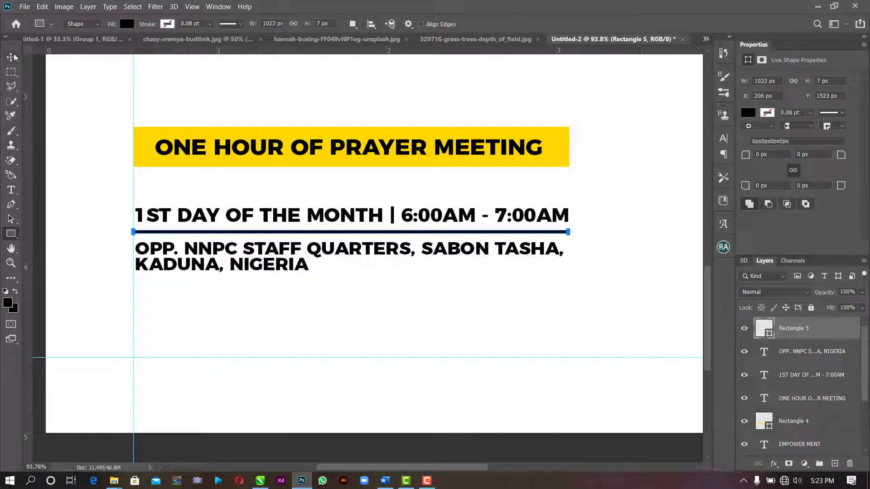
pyautogui.press('v')
pyautogui.press('Down')
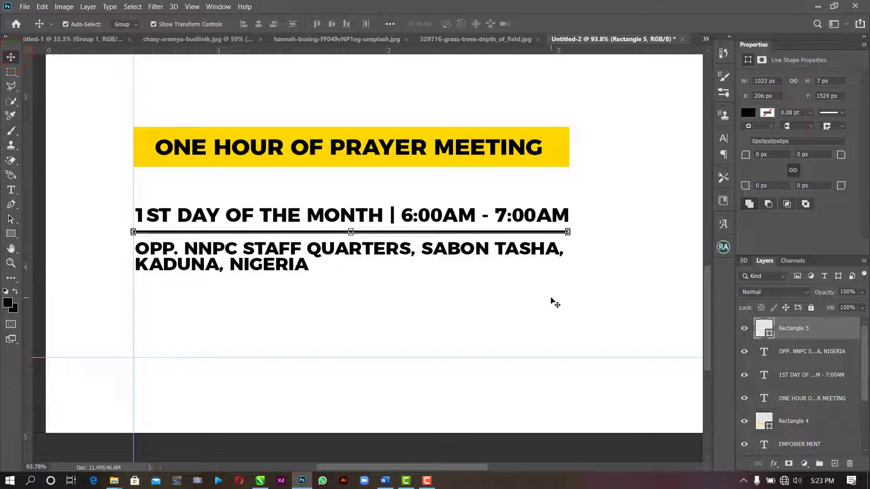
# Nudge the thin divider line down 1 px to a Y position of 1525 px.
pyautogui.press('Down')
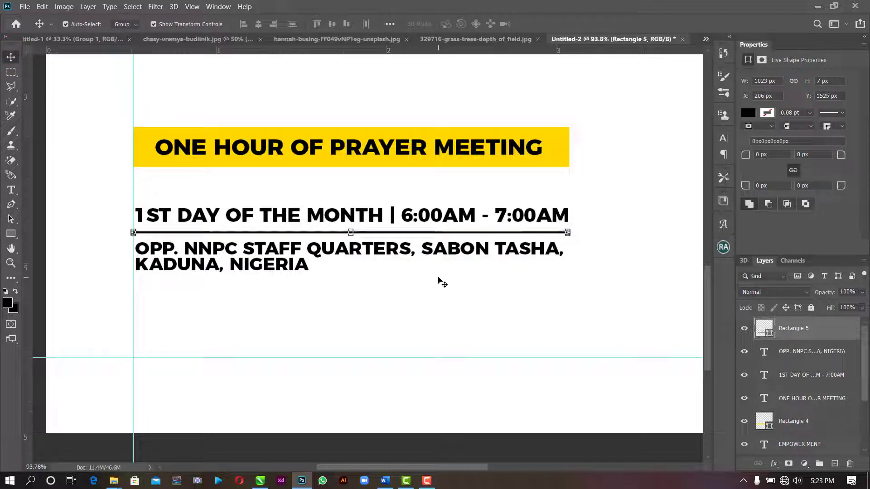
# Select "COME AND SPEAK TO GOD CONCERNING THE NEW MONTH" in Word for copying, and return to Photoshop with the Type tool active.
pyautogui.click(385, 481)
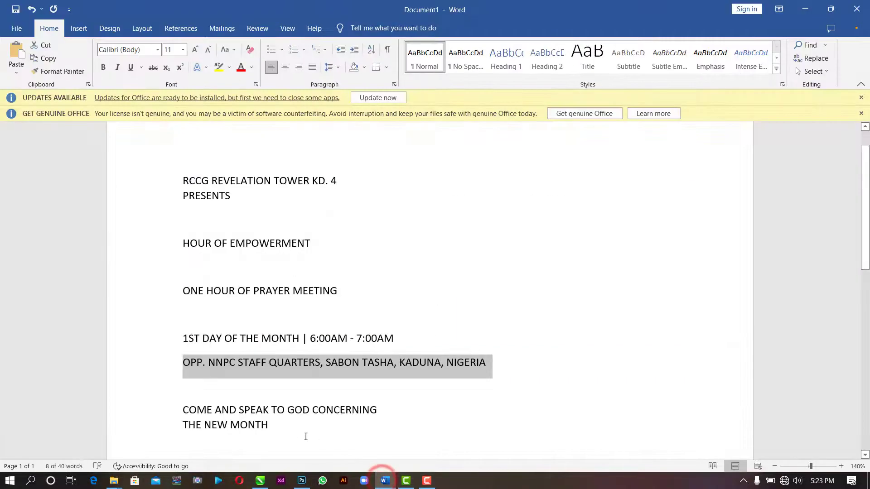
pyautogui.moveTo(296, 432); pyautogui.dragTo(163, 402)
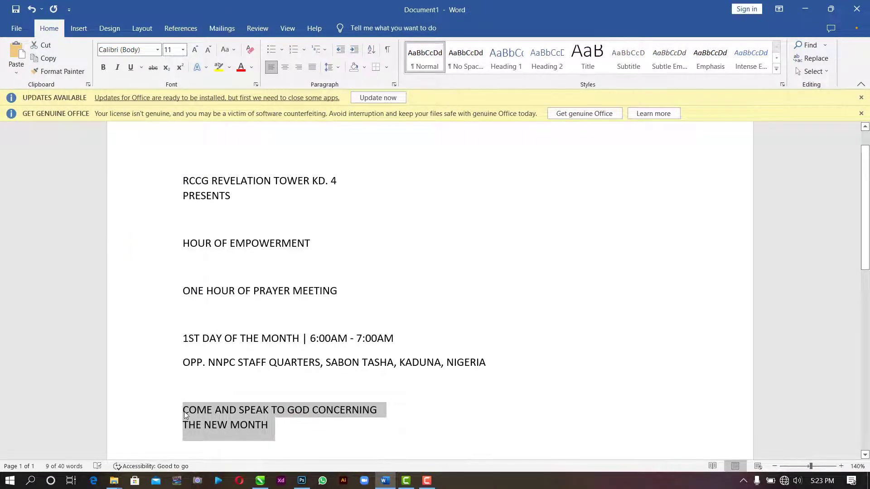
pyautogui.click(301, 481)
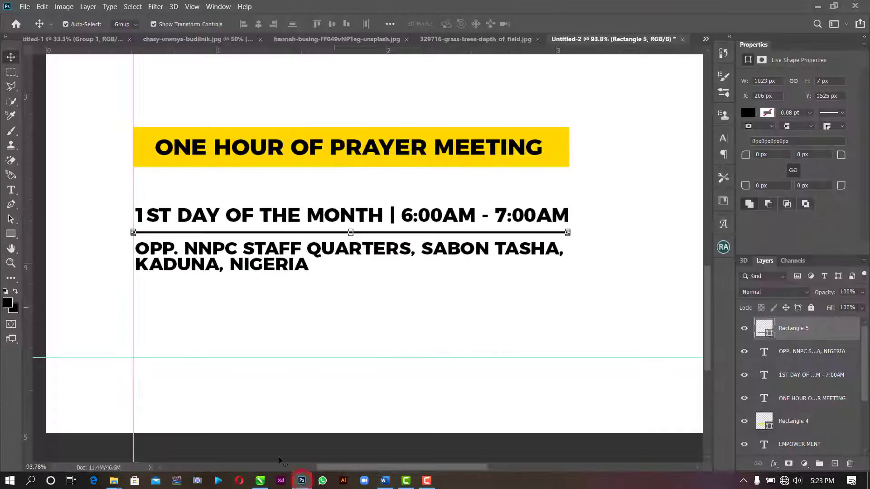
pyautogui.click(11, 190)
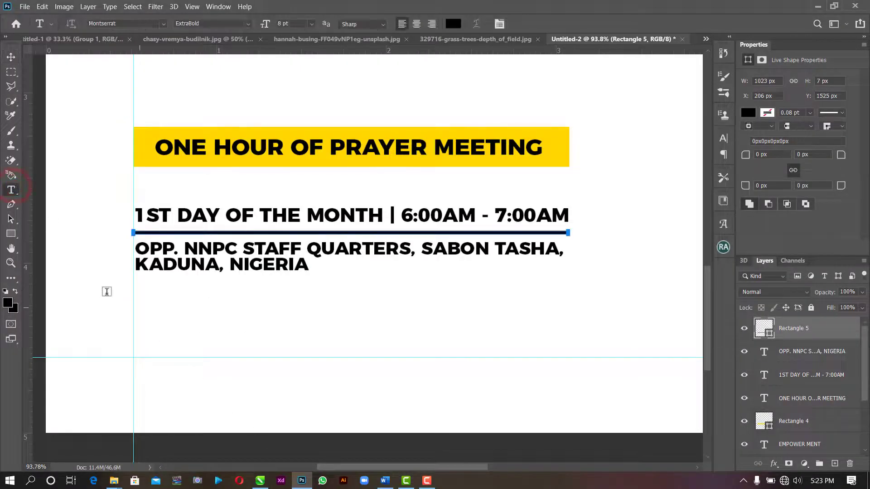
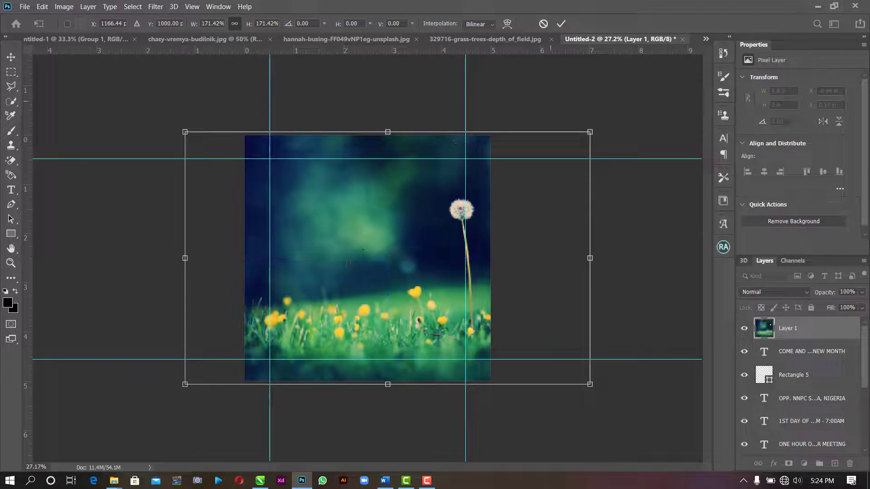
# Confirm the enlarged grass photo and apply a Motion Blur to it with an angle of 33° and a distance of 201 pixels.
pyautogui.click(561, 23)
pyautogui.click(156, 7)
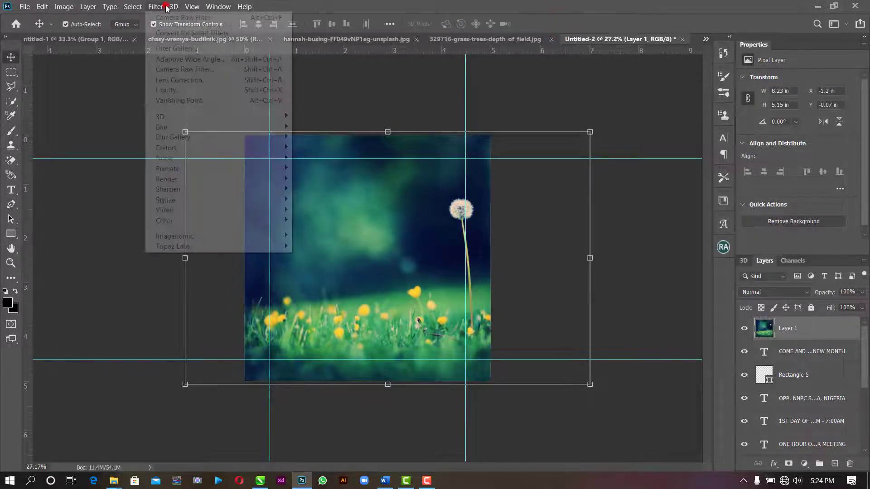
pyautogui.moveTo(172, 129)
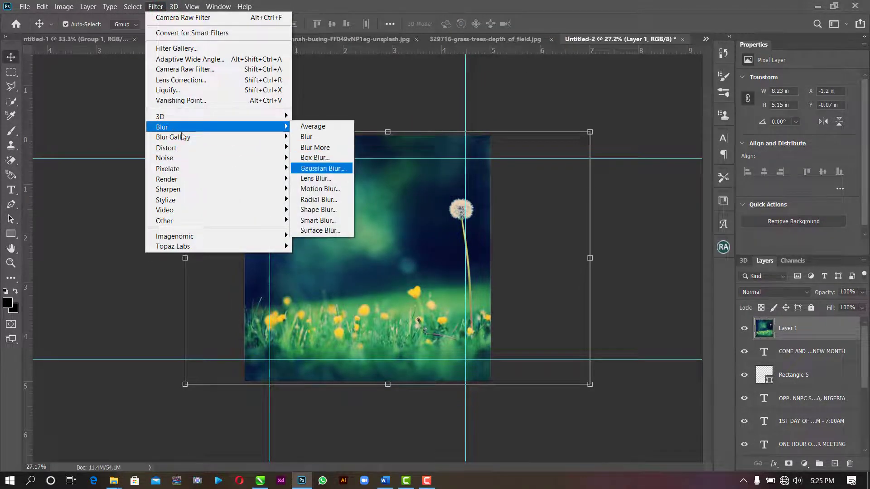
pyautogui.click(327, 189)
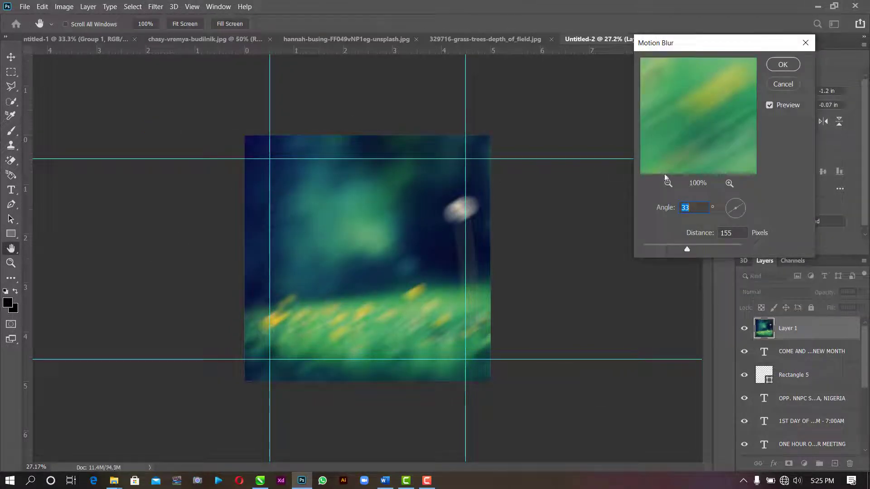
pyautogui.moveTo(697, 249); pyautogui.dragTo(695, 247)
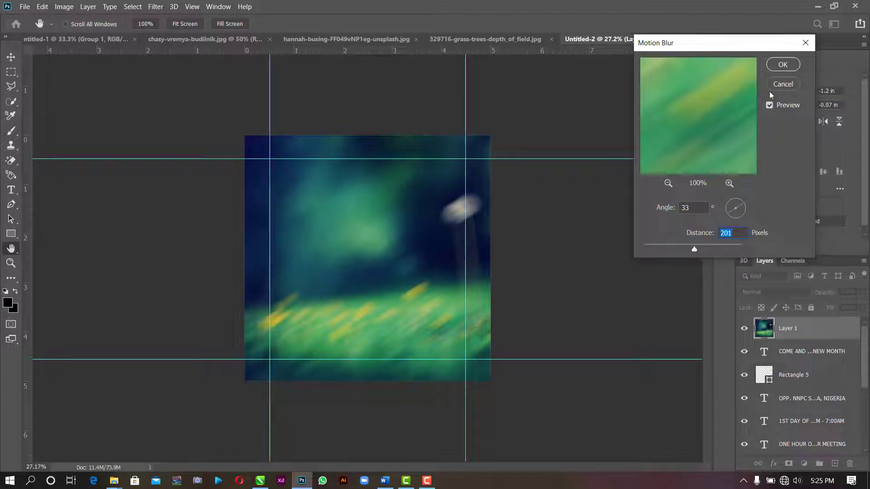
pyautogui.click(783, 65)
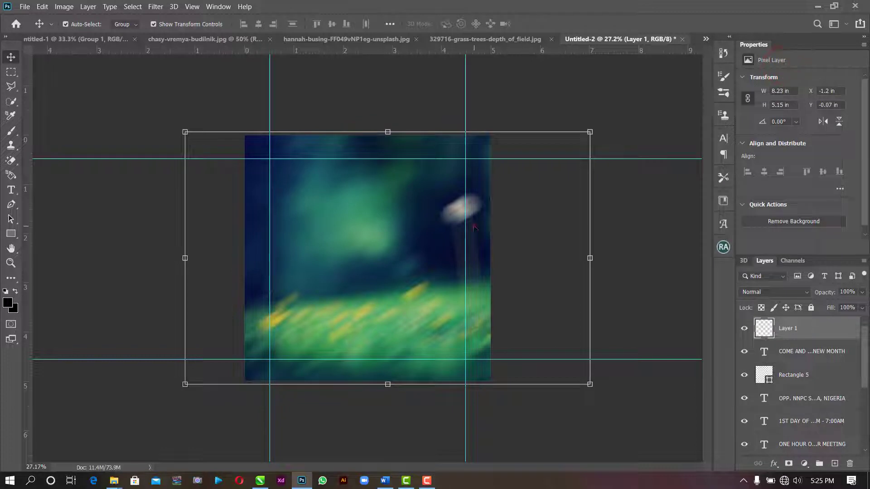
# Shift the blurred photo left to an X position of about -1.4 in and move its layer beneath all text, just above Background.
pyautogui.moveTo(475, 227); pyautogui.dragTo(464, 227)
pyautogui.moveTo(814, 329); pyautogui.dragTo(766, 433)
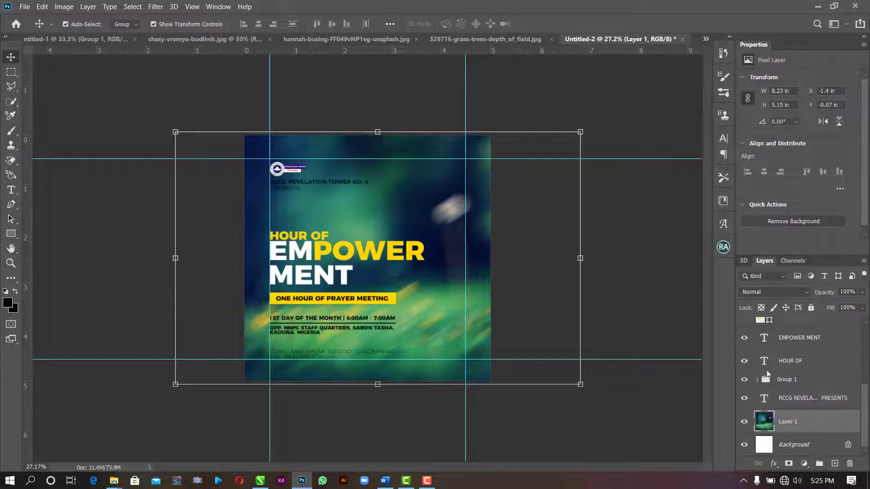
pyautogui.click(652, 222)
# Change the color of the "RCCG REVELATION TOWER KD. 4 PRESENTS" heading to white.
pyautogui.press('z')
pyautogui.rightClick(401, 196)
pyautogui.click(413, 203)
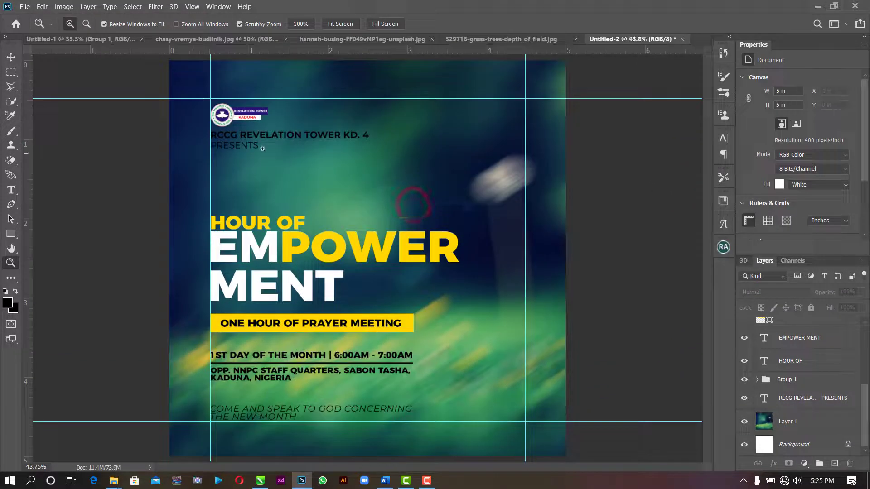
pyautogui.click(11, 57)
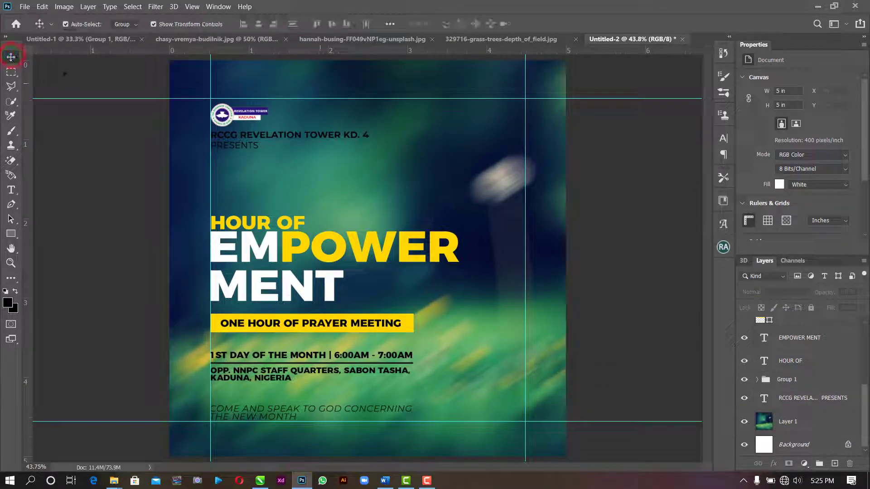
pyautogui.click(290, 138)
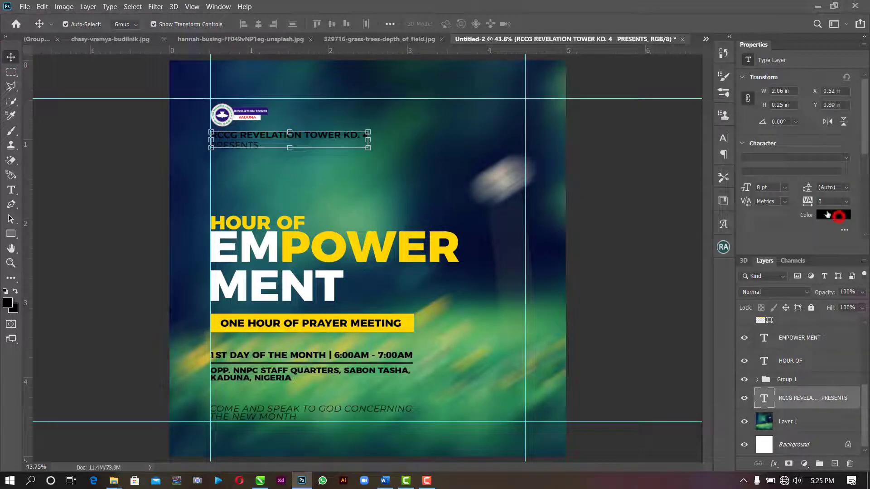
pyautogui.click(828, 215)
pyautogui.click(623, 120)
pyautogui.click(849, 75)
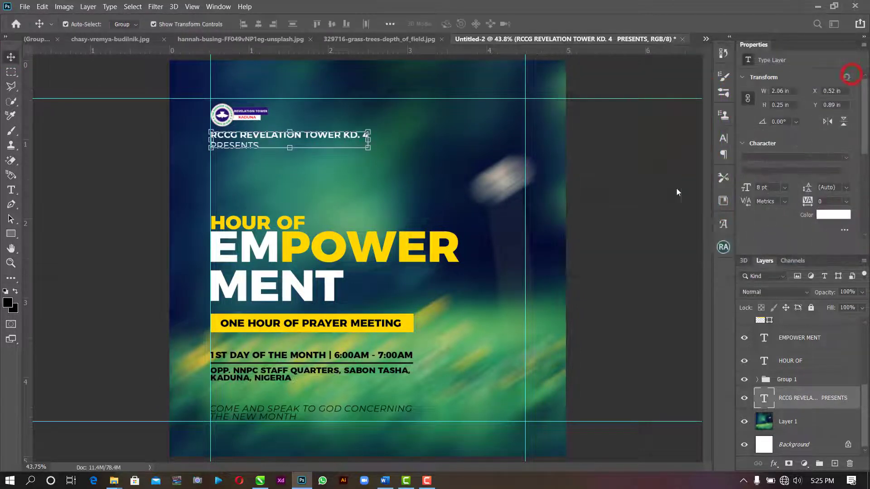
pyautogui.click(626, 218)
pyautogui.click(385, 355)
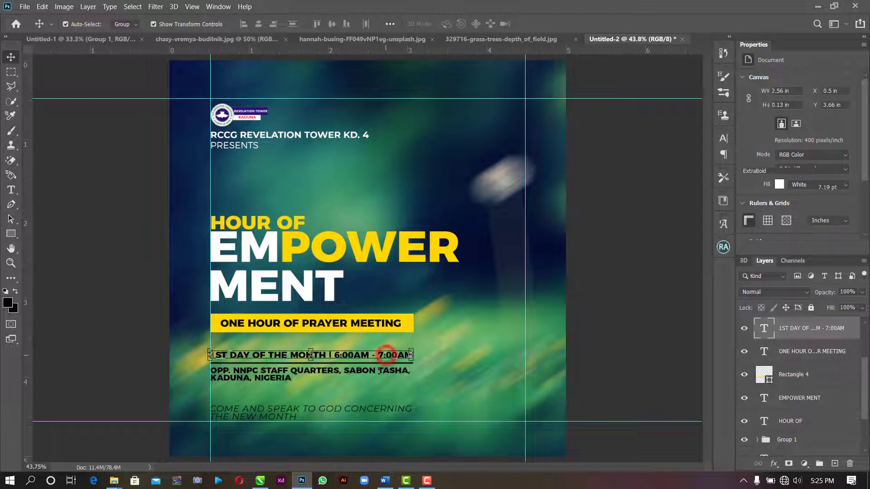
pyautogui.keyDown('shift'); pyautogui.click(282, 382); pyautogui.keyUp('shift')
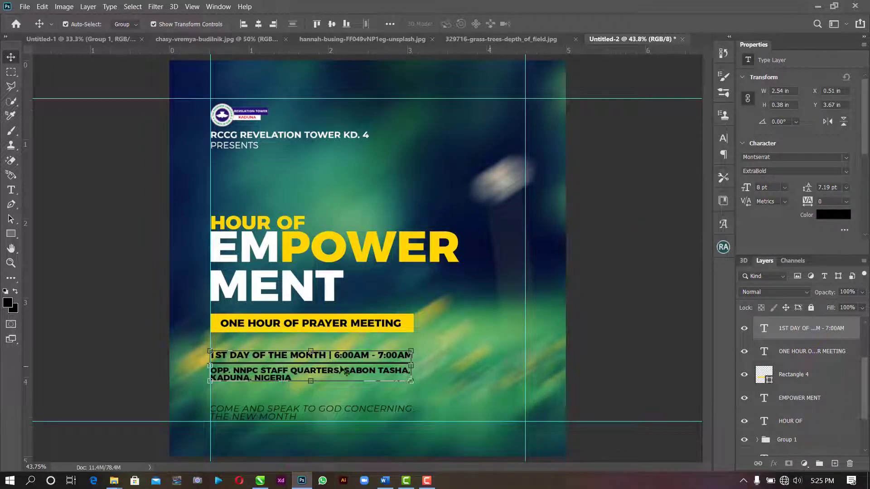
pyautogui.click(607, 308)
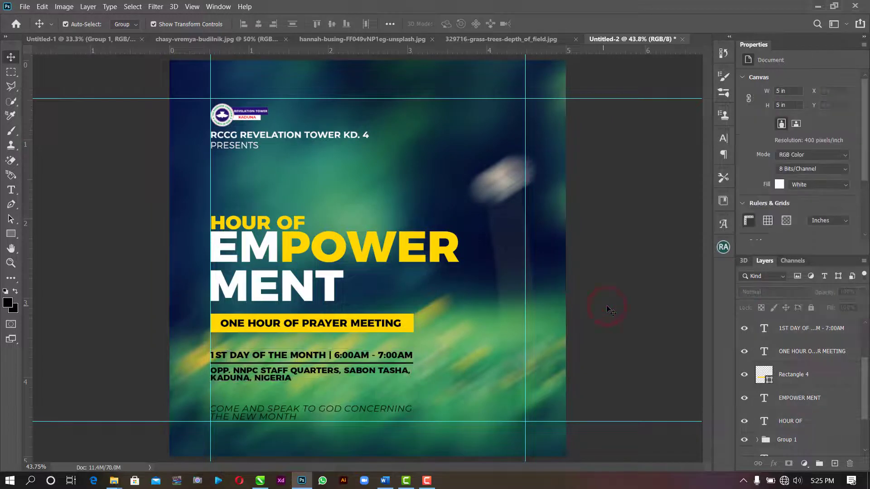
# Bring the worshipper photo from hannah-busing-FF049vNP1eg-unsplash.jpg into the flyer and shift it right to an X position of about -2 in.
pyautogui.click(357, 38)
pyautogui.moveTo(358, 284)
pyautogui.mouseDown()
pyautogui.moveTo(644, 40)
pyautogui.moveTo(360, 284)
pyautogui.mouseUp()
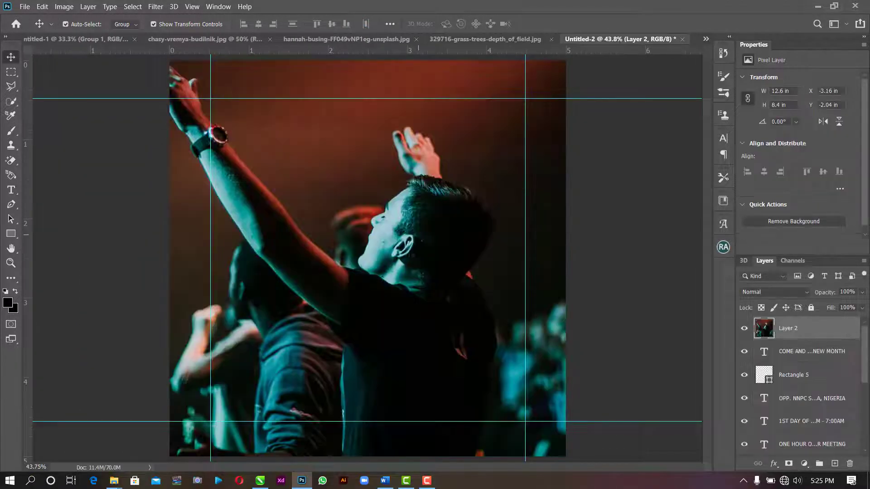
pyautogui.moveTo(437, 246); pyautogui.dragTo(527, 241)
# Scale the worshipper photo down to about 8.48 x 5.66 in and position it at about X 0.49 in, Y -0.23 in.
pyautogui.scroll(-7, 512, 244)
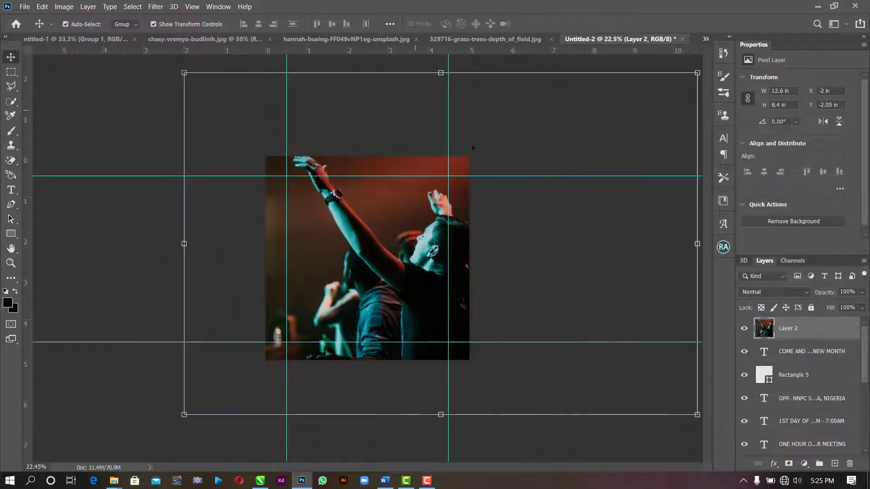
pyautogui.moveTo(443, 70); pyautogui.dragTo(440, 154)
pyautogui.moveTo(376, 261); pyautogui.dragTo(382, 231)
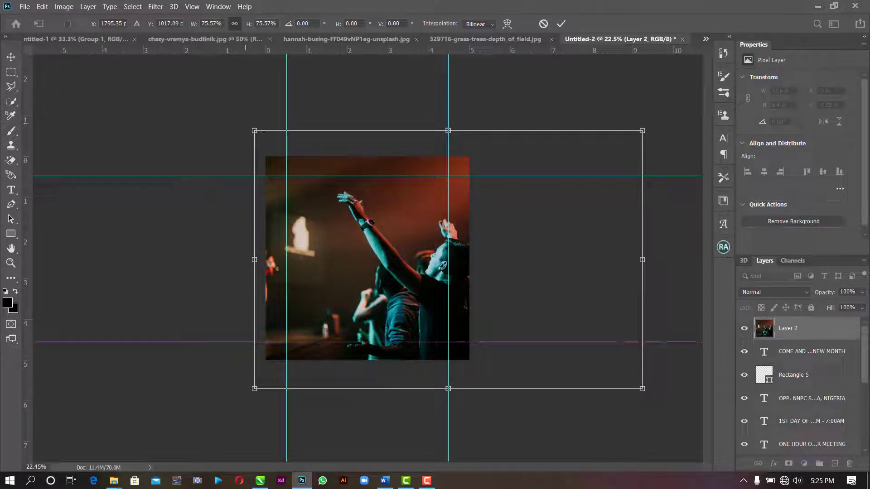
pyautogui.moveTo(258, 131); pyautogui.dragTo(296, 160)
pyautogui.moveTo(364, 243); pyautogui.dragTo(353, 232)
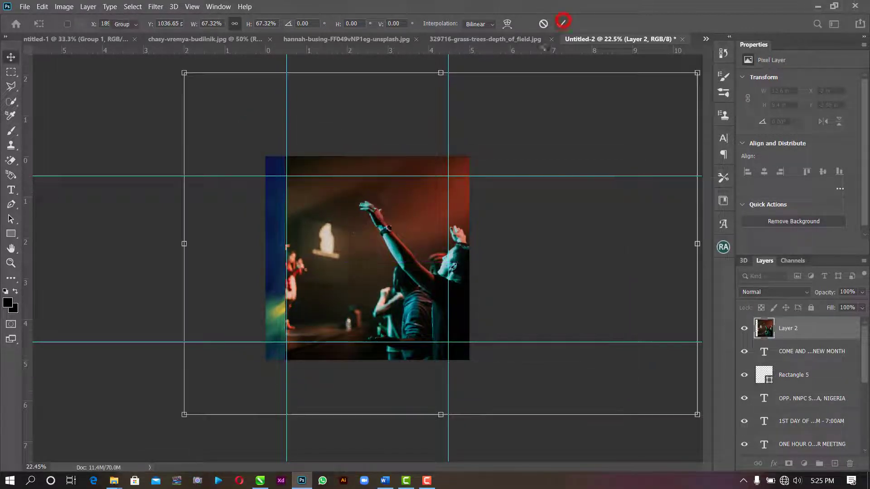
pyautogui.click(562, 23)
# Set the worshipper photo layer's blend mode to Screen.
pyautogui.press('z')
pyautogui.rightClick(405, 265)
pyautogui.click(422, 271)
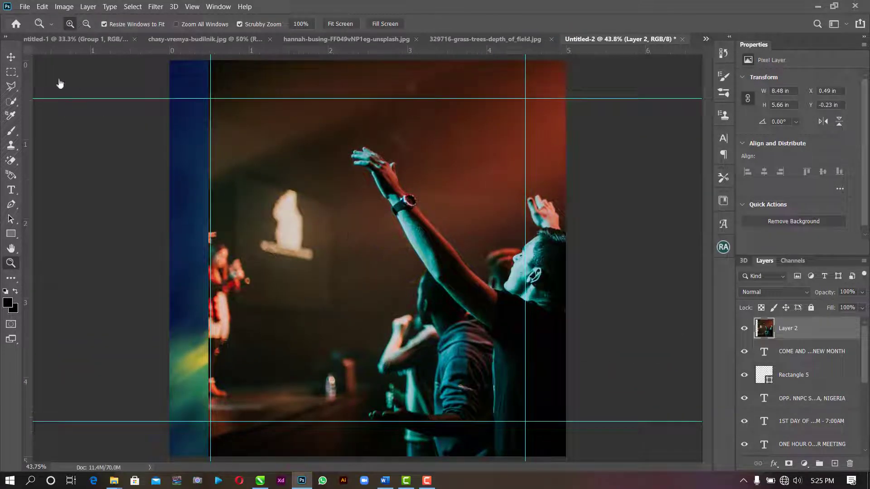
pyautogui.click(11, 56)
pyautogui.click(766, 292)
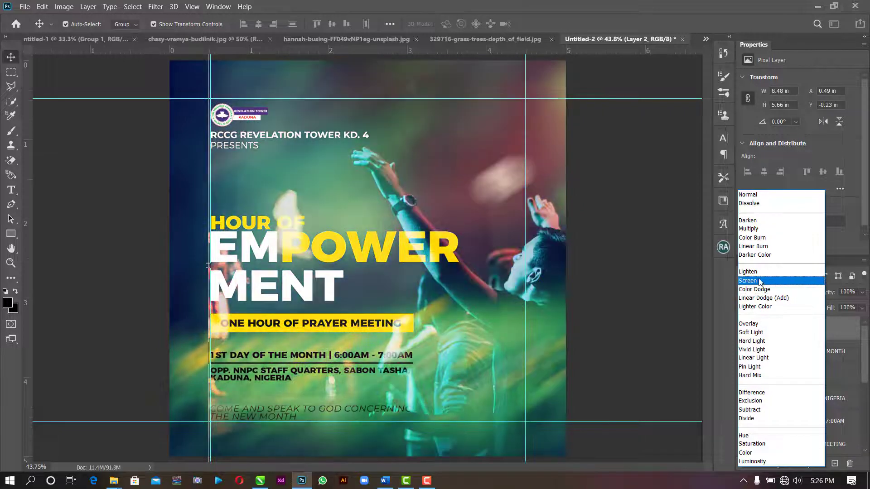
pyautogui.click(761, 282)
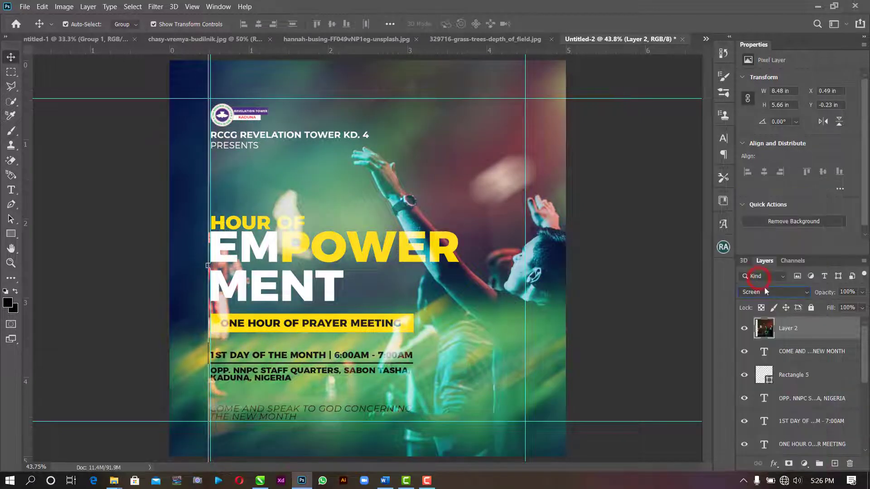
# Move the worshipper photo layer beneath the text, directly above the blurred grass photo, and add a layer mask to it.
pyautogui.scroll(-5, 794, 335)
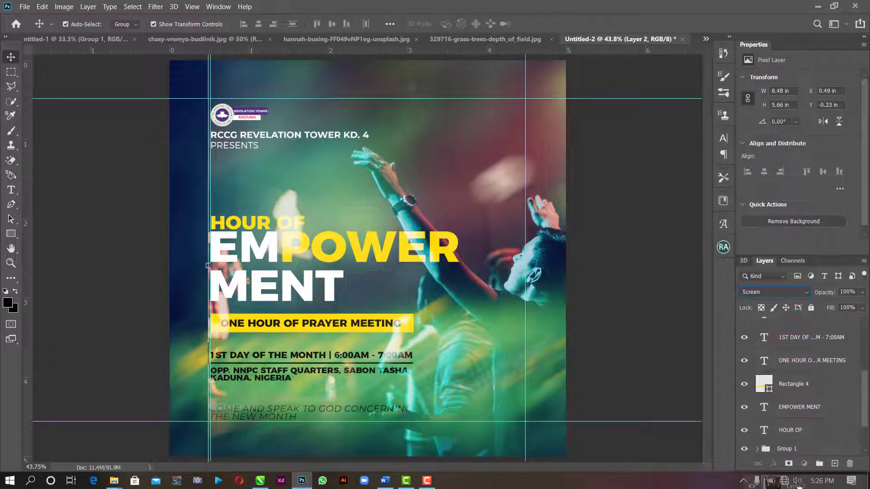
pyautogui.moveTo(799, 486); pyautogui.dragTo(801, 412)
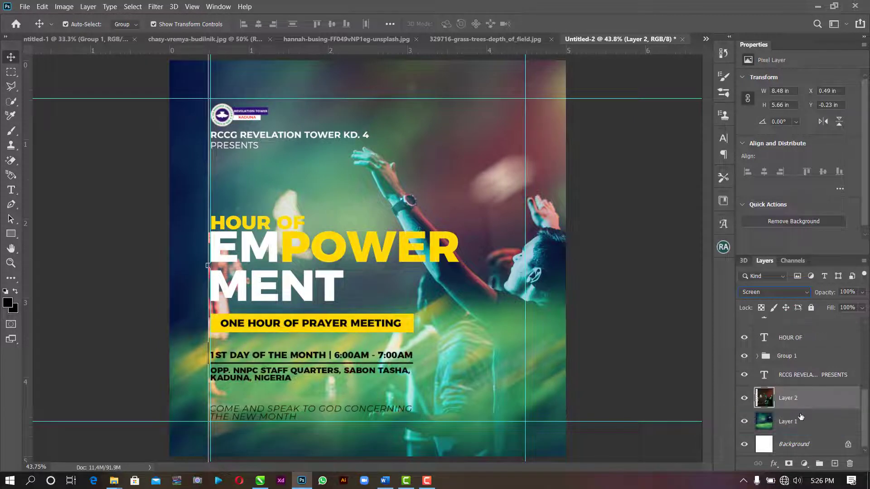
pyautogui.click(789, 464)
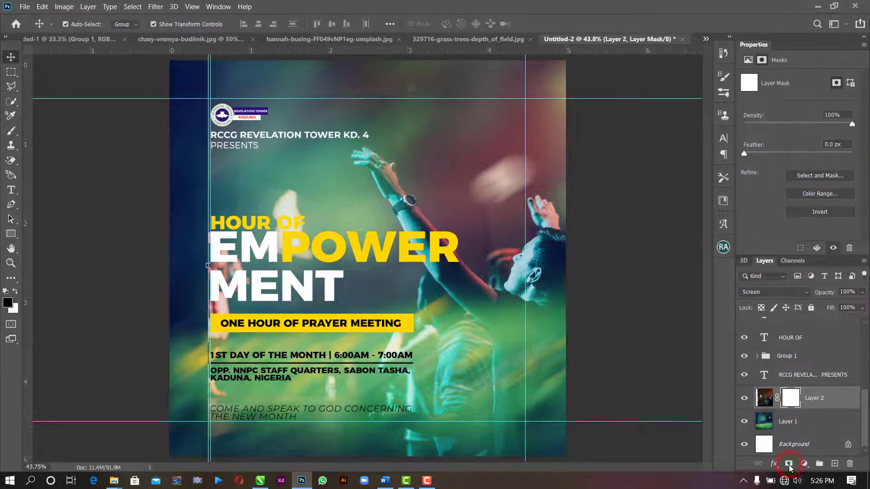
# Paint black on the mask with a soft 900 px brush to fade the worshipper photo's left side behind the flyer text.
pyautogui.press('b')
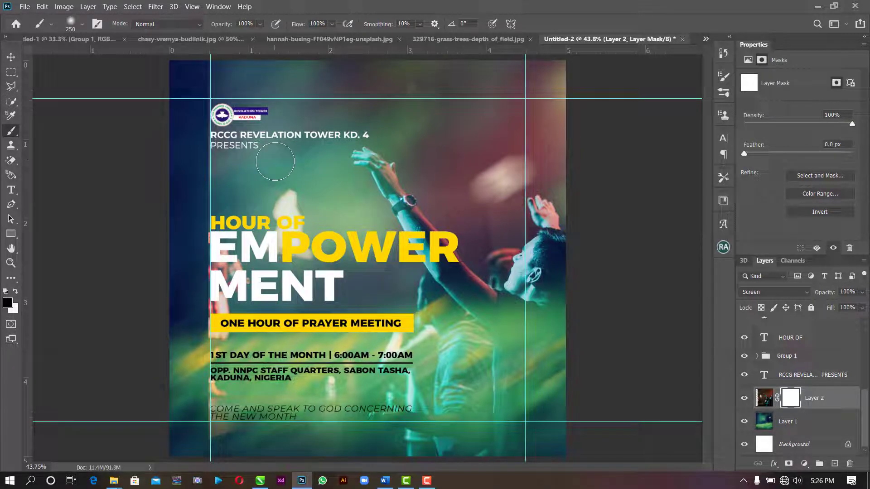
pyautogui.press(']')
pyautogui.press(']')
pyautogui.press(']')
pyautogui.press(']')
pyautogui.press(']')
pyautogui.press(']')
pyautogui.press(']')
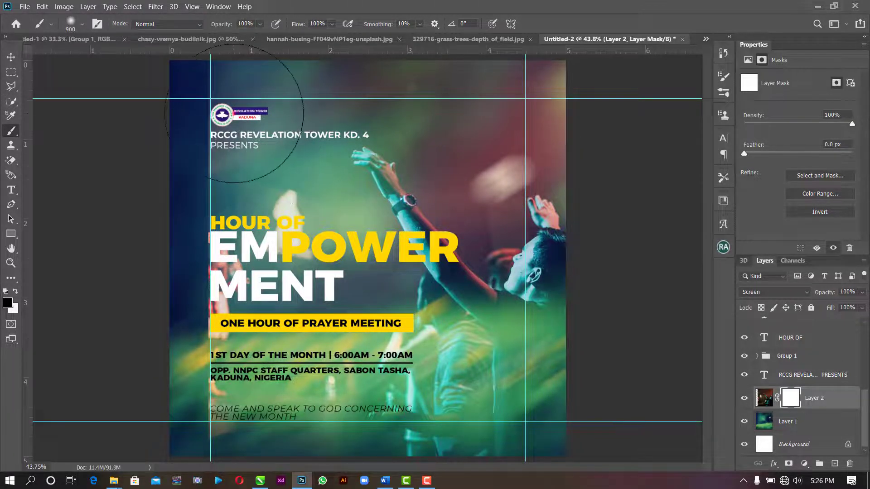
pyautogui.moveTo(234, 113)
pyautogui.mouseDown()
pyautogui.moveTo(236, 429)
pyautogui.moveTo(250, 382)
pyautogui.moveTo(224, 193)
pyautogui.moveTo(250, 113)
pyautogui.moveTo(327, 90)
pyautogui.moveTo(303, 89)
pyautogui.moveTo(283, 120)
pyautogui.moveTo(251, 361)
pyautogui.moveTo(264, 326)
pyautogui.moveTo(317, 297)
pyautogui.moveTo(305, 224)
pyautogui.mouseUp()
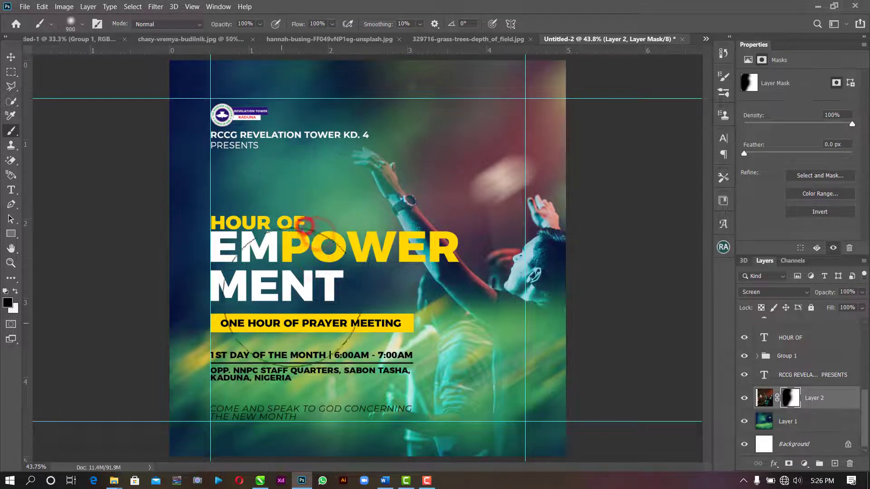
pyautogui.click(275, 389)
pyautogui.click(297, 401)
pyautogui.click(333, 348)
pyautogui.click(354, 330)
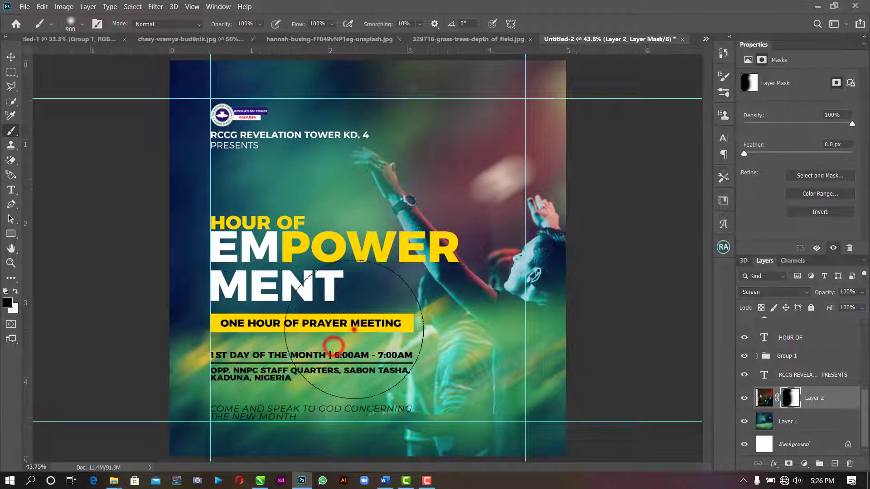
pyautogui.click(344, 287)
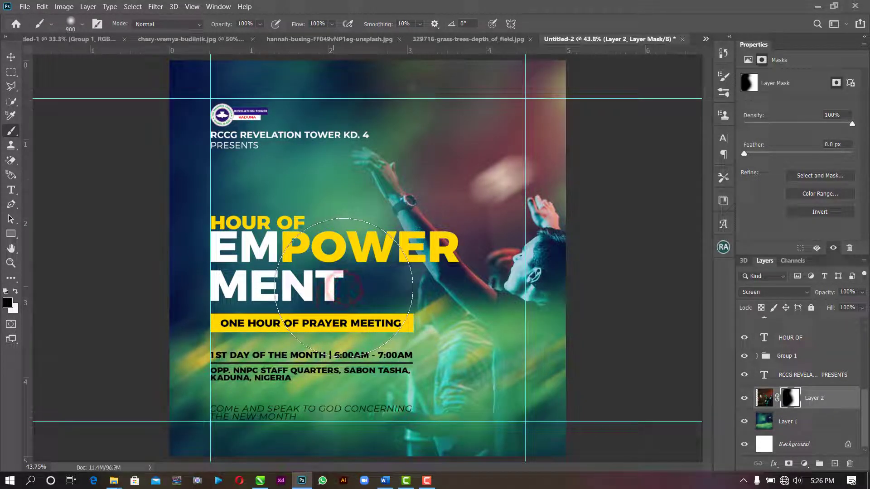
pyautogui.click(324, 293)
pyautogui.click(300, 169)
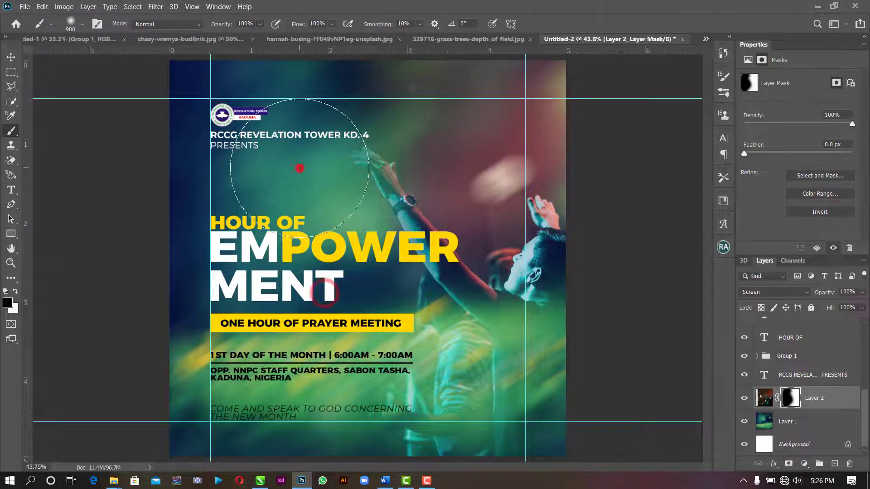
# Paint more black on the worshipper photo's mask to fade it behind the church logo and the lower event text.
pyautogui.click(249, 106)
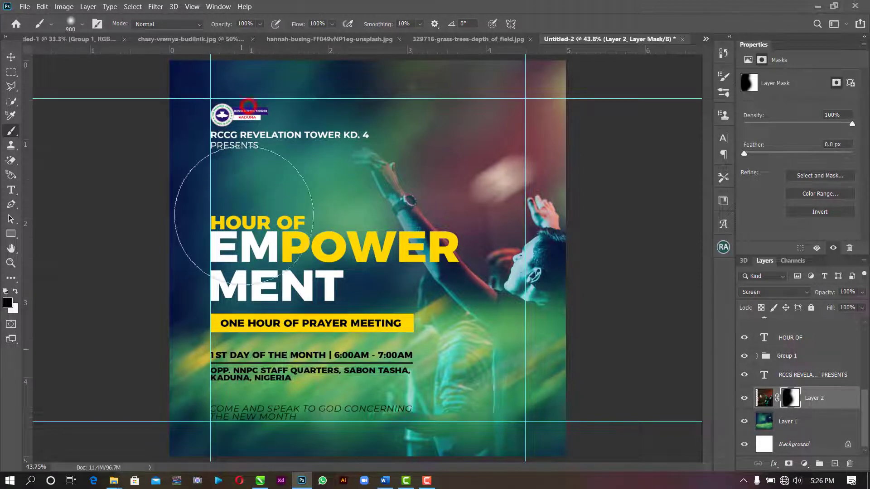
pyautogui.click(309, 399)
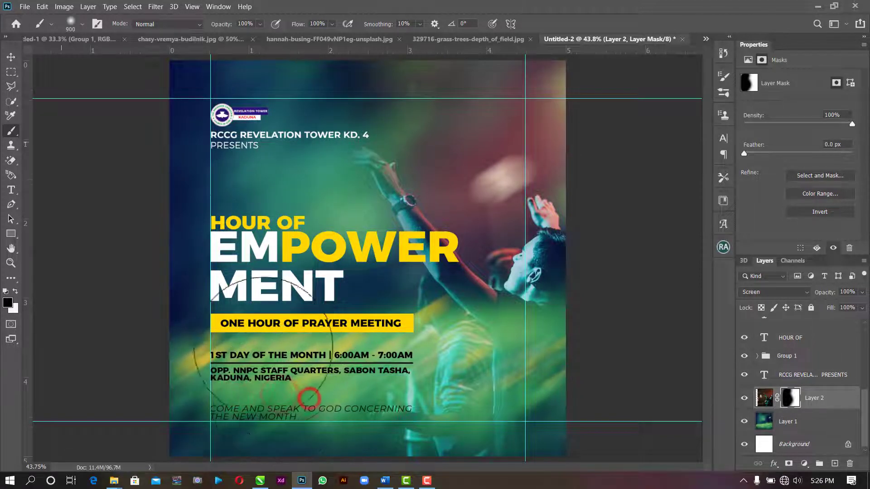
pyautogui.click(11, 57)
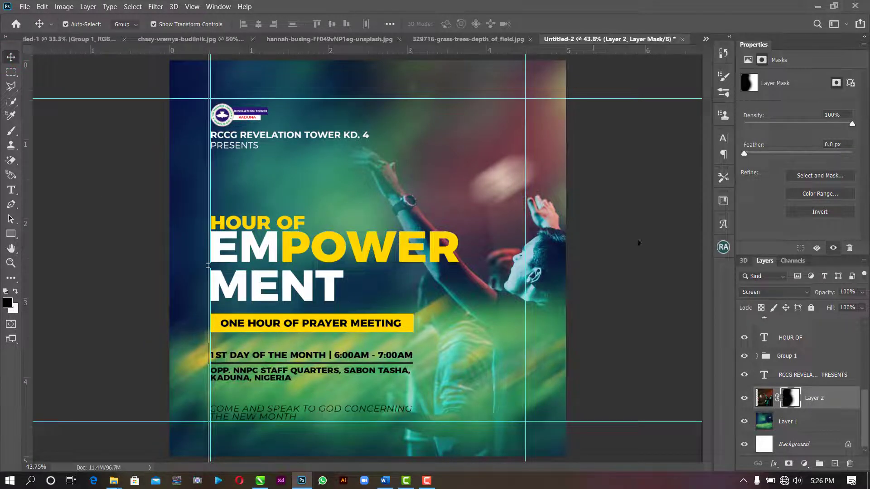
# Bring the clock photo from chasy-vremya-budilnik.jpg into the flyer and place it behind the upper-left text.
pyautogui.click(453, 40)
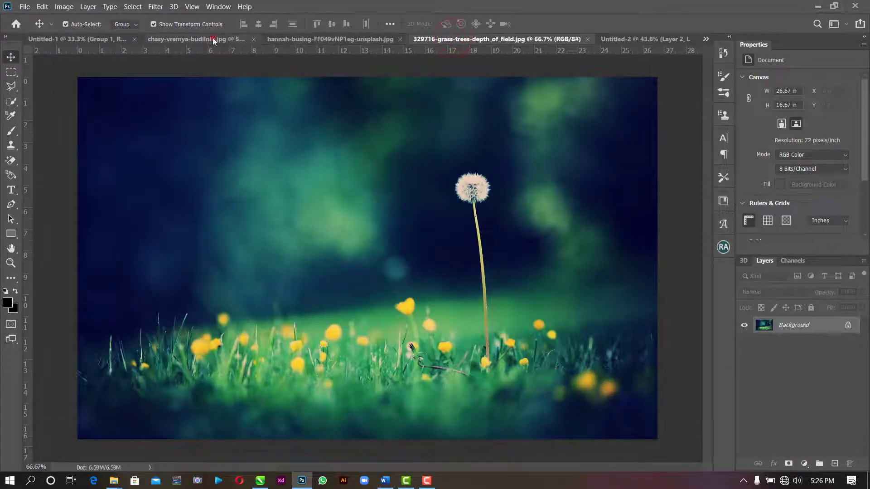
pyautogui.click(212, 39)
pyautogui.moveTo(379, 263); pyautogui.dragTo(325, 200)
pyautogui.moveTo(398, 216); pyautogui.dragTo(375, 183)
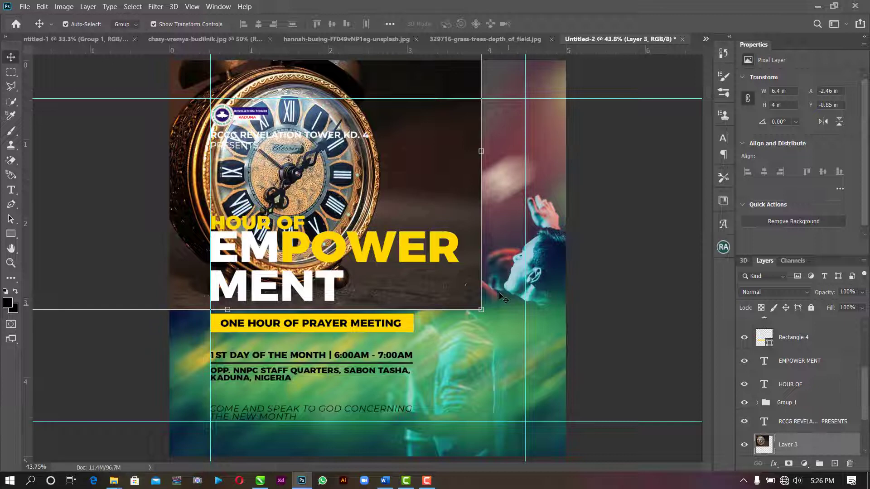
# Scale the clock photo down to about 6.19 x 3.87 in and position it at about X -2.6 in, Y -0.83 in.
pyautogui.moveTo(481, 310); pyautogui.dragTo(464, 299)
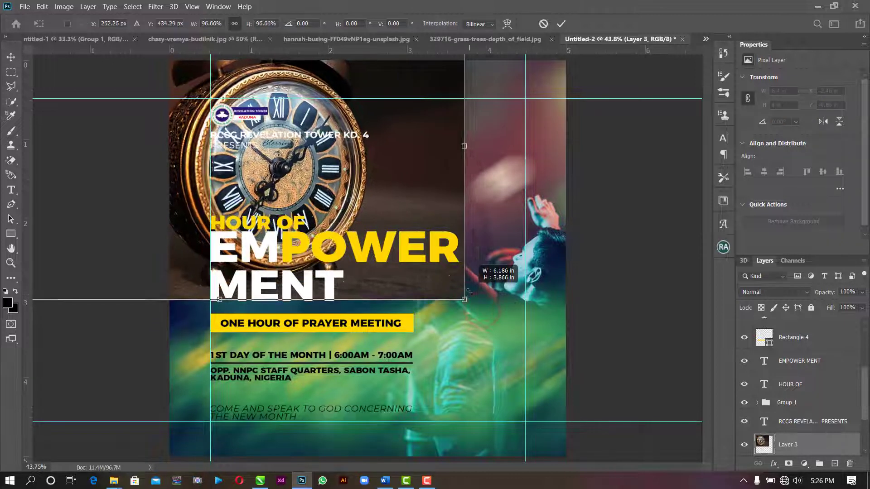
pyautogui.moveTo(369, 197)
pyautogui.mouseDown()
pyautogui.moveTo(360, 194)
pyautogui.moveTo(365, 188)
pyautogui.moveTo(354, 195)
pyautogui.mouseUp()
pyautogui.click(561, 23)
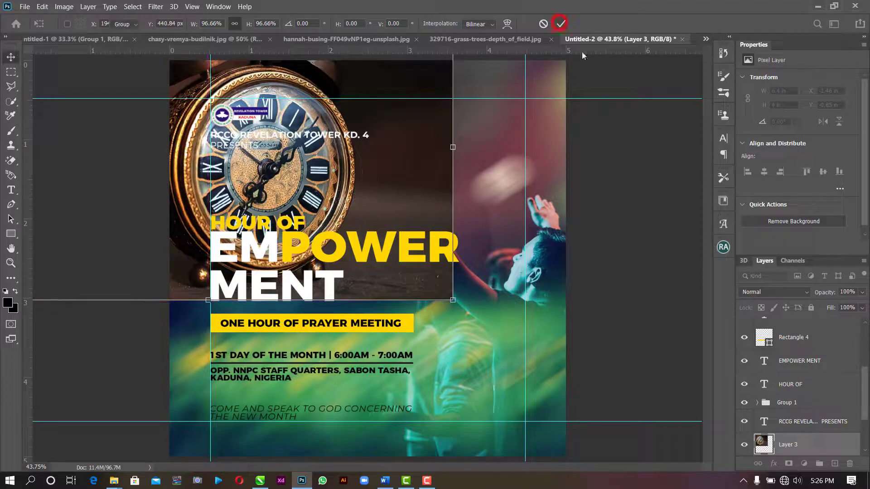
# Try the Overlay blend mode on the clock photo layer, then set it to Soft Light.
pyautogui.click(769, 291)
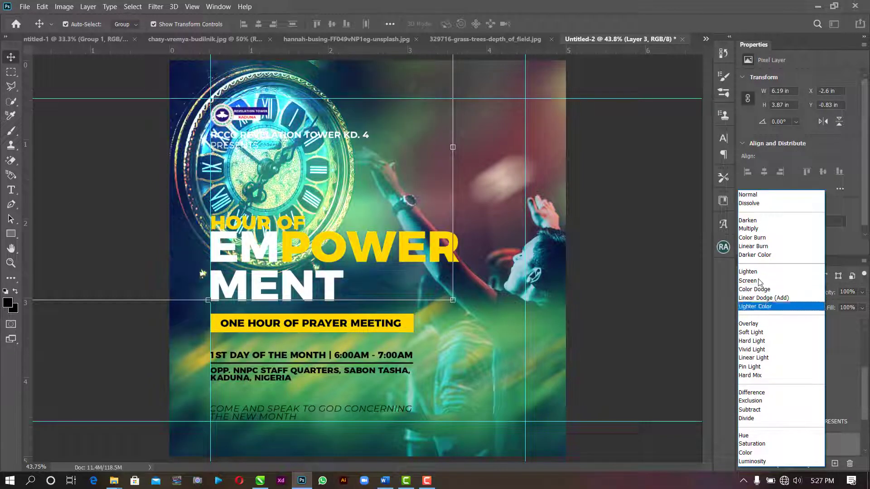
pyautogui.click(750, 324)
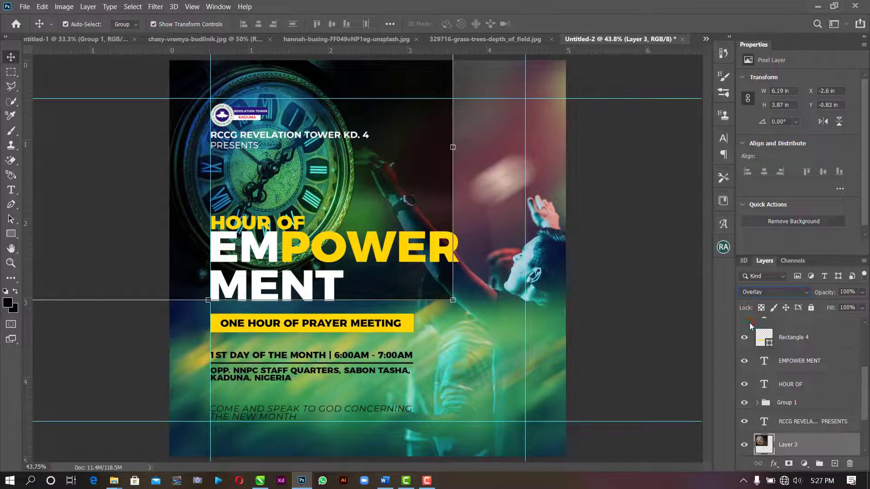
pyautogui.click(759, 294)
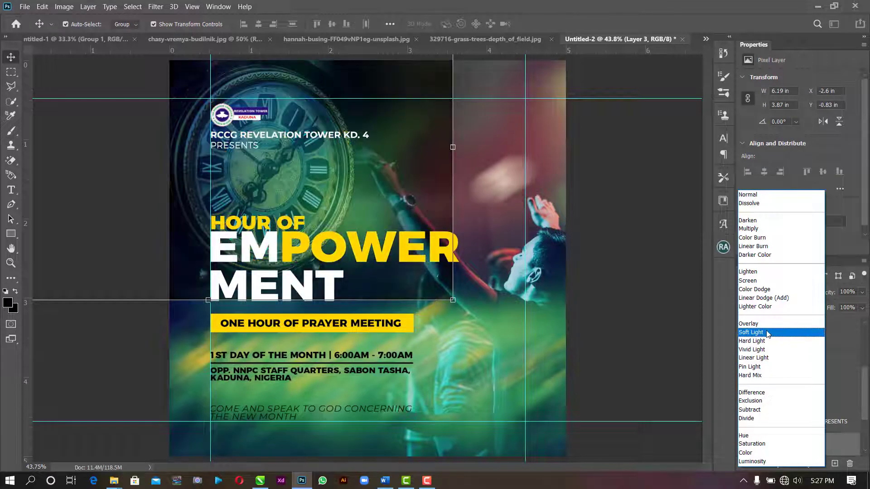
pyautogui.click(752, 333)
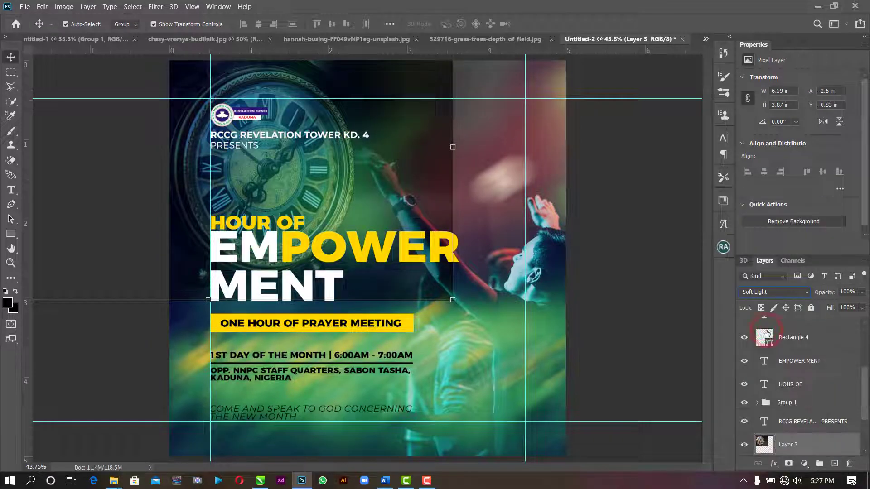
# Add a layer mask to the clock photo and paint black with a soft 900 px brush to fade its right edge.
pyautogui.click(788, 464)
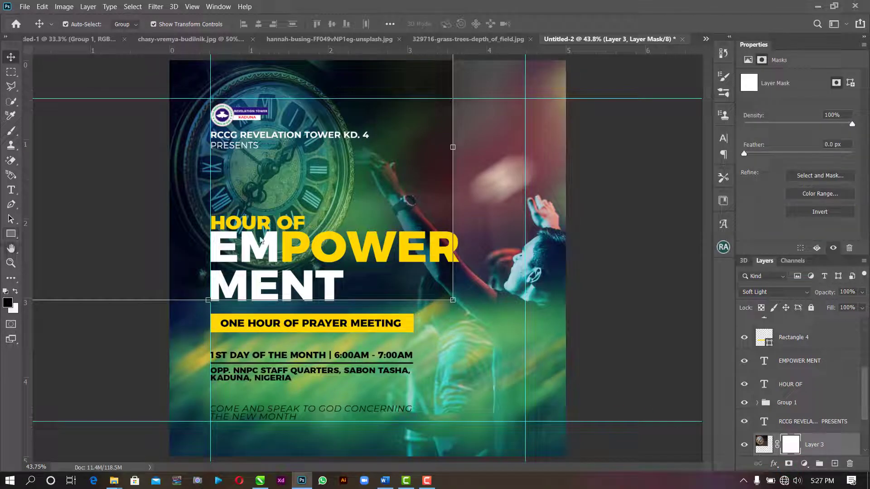
pyautogui.rightClick(12, 131)
pyautogui.click(70, 128)
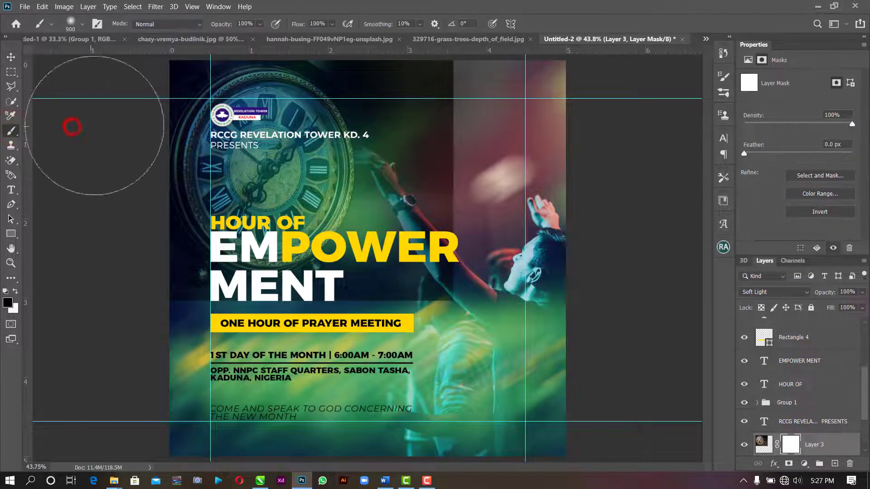
pyautogui.moveTo(470, 108)
pyautogui.mouseDown()
pyautogui.moveTo(469, 138)
pyautogui.moveTo(470, 89)
pyautogui.moveTo(474, 256)
pyautogui.moveTo(463, 310)
pyautogui.moveTo(441, 339)
pyautogui.moveTo(402, 365)
pyautogui.mouseUp()
# Reduce the brush to 500 px and paint on the clock photo's mask to blend its bottom edge and remaining right side.
pyautogui.press('[')
pyautogui.press('[')
pyautogui.press('[')
pyautogui.press('[')
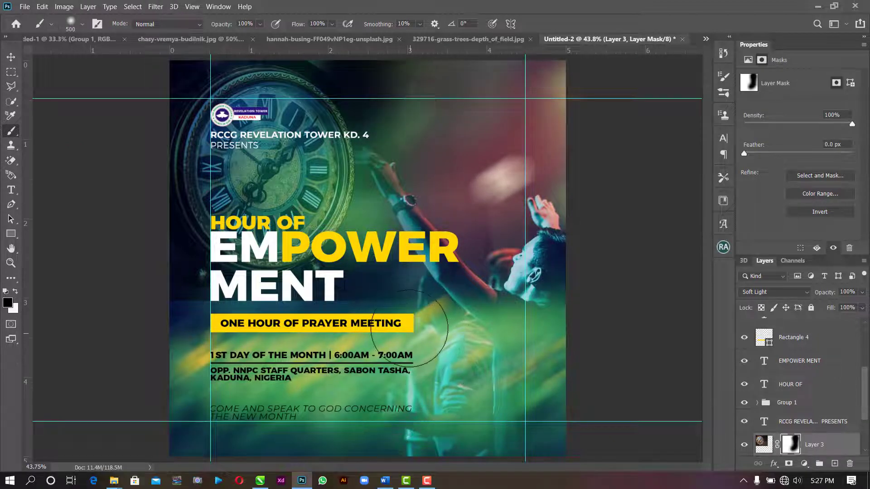
pyautogui.moveTo(409, 329); pyautogui.dragTo(333, 330)
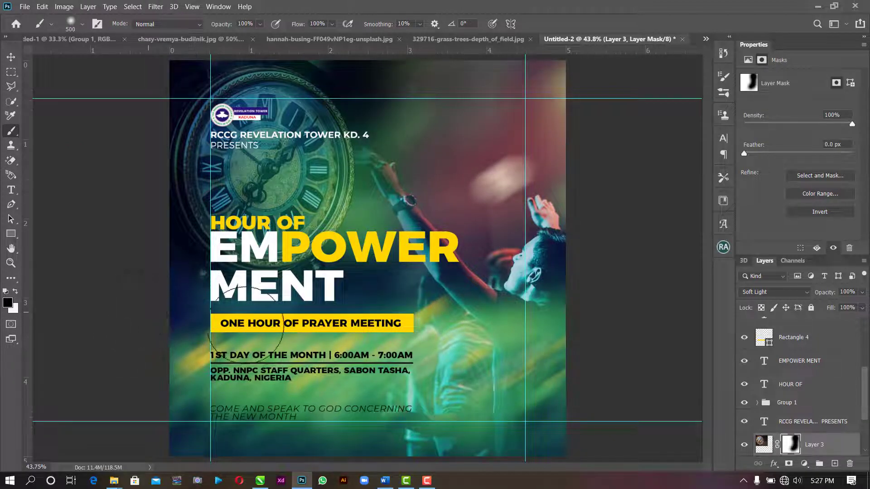
pyautogui.moveTo(408, 327)
pyautogui.mouseDown()
pyautogui.moveTo(435, 233)
pyautogui.moveTo(406, 69)
pyautogui.moveTo(400, 109)
pyautogui.mouseUp()
pyautogui.click(412, 124)
pyautogui.click(428, 257)
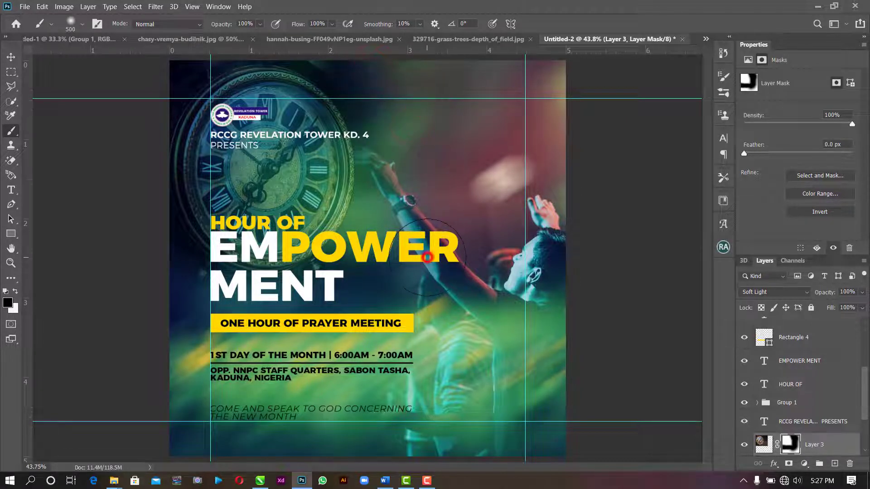
# Lower the clock photo layer's opacity to about 50%.
pyautogui.click(11, 56)
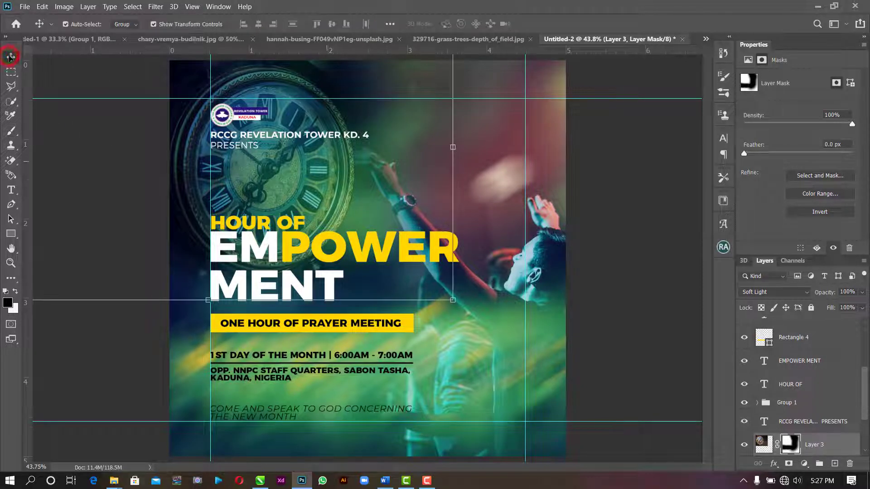
pyautogui.click(764, 446)
pyautogui.click(836, 306)
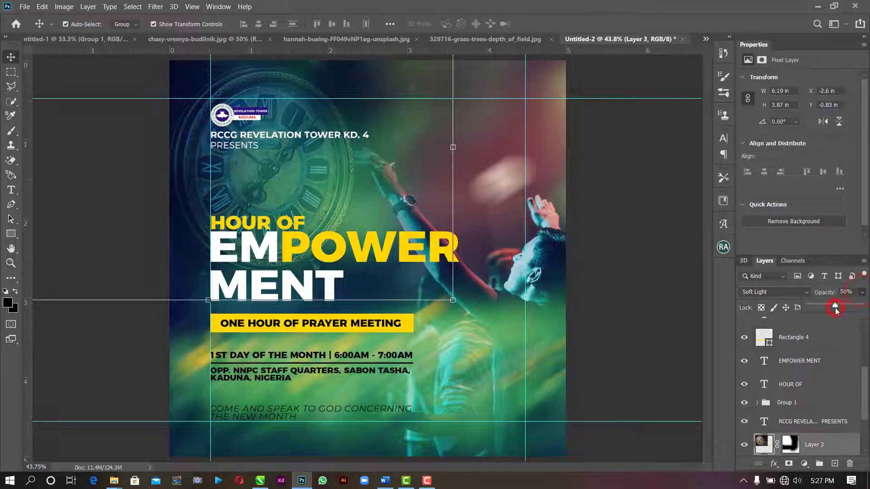
pyautogui.moveTo(834, 316); pyautogui.dragTo(836, 316)
pyautogui.click(635, 258)
pyautogui.press('z')
pyautogui.rightClick(493, 206)
pyautogui.click(507, 213)
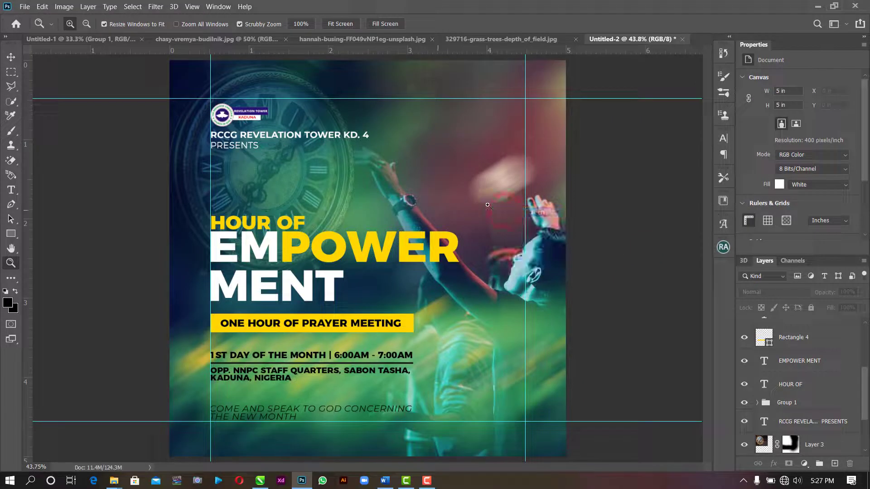
# Set the color of the italic "COME AND SPEAK TO GOD CONCERNING THE NEW MONTH" text to white (ffffff).
pyautogui.click(11, 57)
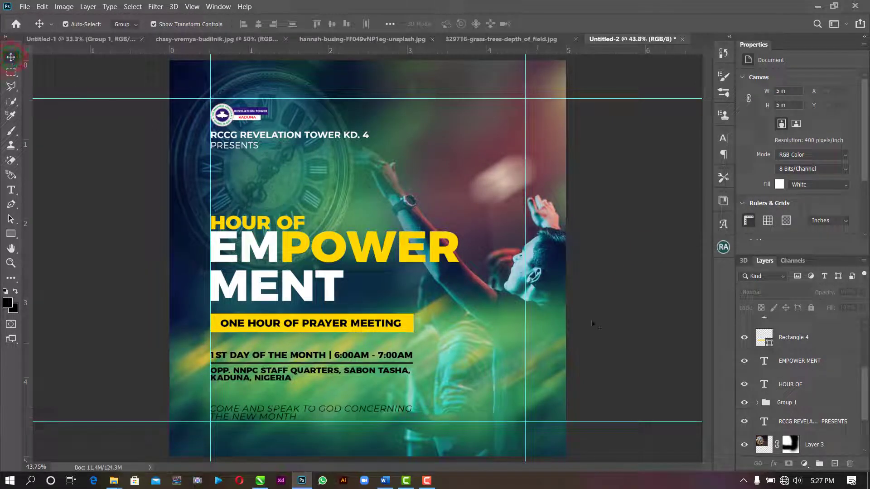
pyautogui.click(399, 411)
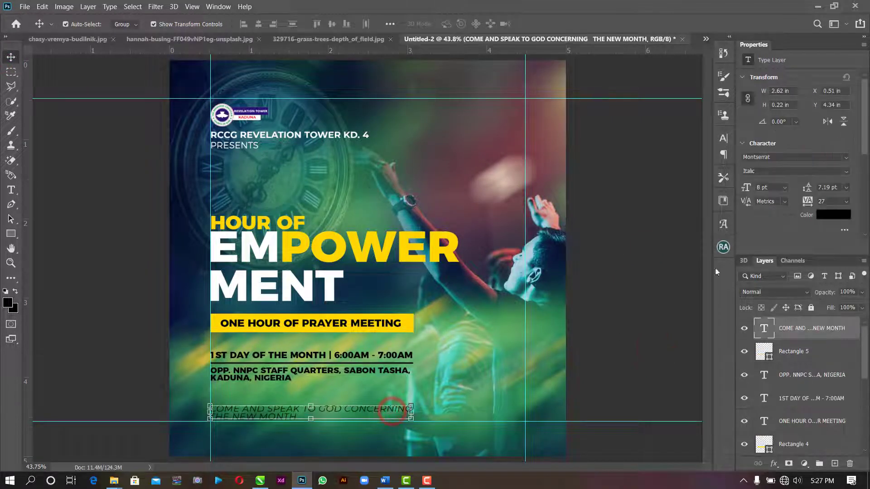
pyautogui.click(836, 217)
pyautogui.click(587, 148)
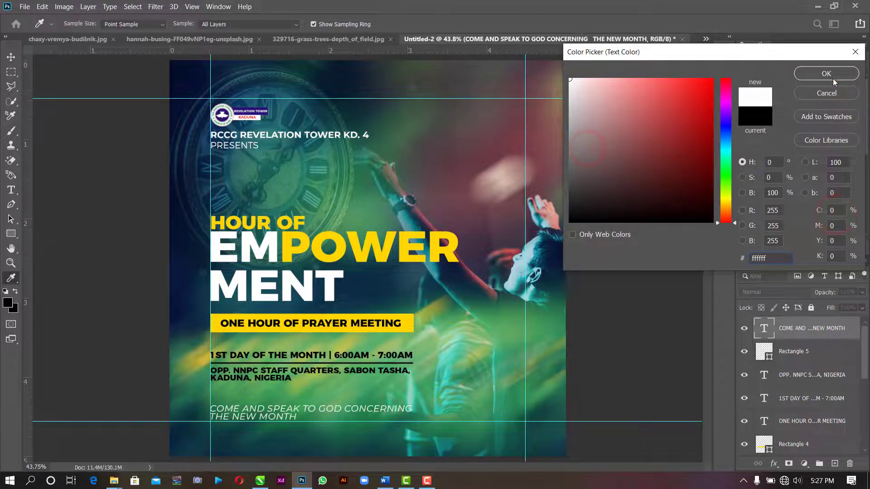
pyautogui.click(833, 78)
pyautogui.click(630, 307)
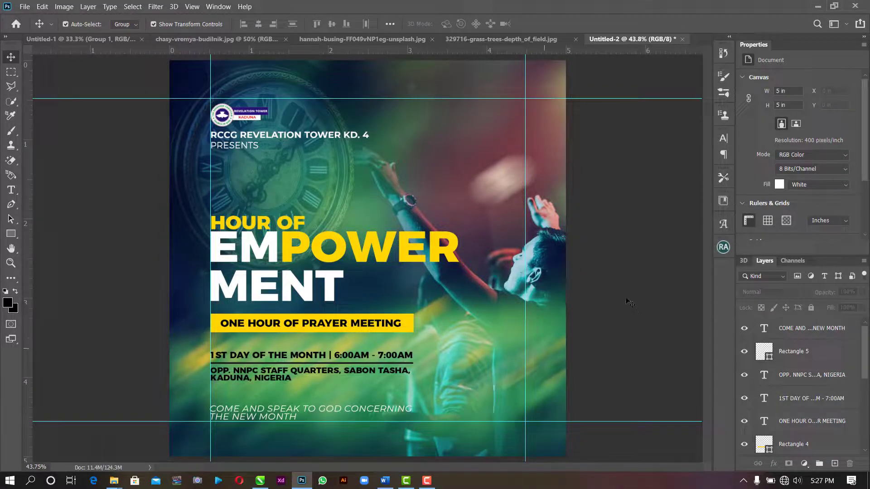
# Duplicate the EMPOWER MENT text layer and move the copy up to about X 1.6 in, Y 0.69 in.
pyautogui.click(400, 250)
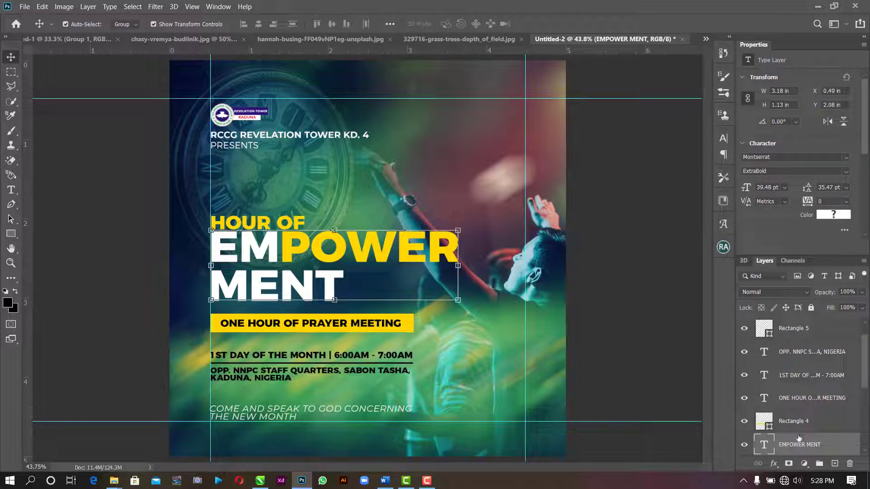
pyautogui.moveTo(808, 446); pyautogui.dragTo(836, 465)
pyautogui.moveTo(393, 254); pyautogui.dragTo(472, 140)
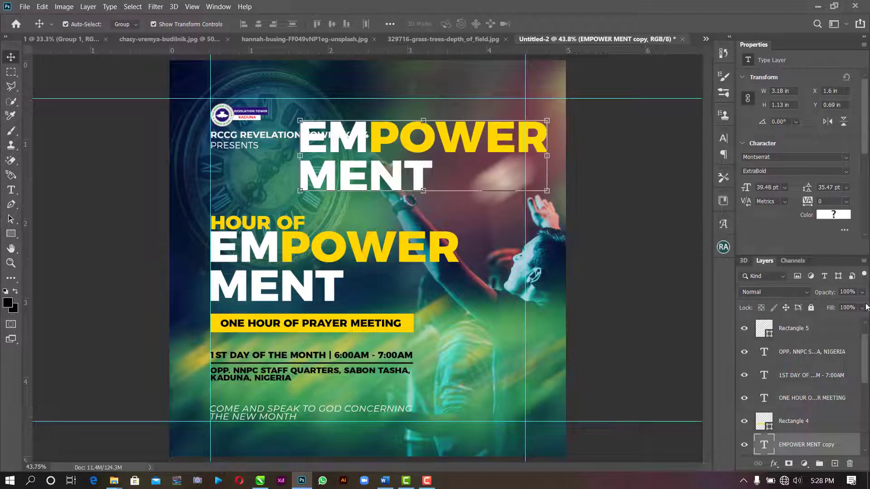
# Set the EMPOWER MENT copy's fill to 0% and give it a 1 px light grey solid stroke positioned outside.
pyautogui.moveTo(773, 324); pyautogui.dragTo(762, 325)
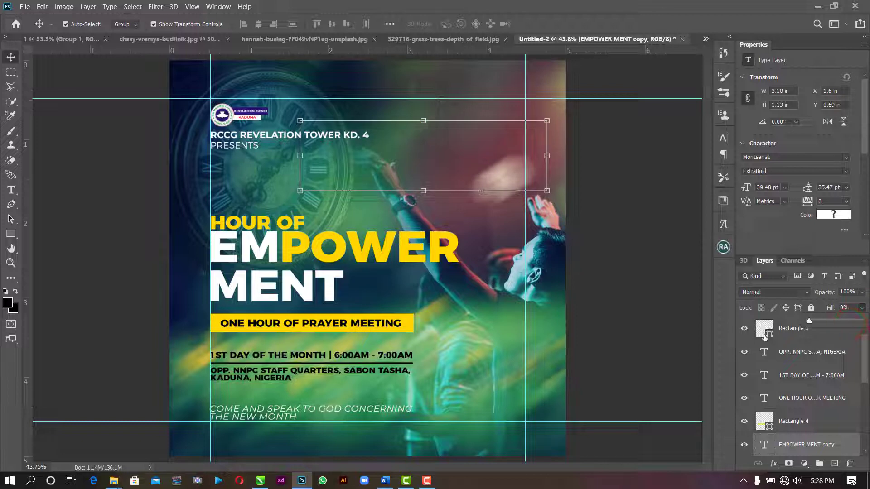
pyautogui.rightClick(791, 447)
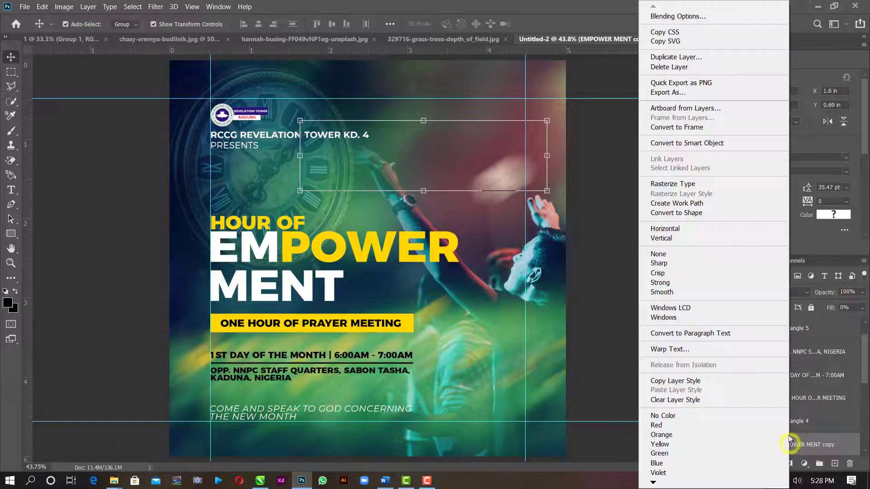
pyautogui.click(716, 15)
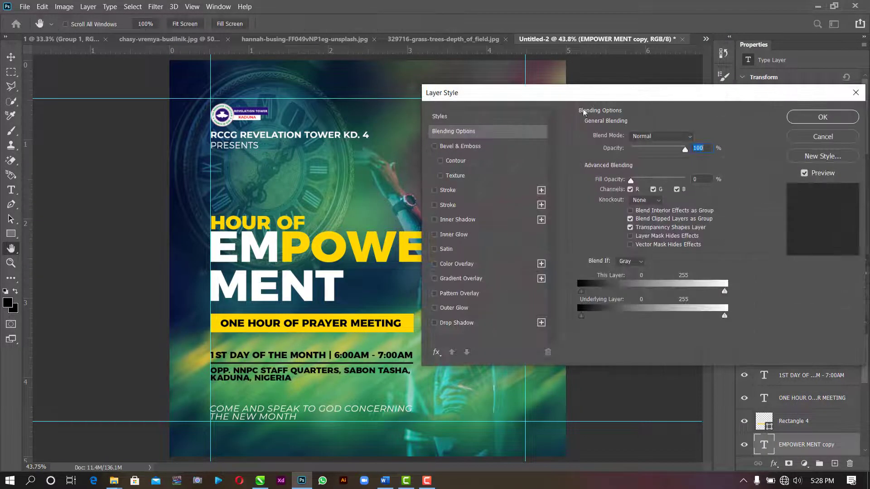
pyautogui.click(448, 205)
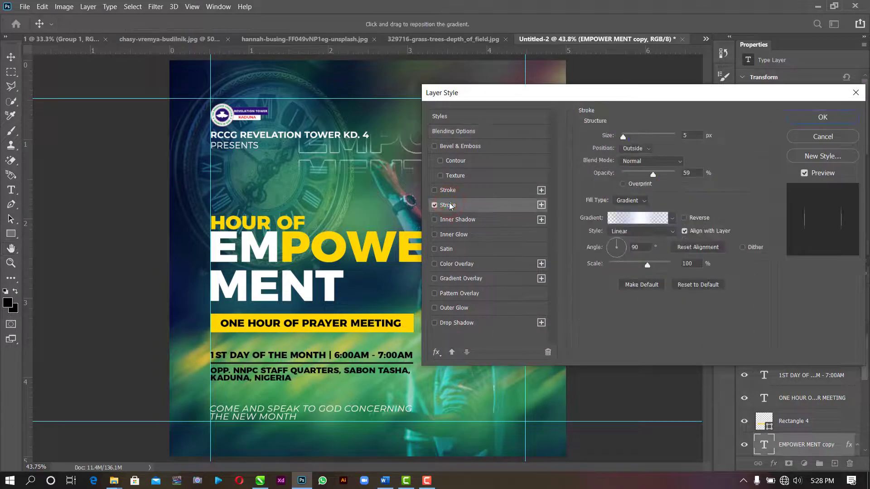
pyautogui.click(434, 191)
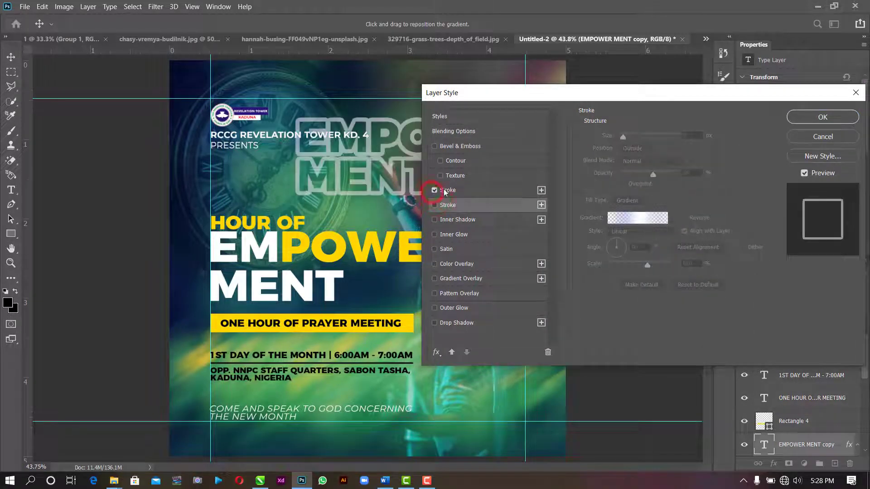
pyautogui.click(451, 190)
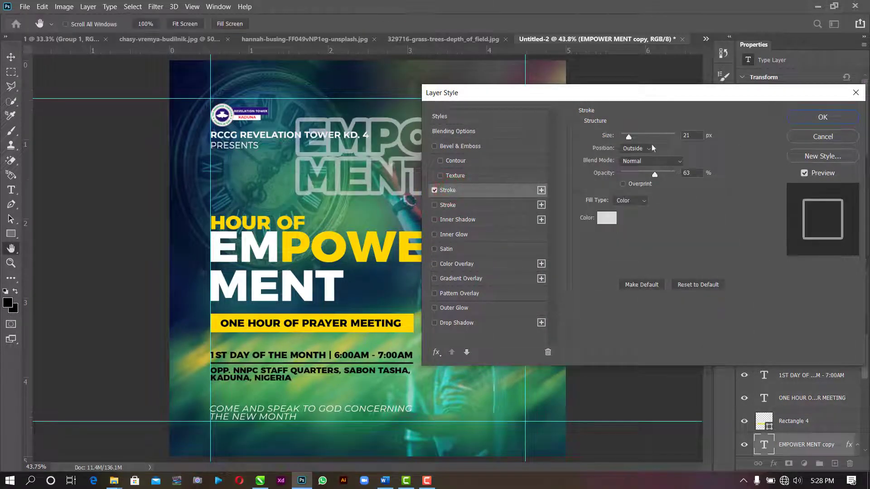
pyautogui.click(692, 135)
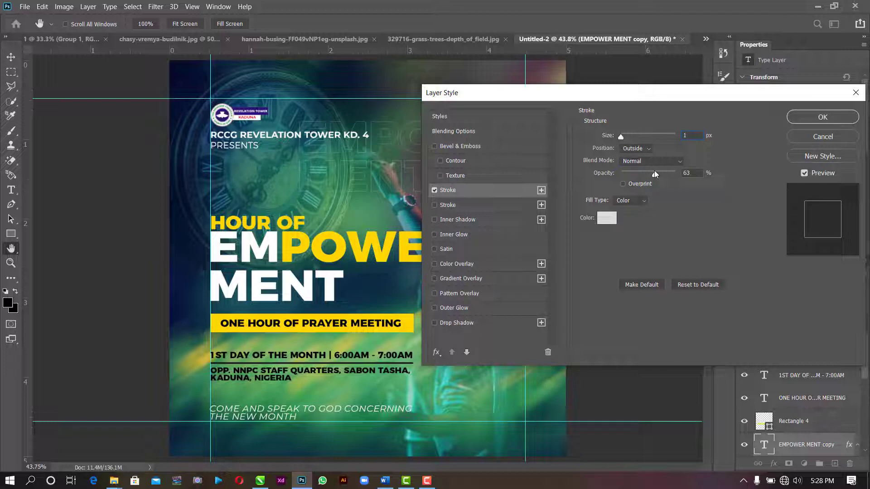
pyautogui.click(803, 119)
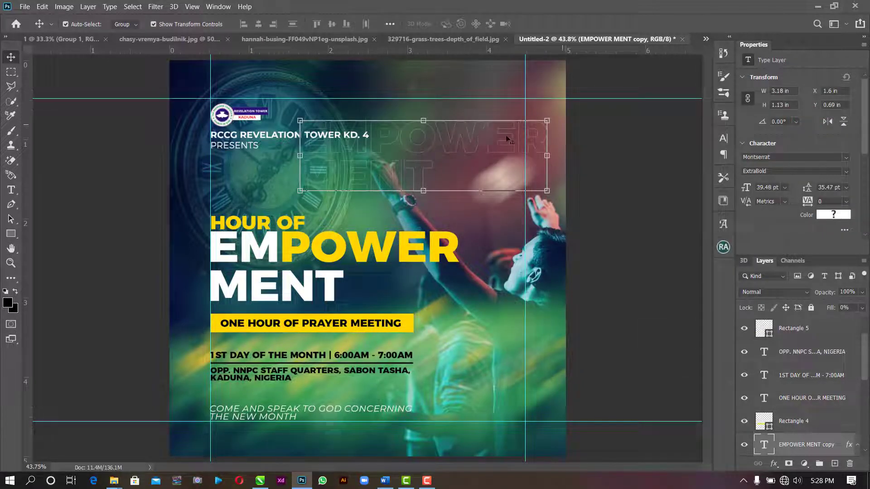
# Rotate the outlined EMPOWER MENT copy to -90° and move it to the canvas's lower right edge, at about X 4.48 in, Y 1.85 in.
pyautogui.click(559, 139)
pyautogui.moveTo(558, 138); pyautogui.dragTo(412, 70)
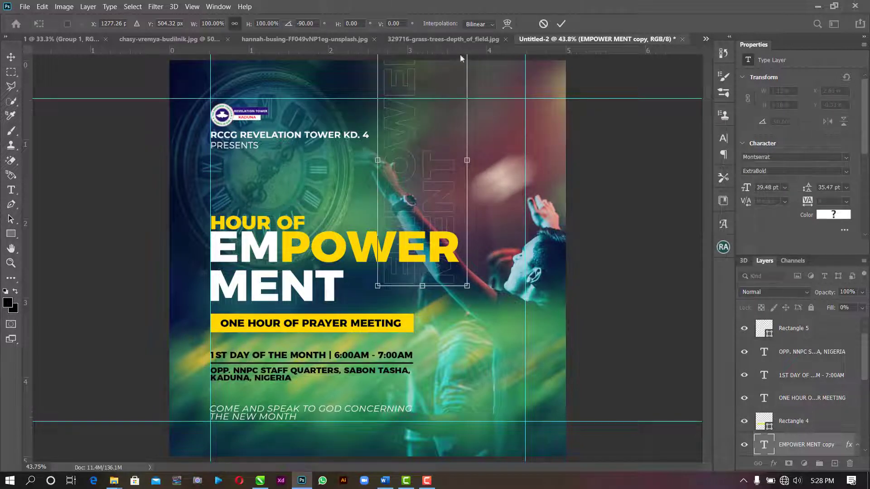
pyautogui.click(560, 24)
pyautogui.moveTo(435, 170)
pyautogui.mouseDown()
pyautogui.moveTo(557, 316)
pyautogui.moveTo(553, 299)
pyautogui.moveTo(564, 337)
pyautogui.moveTo(584, 341)
pyautogui.mouseUp()
# Scale the vertical outlined text to about 159% so it spans the canvas height, and shift it partly beyond the canvas's right edge.
pyautogui.hotkey('ctrl', 't')
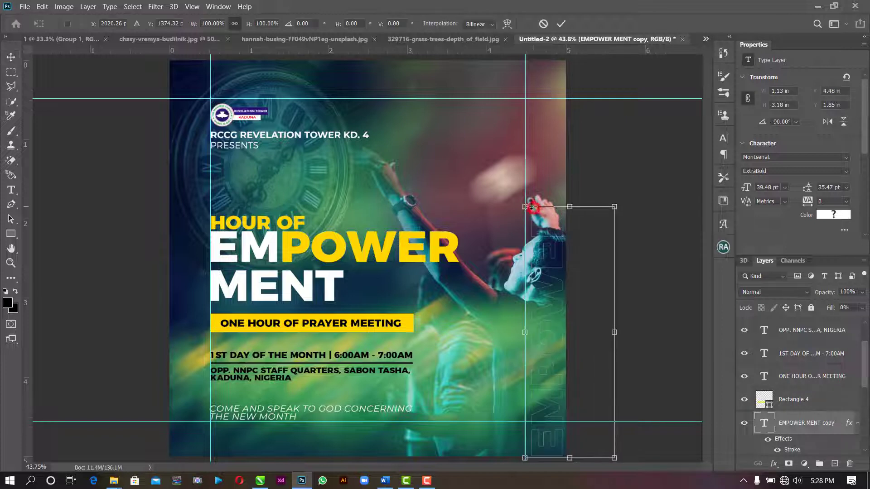
pyautogui.moveTo(519, 183); pyautogui.dragTo(466, 57)
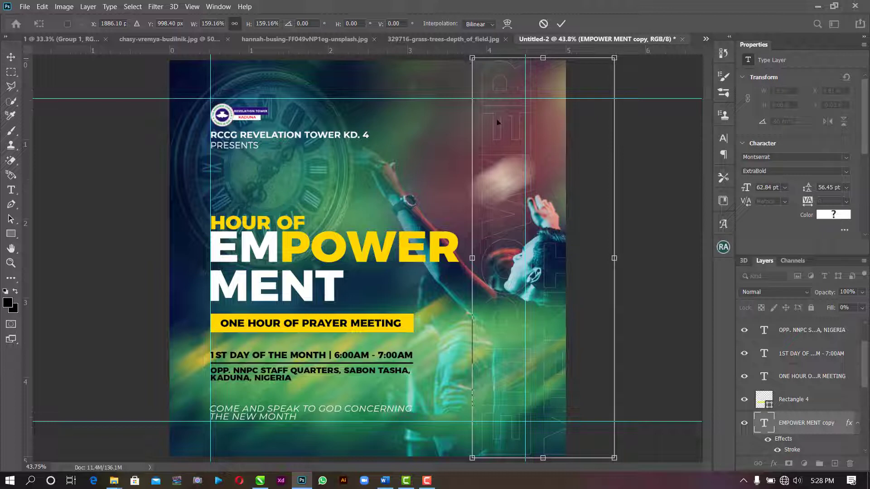
pyautogui.moveTo(497, 122); pyautogui.dragTo(564, 120)
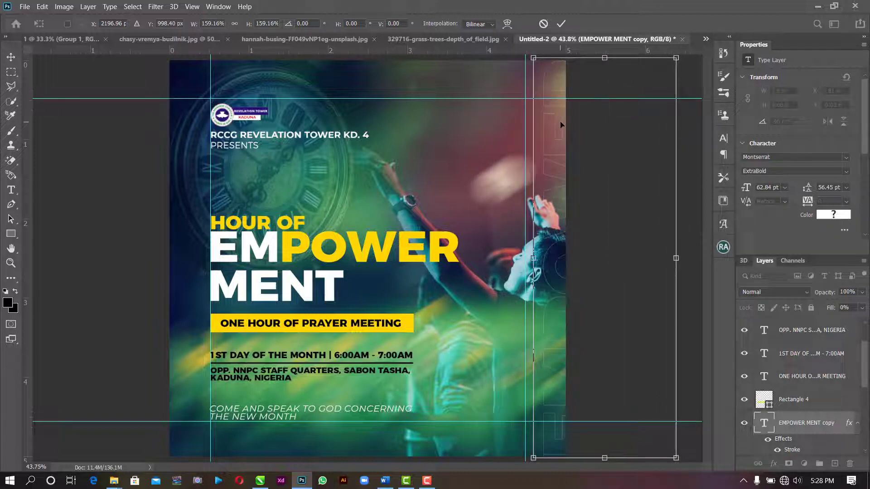
pyautogui.click(561, 25)
# Duplicate the vertical outlined text twice with slight offsets along the right edge, and collapse the effects lists of all three outlined layers.
pyautogui.moveTo(561, 191); pyautogui.dragTo(528, 194)
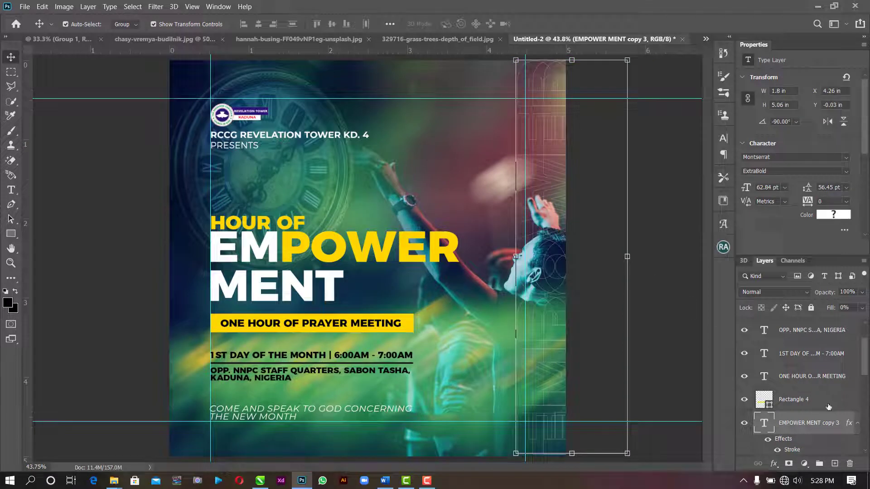
pyautogui.scroll(-2, 828, 407)
pyautogui.scroll(1, 829, 407)
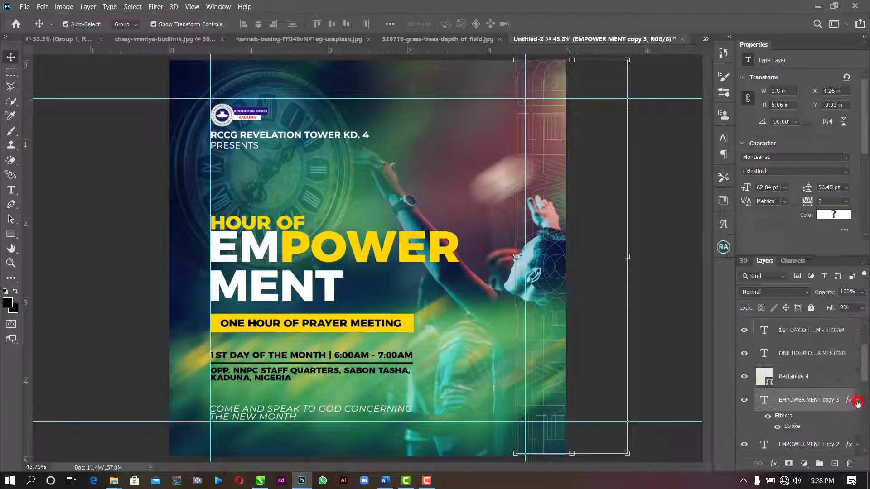
pyautogui.click(857, 401)
pyautogui.click(858, 426)
pyautogui.scroll(-2, 857, 405)
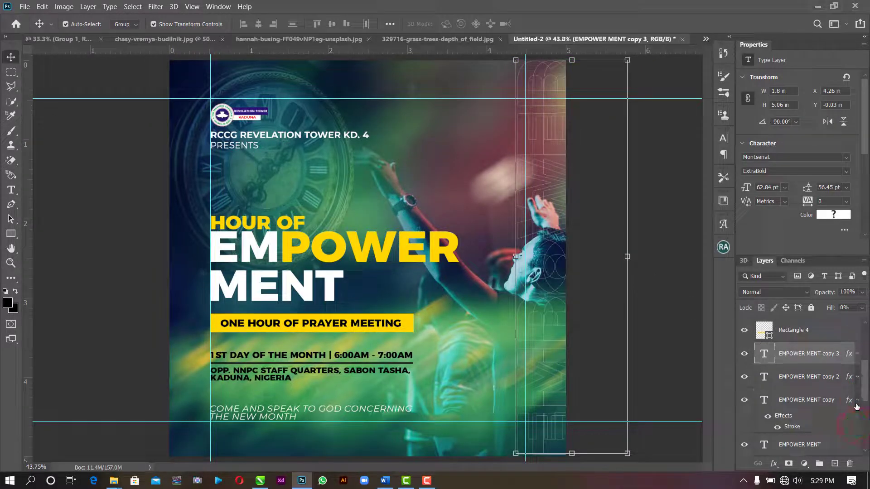
pyautogui.click(857, 402)
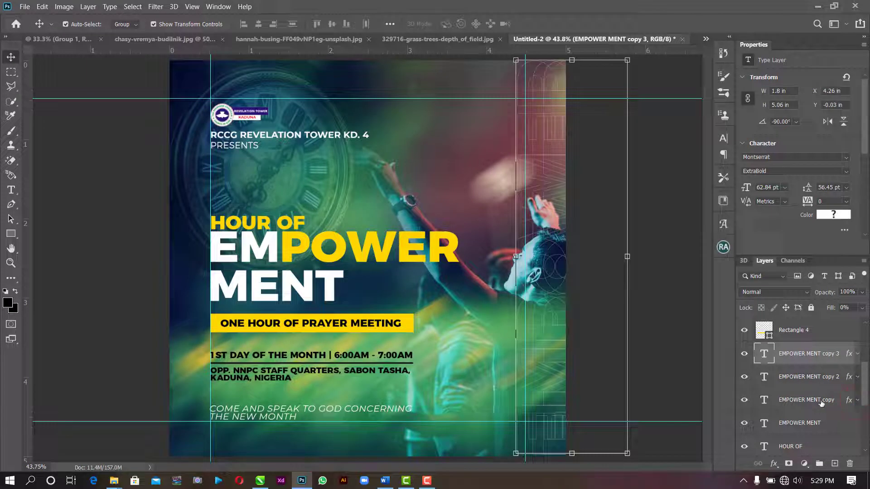
# Duplicate the three outlined EMPOWER MENT layers together and move the duplicates to the canvas's left edge, leaving them partly outside it.
pyautogui.keyDown('shift'); pyautogui.click(821, 402); pyautogui.keyUp('shift')
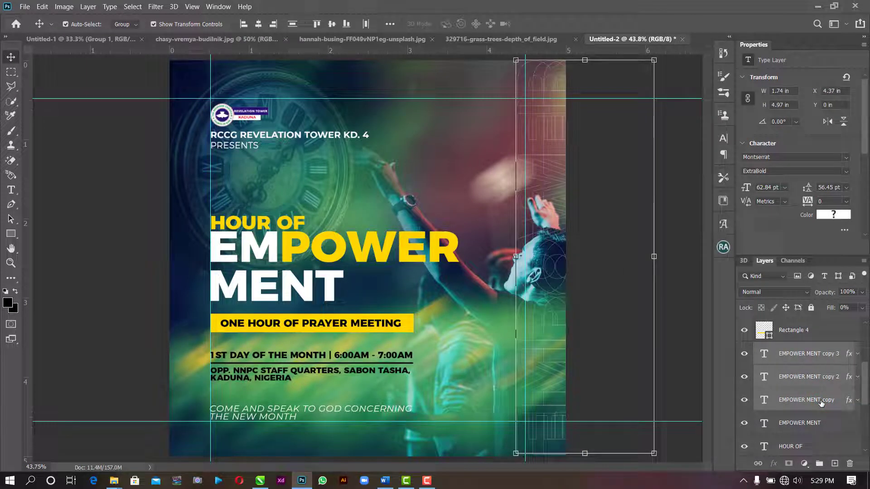
pyautogui.hotkey('ctrl', 'j')
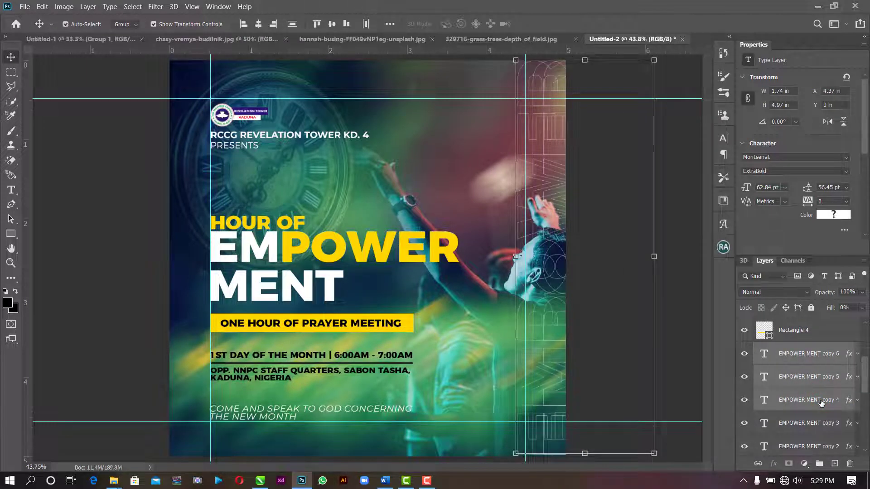
pyautogui.moveTo(542, 198); pyautogui.dragTo(88, 190)
pyautogui.click(549, 165)
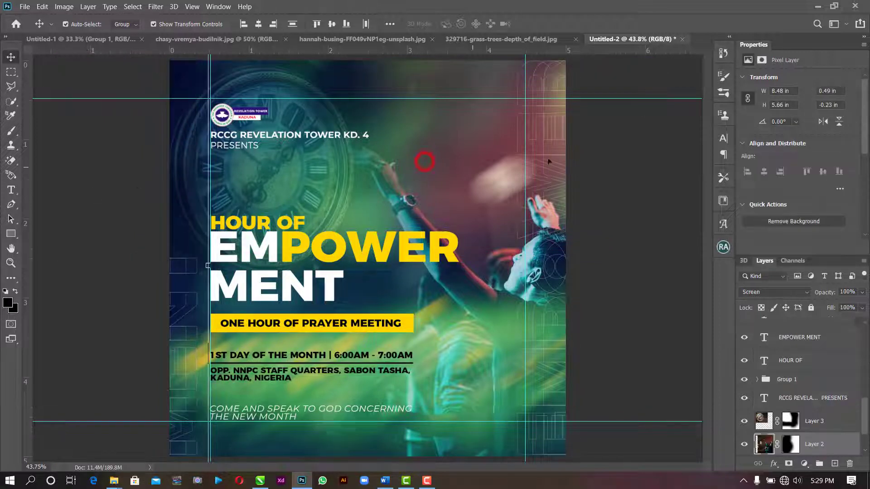
pyautogui.click(622, 156)
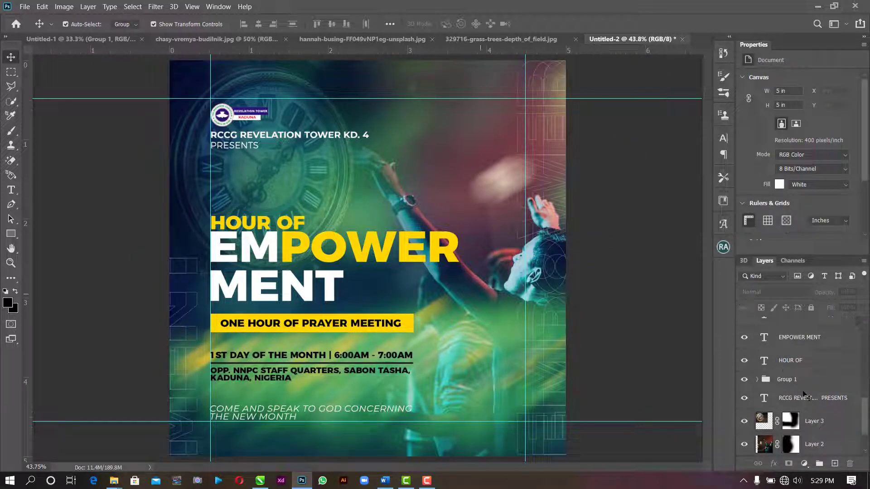
pyautogui.scroll(5, 804, 394)
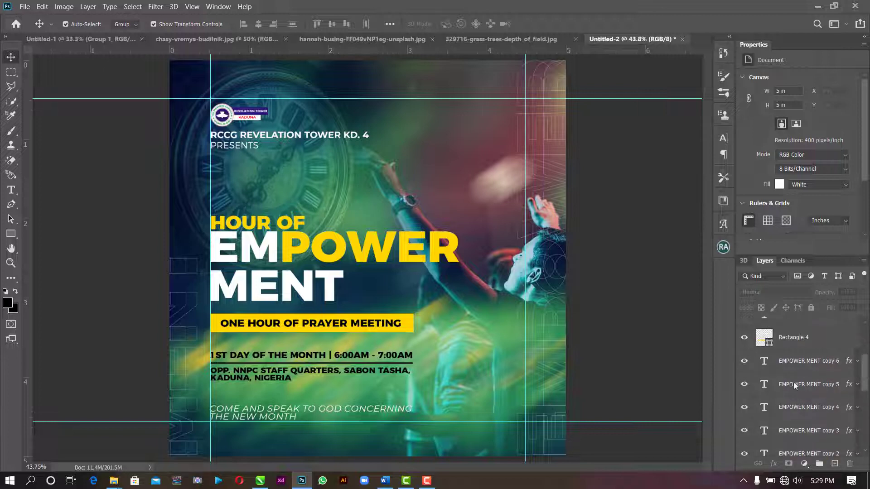
pyautogui.click(636, 232)
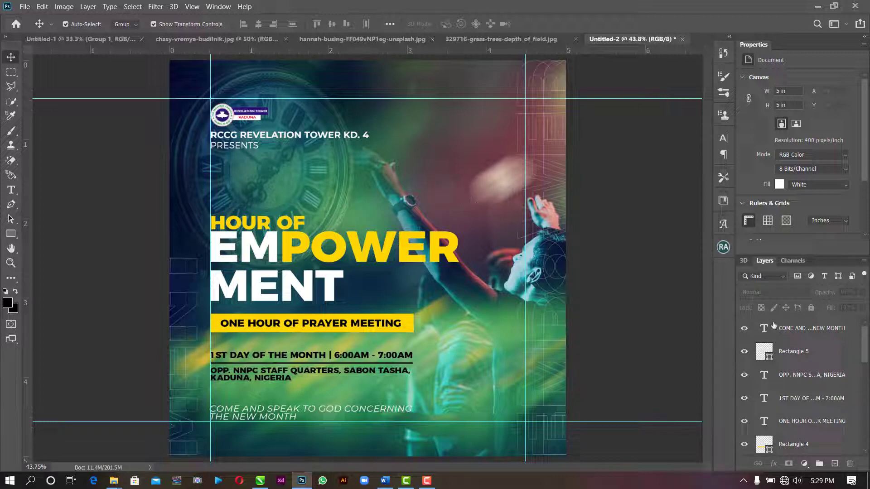
# Stamp all visible artwork into a new layer above the italic text layer and open it in the Camera Raw filter.
pyautogui.click(792, 333)
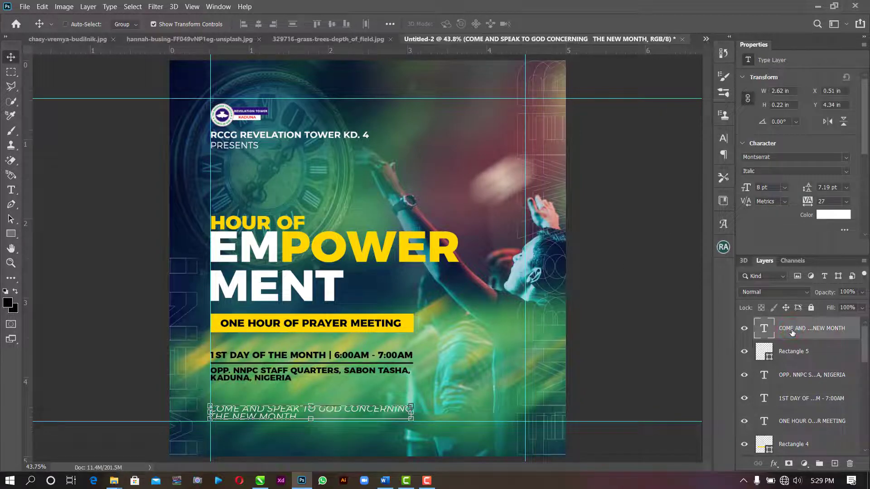
pyautogui.hotkey('ctrl', 'shift', 'alt', 'e')
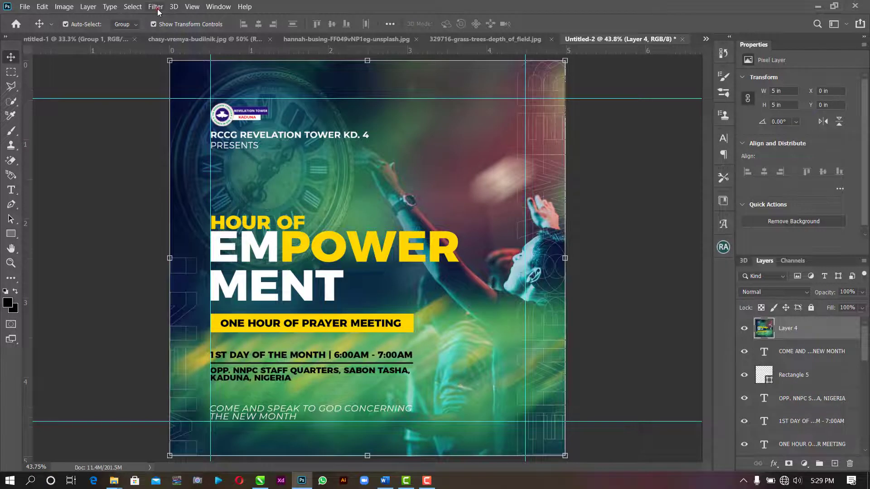
pyautogui.click(158, 10)
pyautogui.click(195, 70)
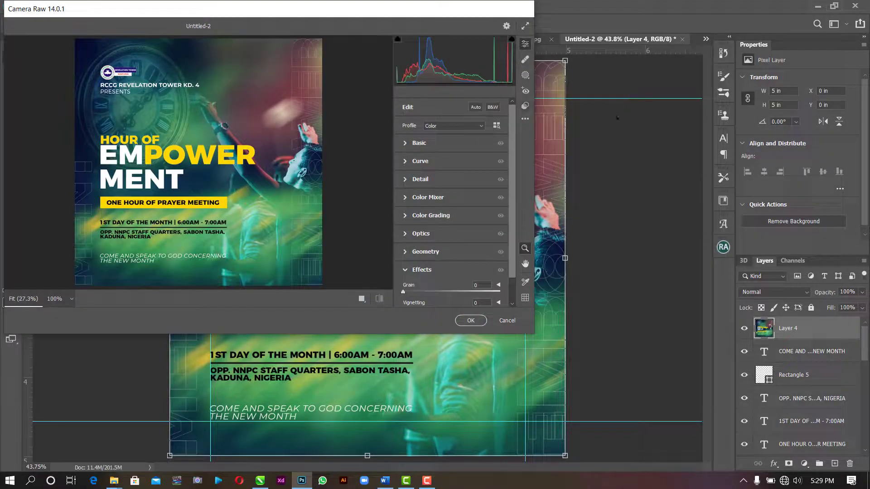
# Set the Camera Raw basic adjustments to Contrast +32, Texture +15, Clarity +5 and Vibrance +12.
pyautogui.click(408, 143)
pyautogui.moveTo(452, 193); pyautogui.dragTo(468, 190)
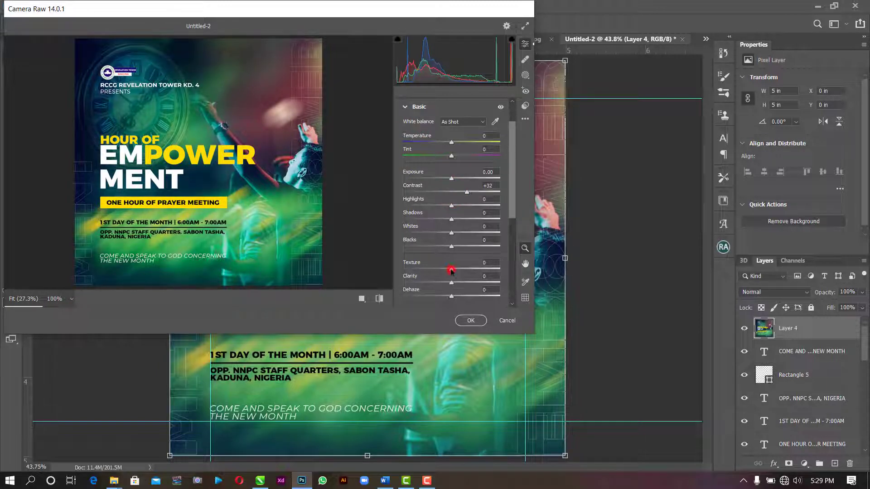
pyautogui.moveTo(451, 271); pyautogui.dragTo(454, 288)
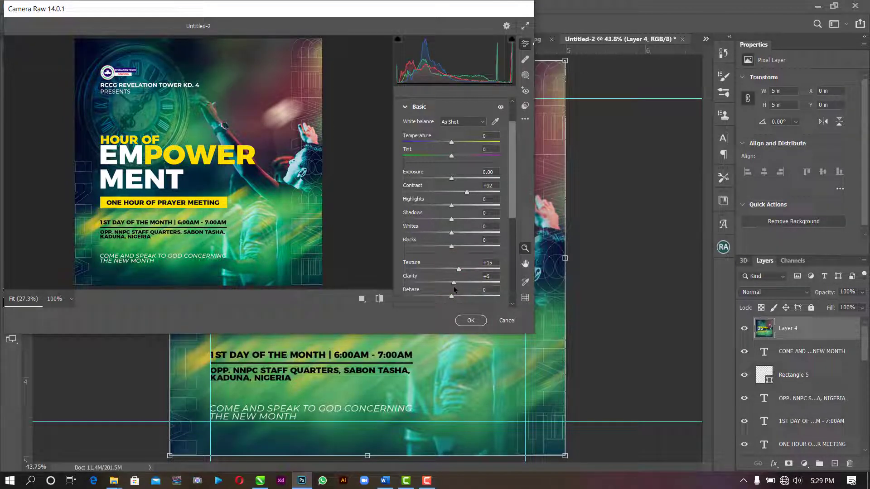
pyautogui.scroll(-4, 453, 289)
pyautogui.moveTo(452, 211)
pyautogui.mouseDown()
pyautogui.moveTo(481, 212)
pyautogui.moveTo(458, 217)
pyautogui.mouseUp()
pyautogui.scroll(-3, 459, 182)
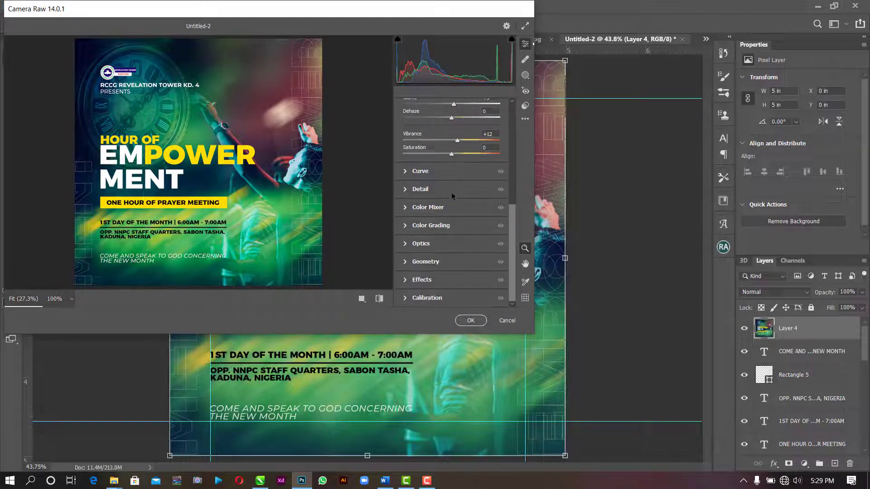
# Set Grain to 12, Vignetting to -18 and Sharpening to about 12, and apply the Camera Raw filter to the merged layer.
pyautogui.click(405, 279)
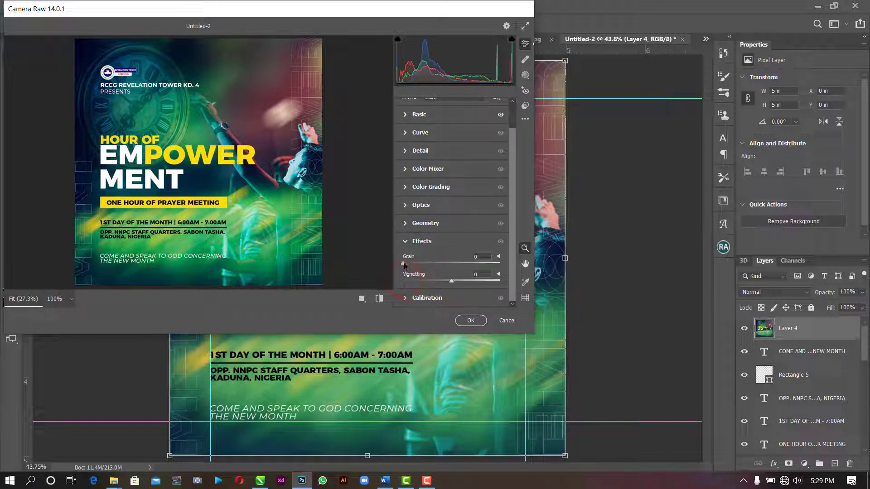
pyautogui.moveTo(404, 262); pyautogui.dragTo(444, 282)
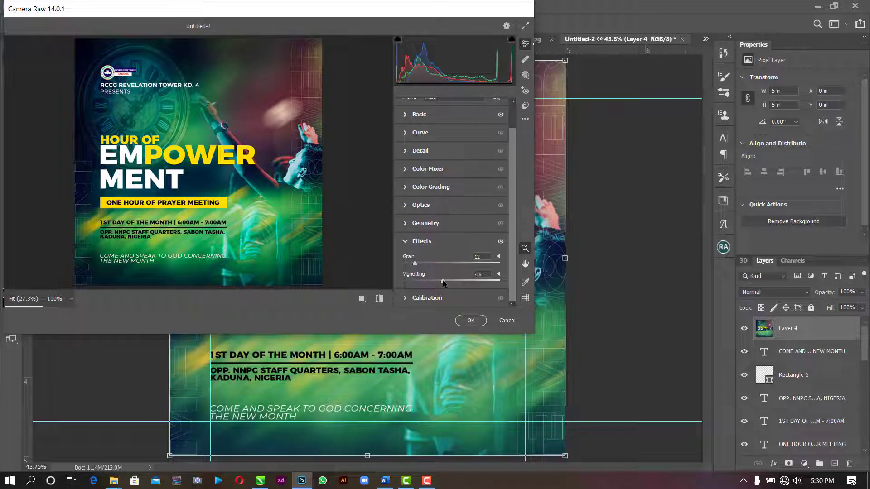
pyautogui.click(404, 153)
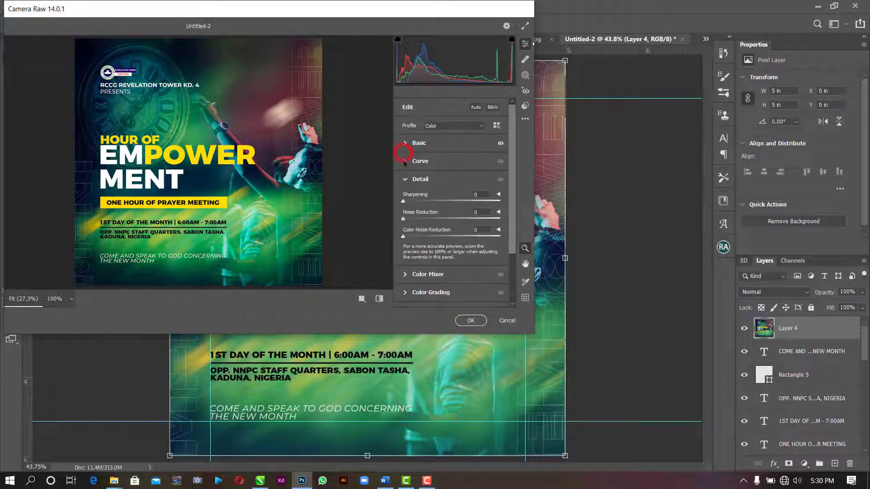
pyautogui.moveTo(403, 202); pyautogui.dragTo(416, 205)
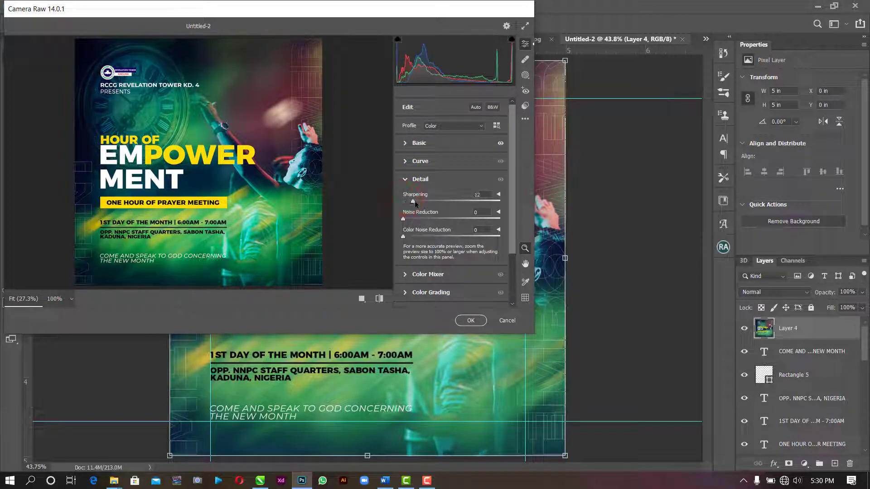
pyautogui.click(471, 321)
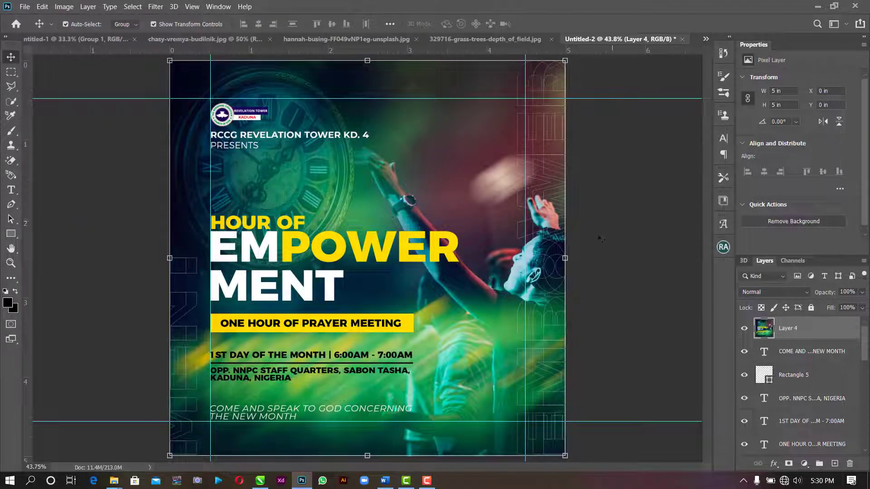
pyautogui.click(634, 203)
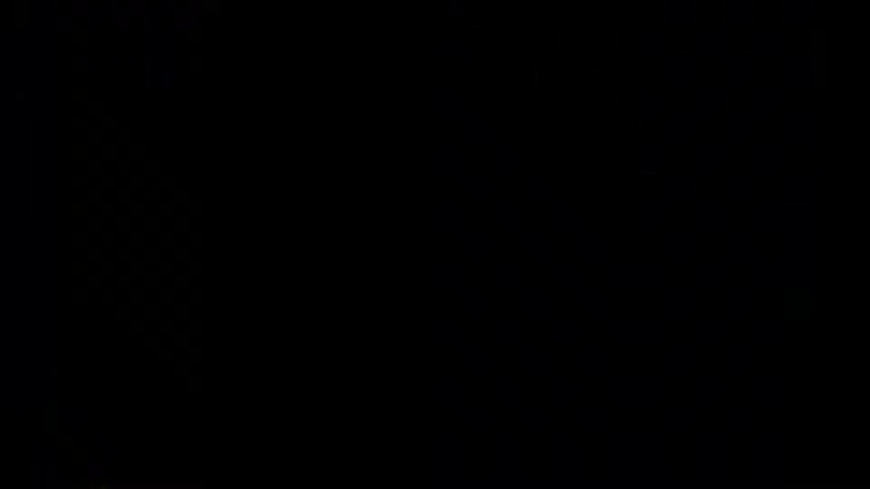